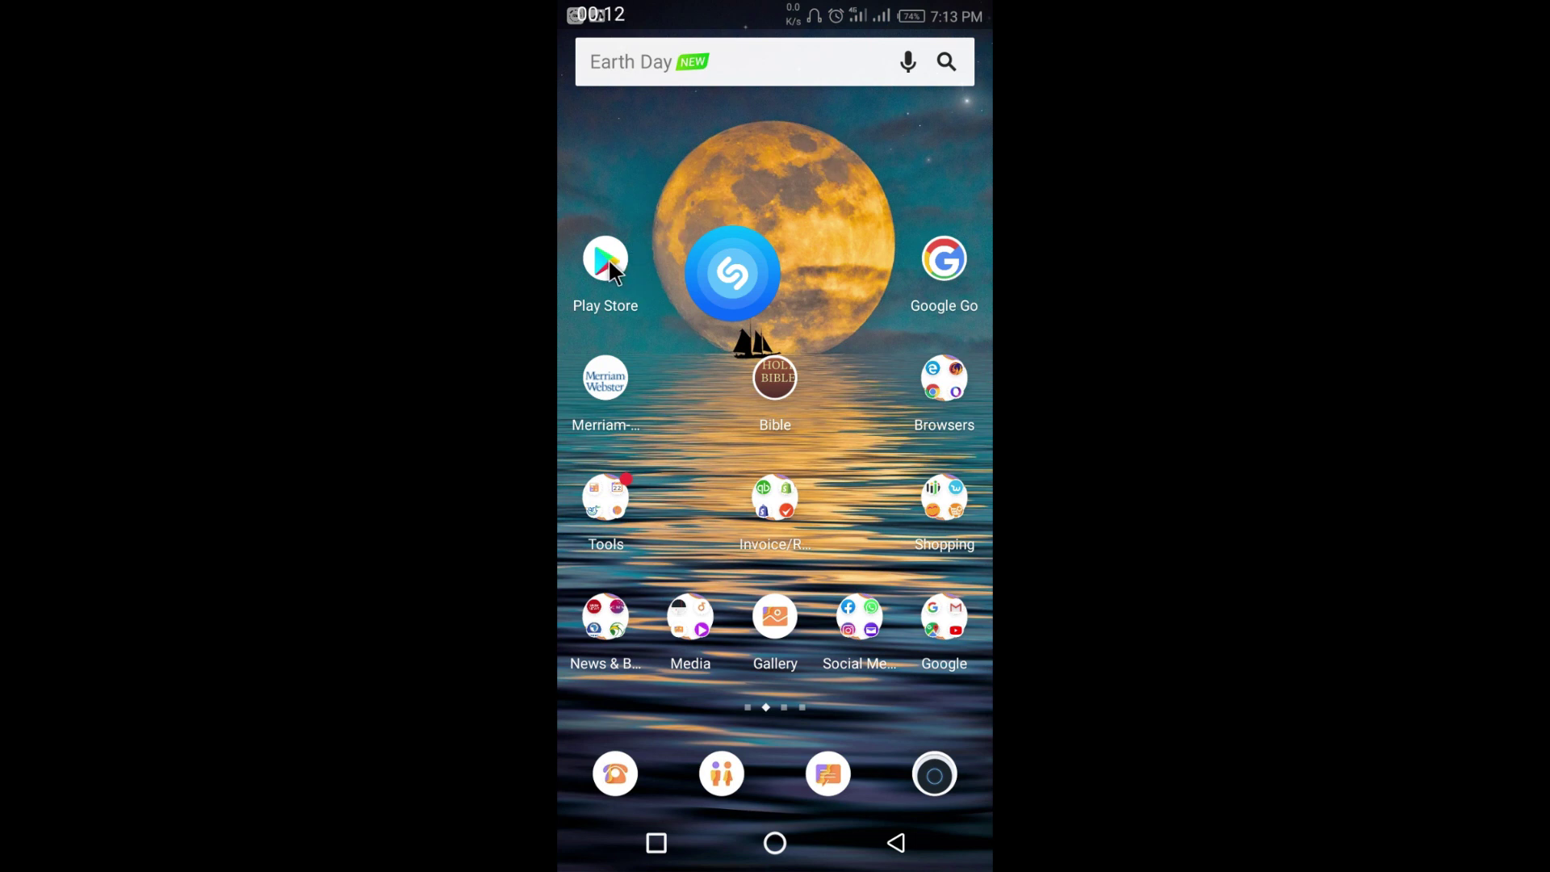
- Find Kyte POS in the Play Store via the 'kyte point of sale' recent search and launch it
{"action": "left_click", "coordinate": [607, 260]}
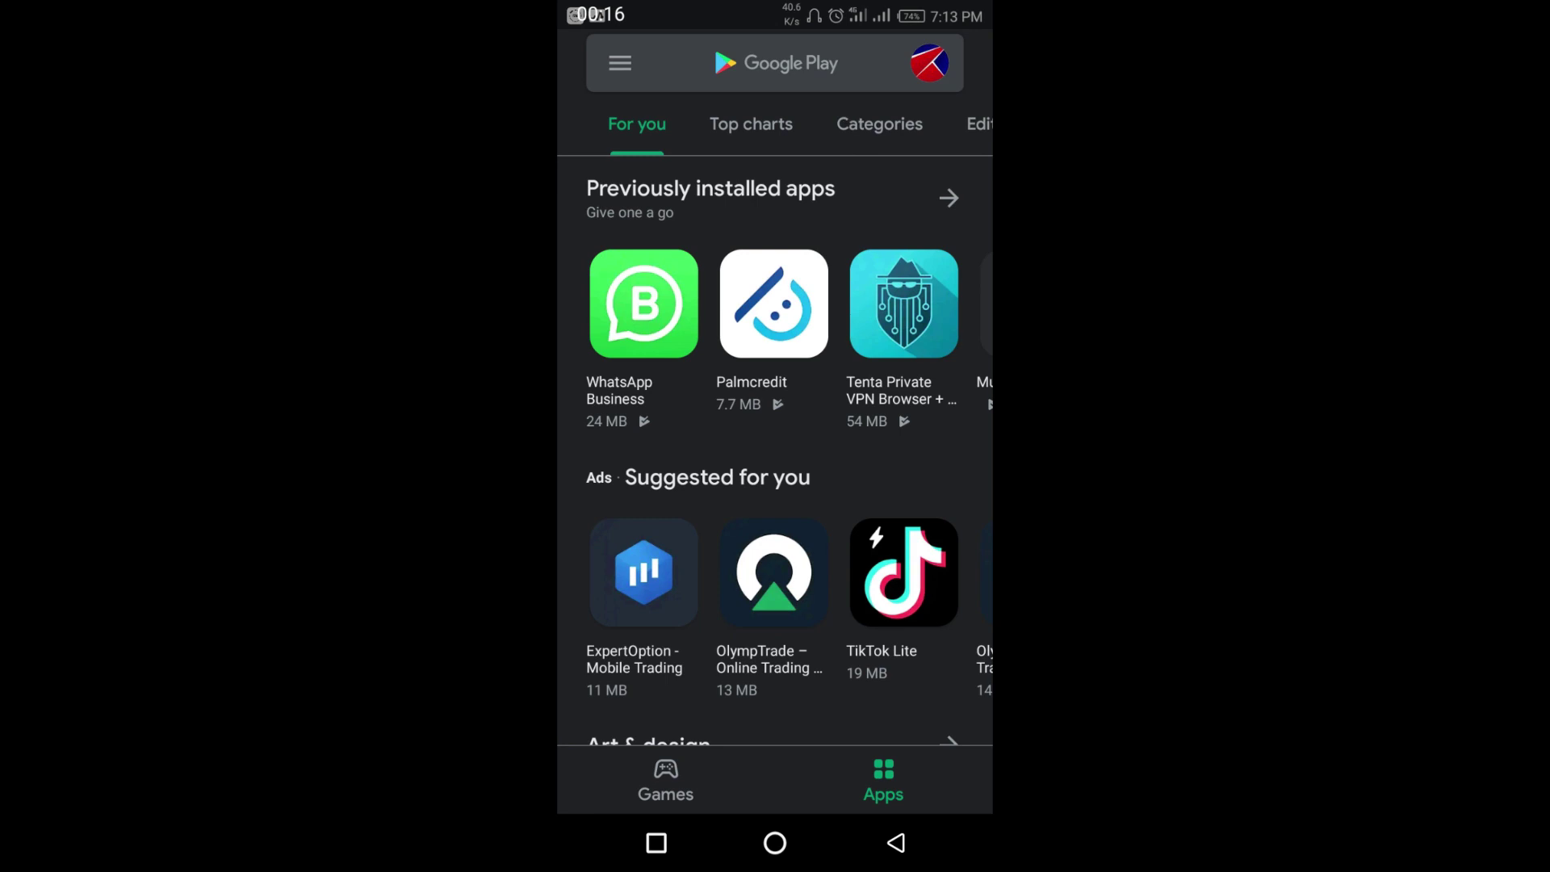
{"action": "left_click", "coordinate": [778, 65]}
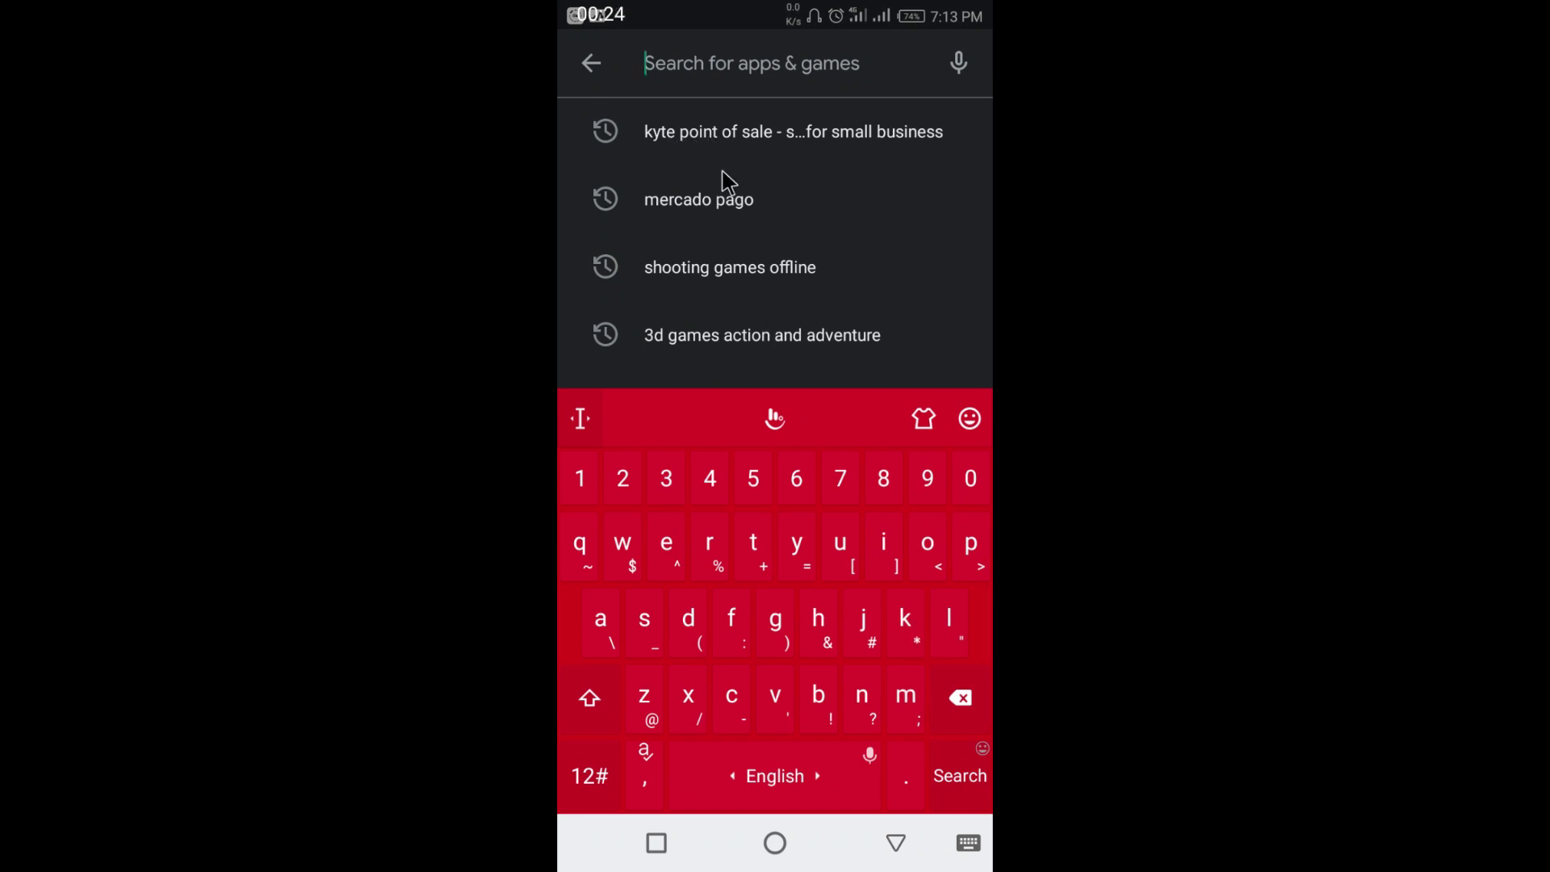
{"action": "left_click", "coordinate": [736, 142]}
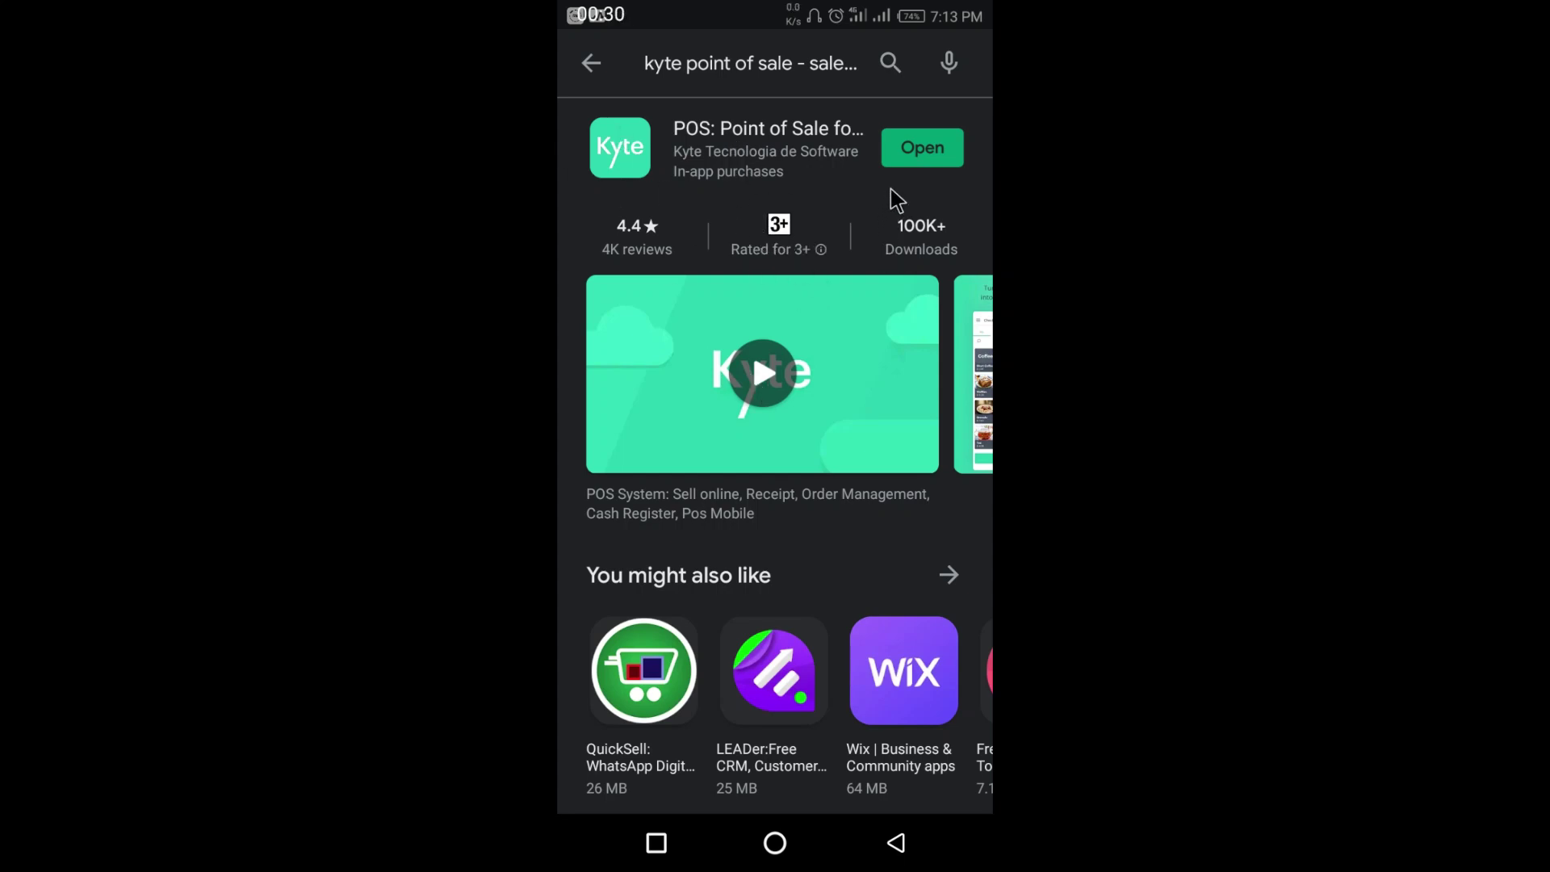
{"action": "left_click", "coordinate": [925, 160]}
{"action": "left_click", "coordinate": [913, 160]}
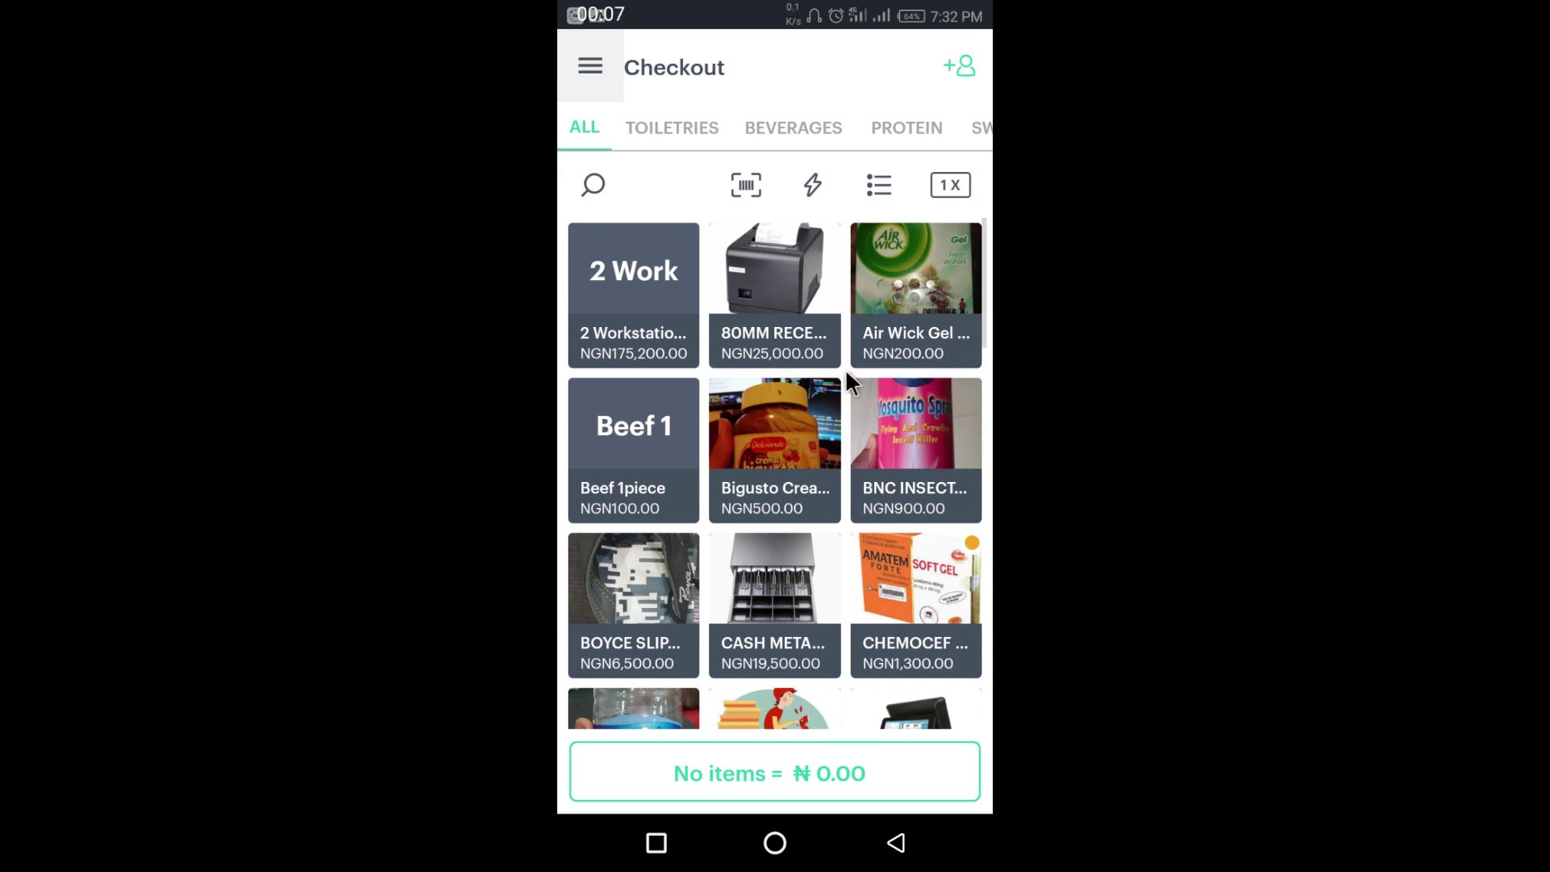
- Open Kyte POS and scroll through the Checkout product grid
{"action": "left_click", "coordinate": [629, 121]}
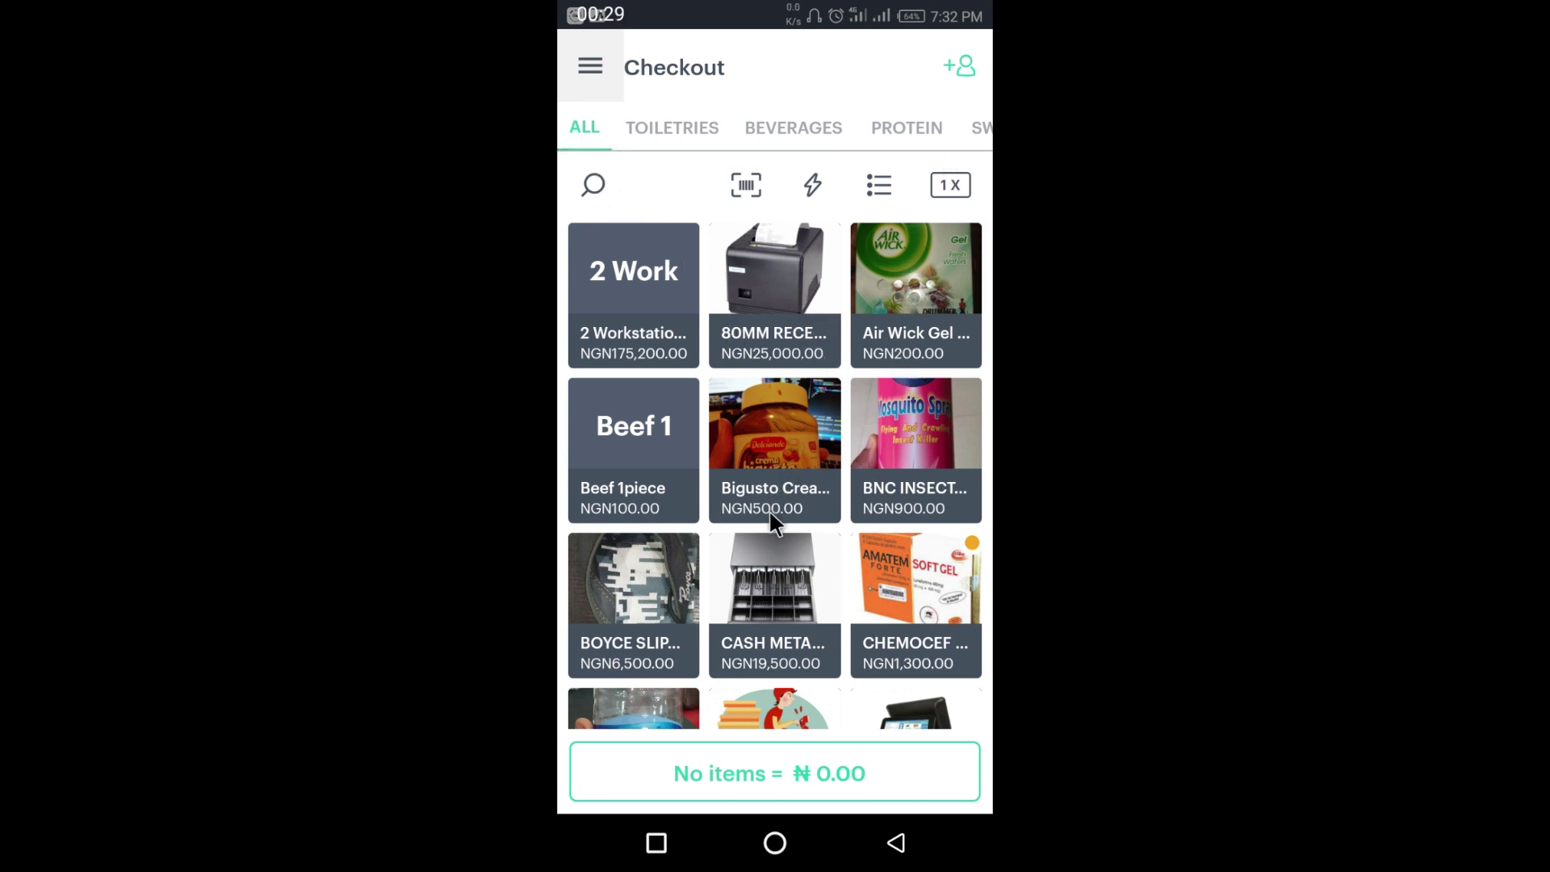
{"action": "left_click_drag", "start_coordinate": [769, 508], "coordinate": [782, 156]}
{"action": "left_click_drag", "start_coordinate": [789, 461], "coordinate": [782, 208]}
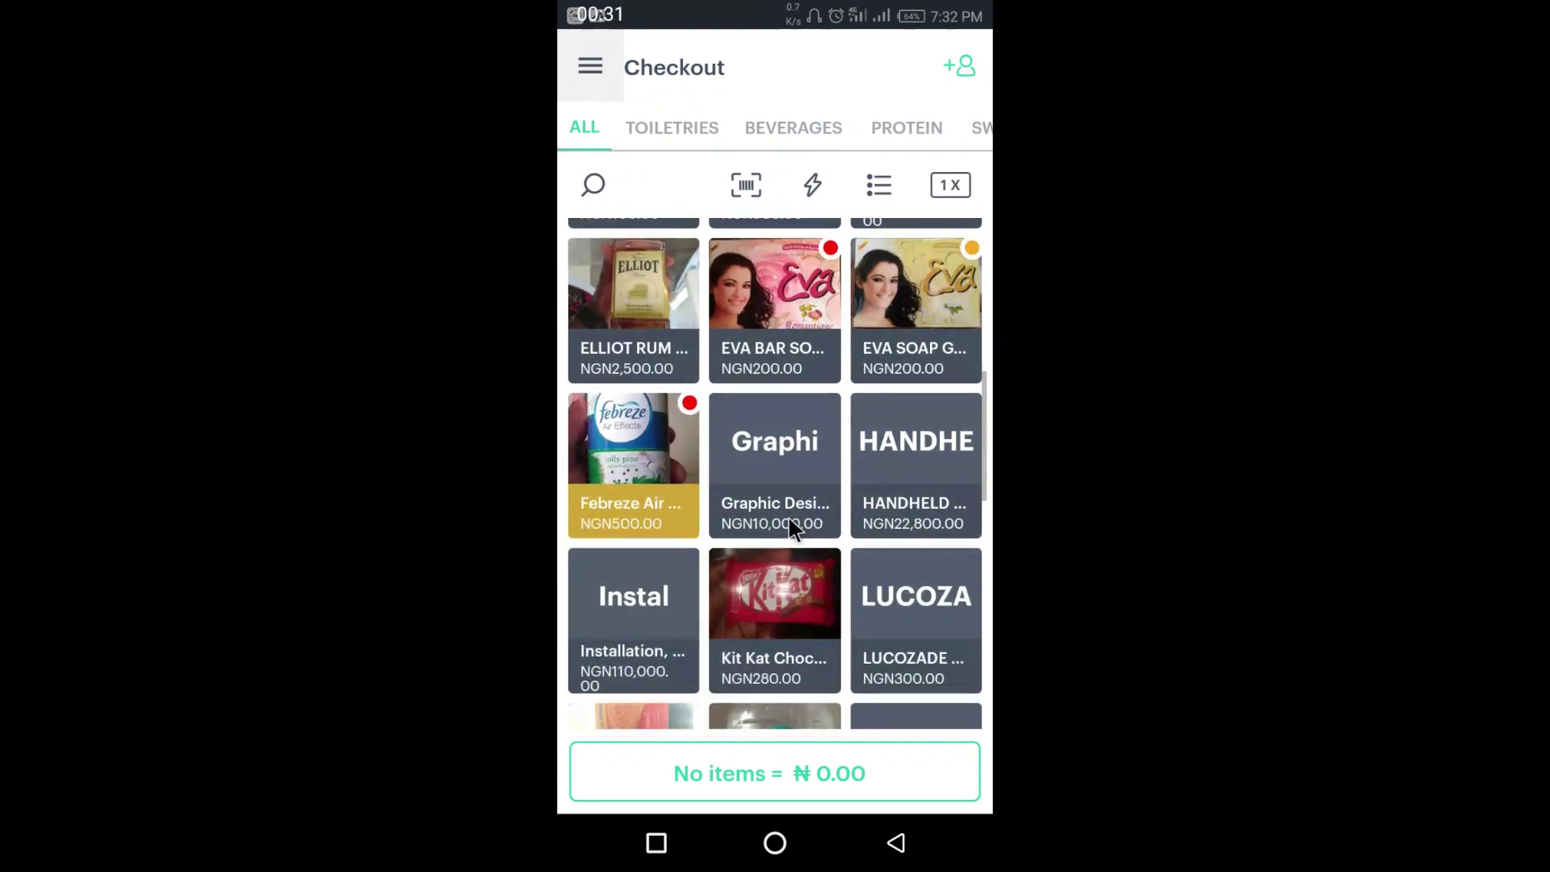
{"action": "left_click_drag", "start_coordinate": [795, 529], "coordinate": [796, 254]}
{"action": "left_click_drag", "start_coordinate": [784, 533], "coordinate": [793, 311]}
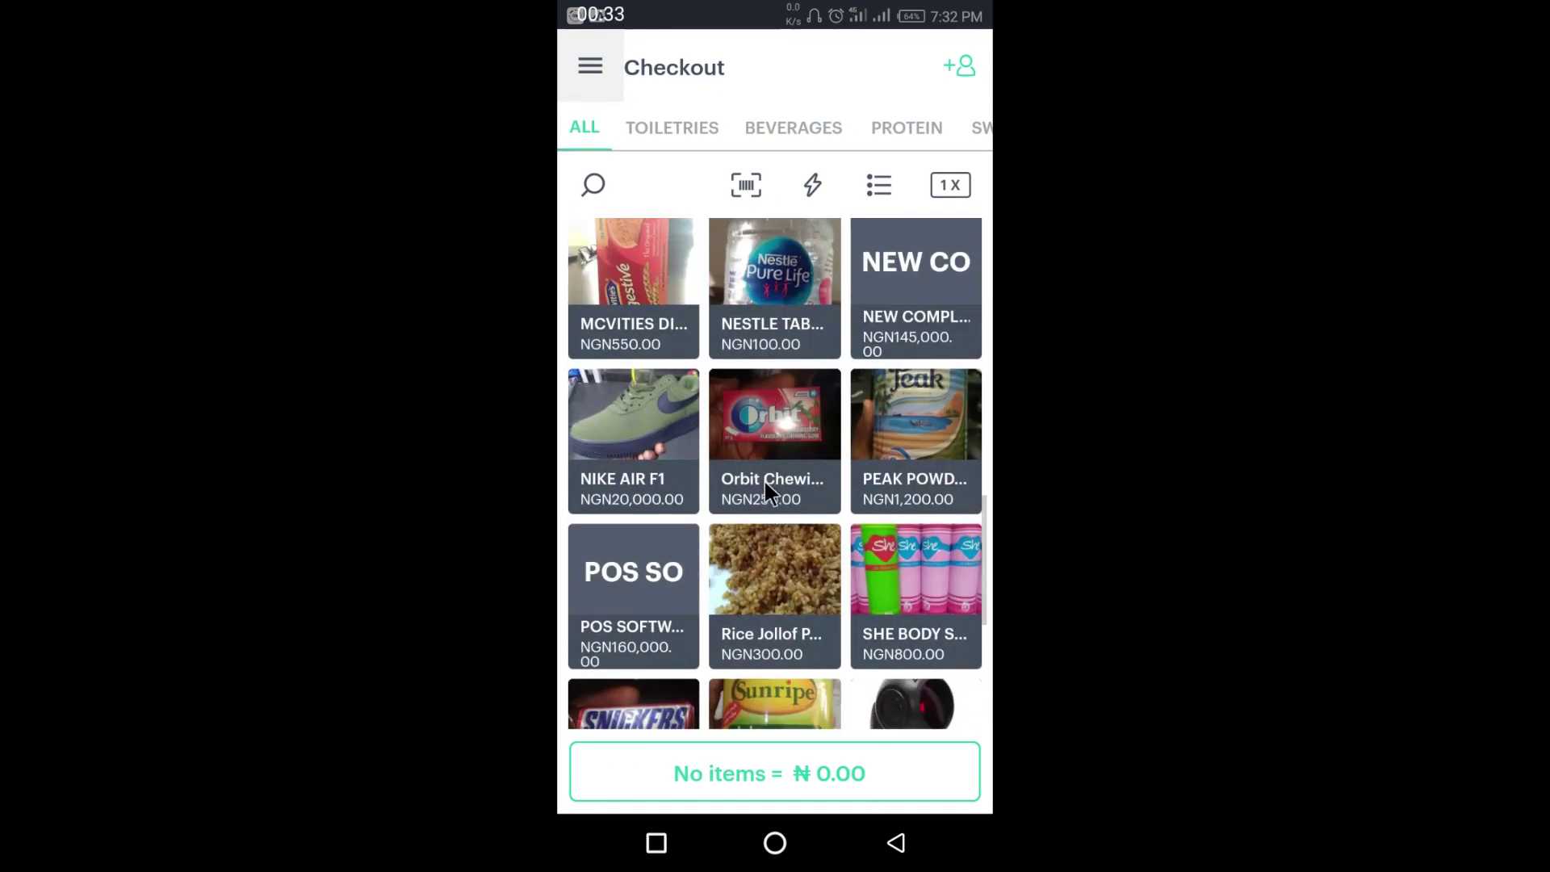
{"action": "left_click_drag", "start_coordinate": [764, 478], "coordinate": [784, 528]}
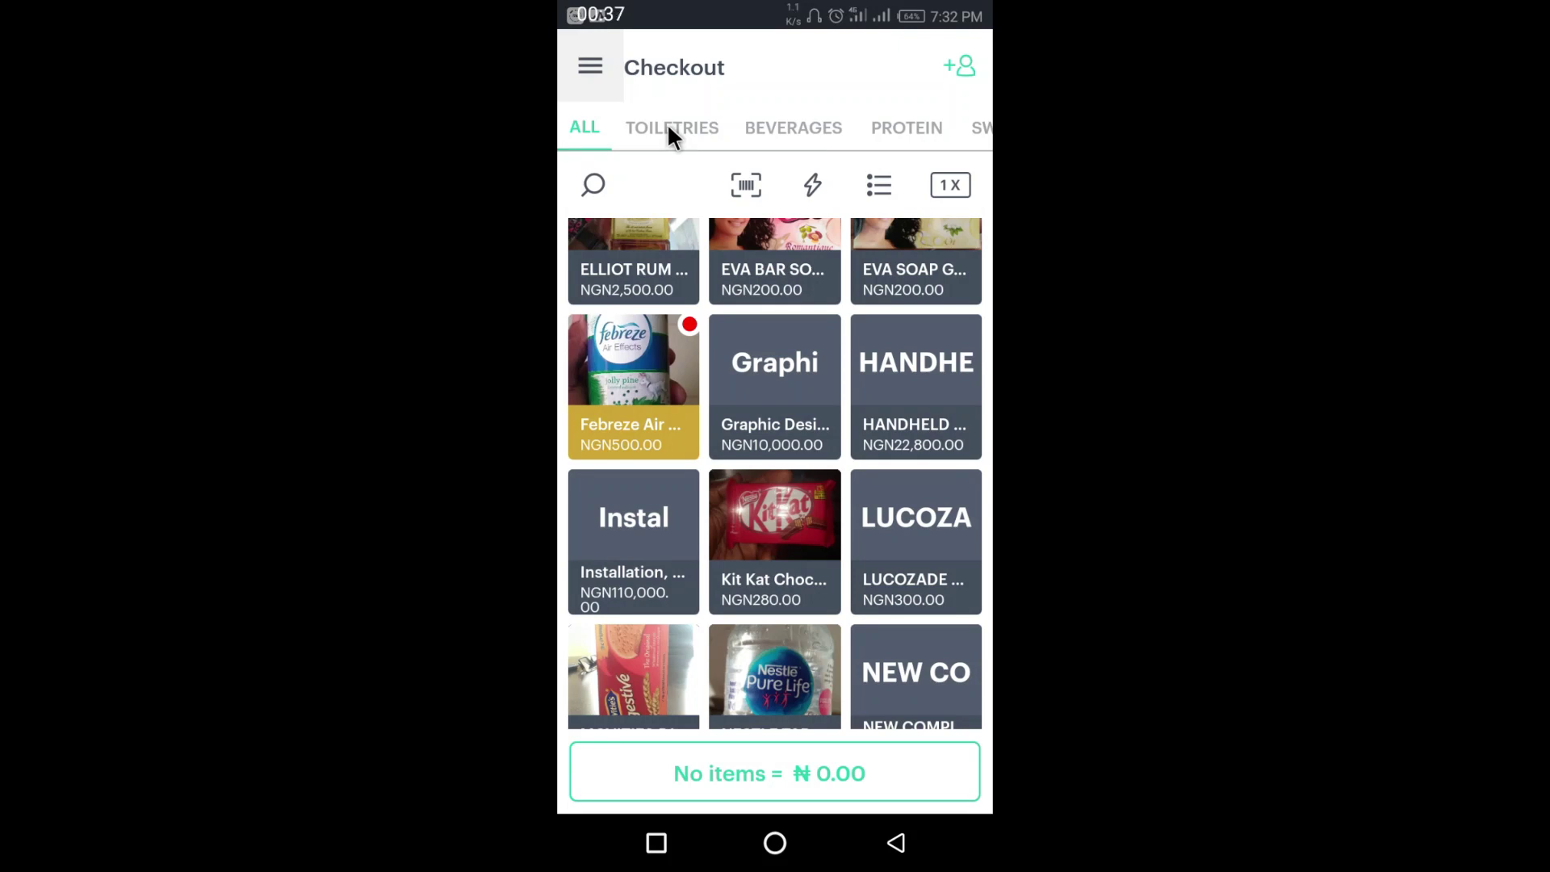
- Browse the TOILETRIES, PROTEIN, SWEET & CHOC. and POS SETUP categories, return to ALL, then open customers
{"action": "left_click", "coordinate": [667, 128]}
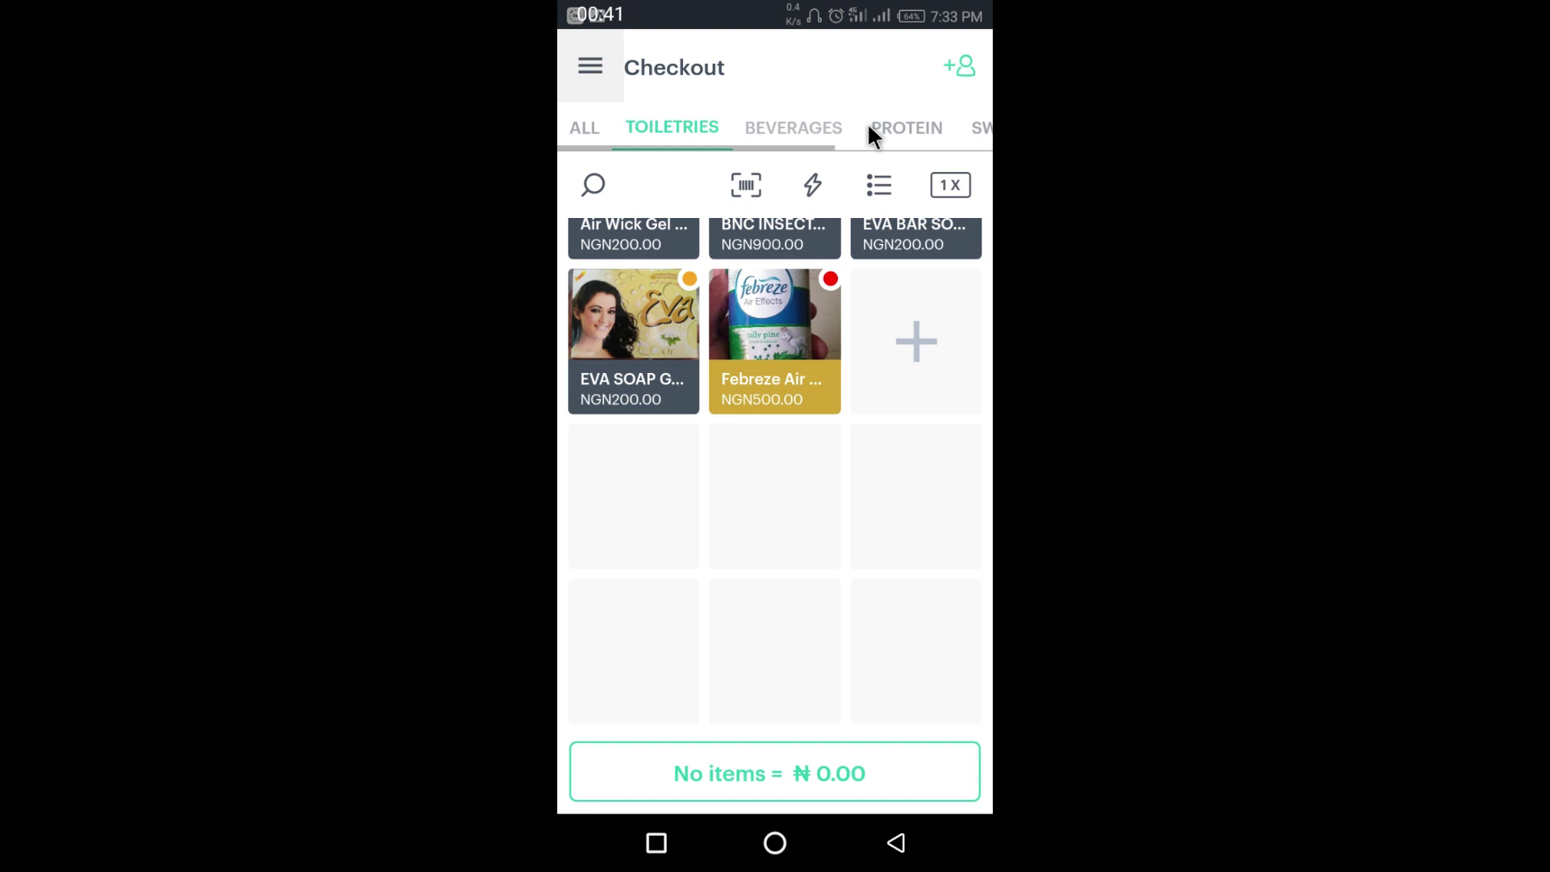
{"action": "left_click", "coordinate": [903, 125]}
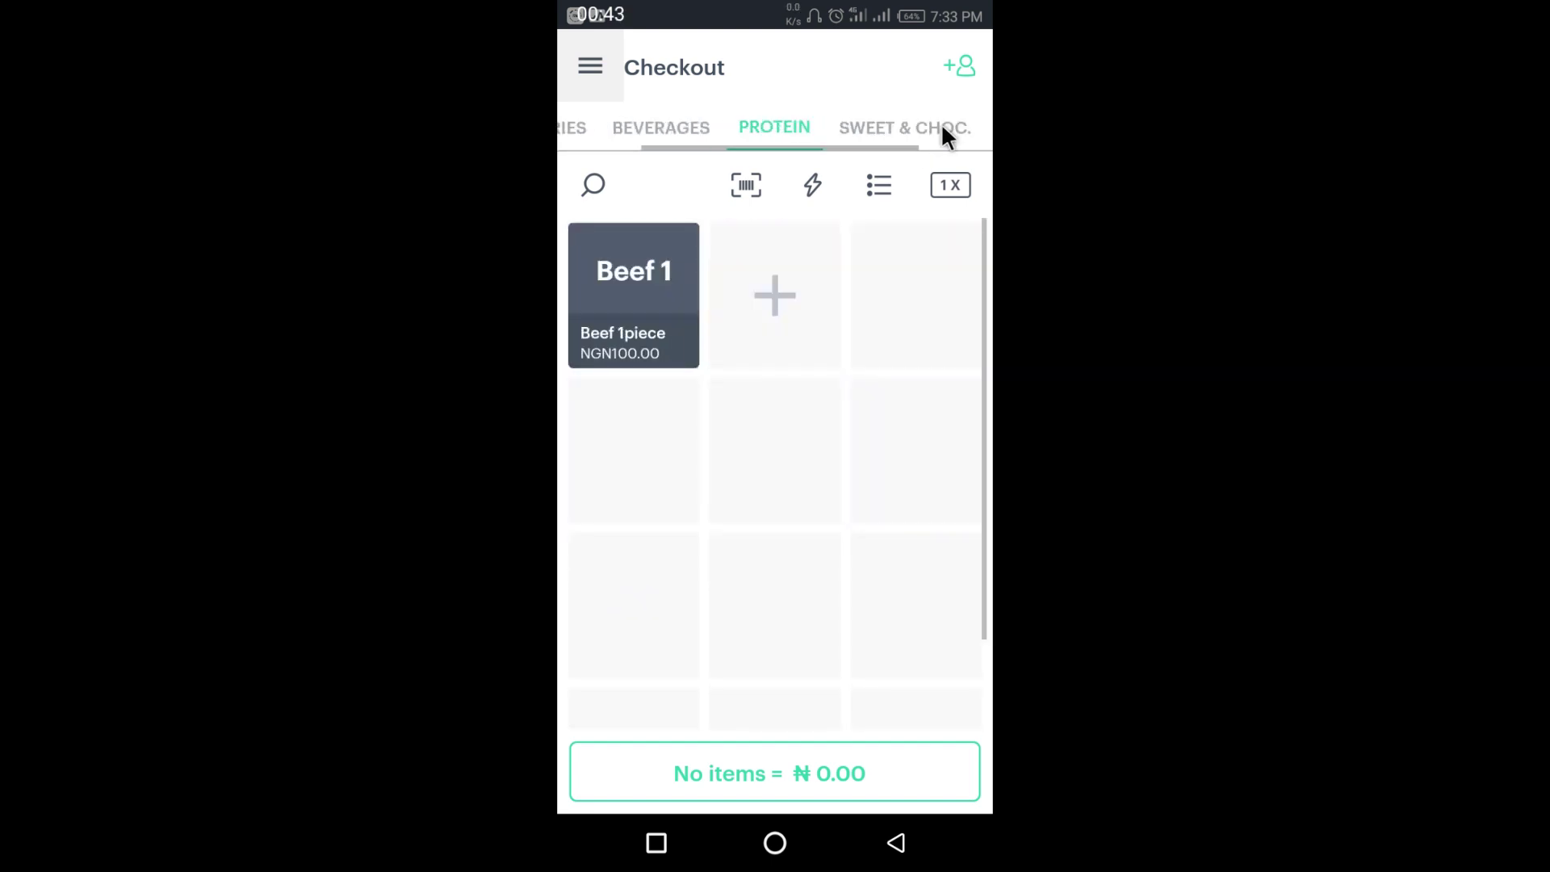
{"action": "left_click", "coordinate": [922, 129]}
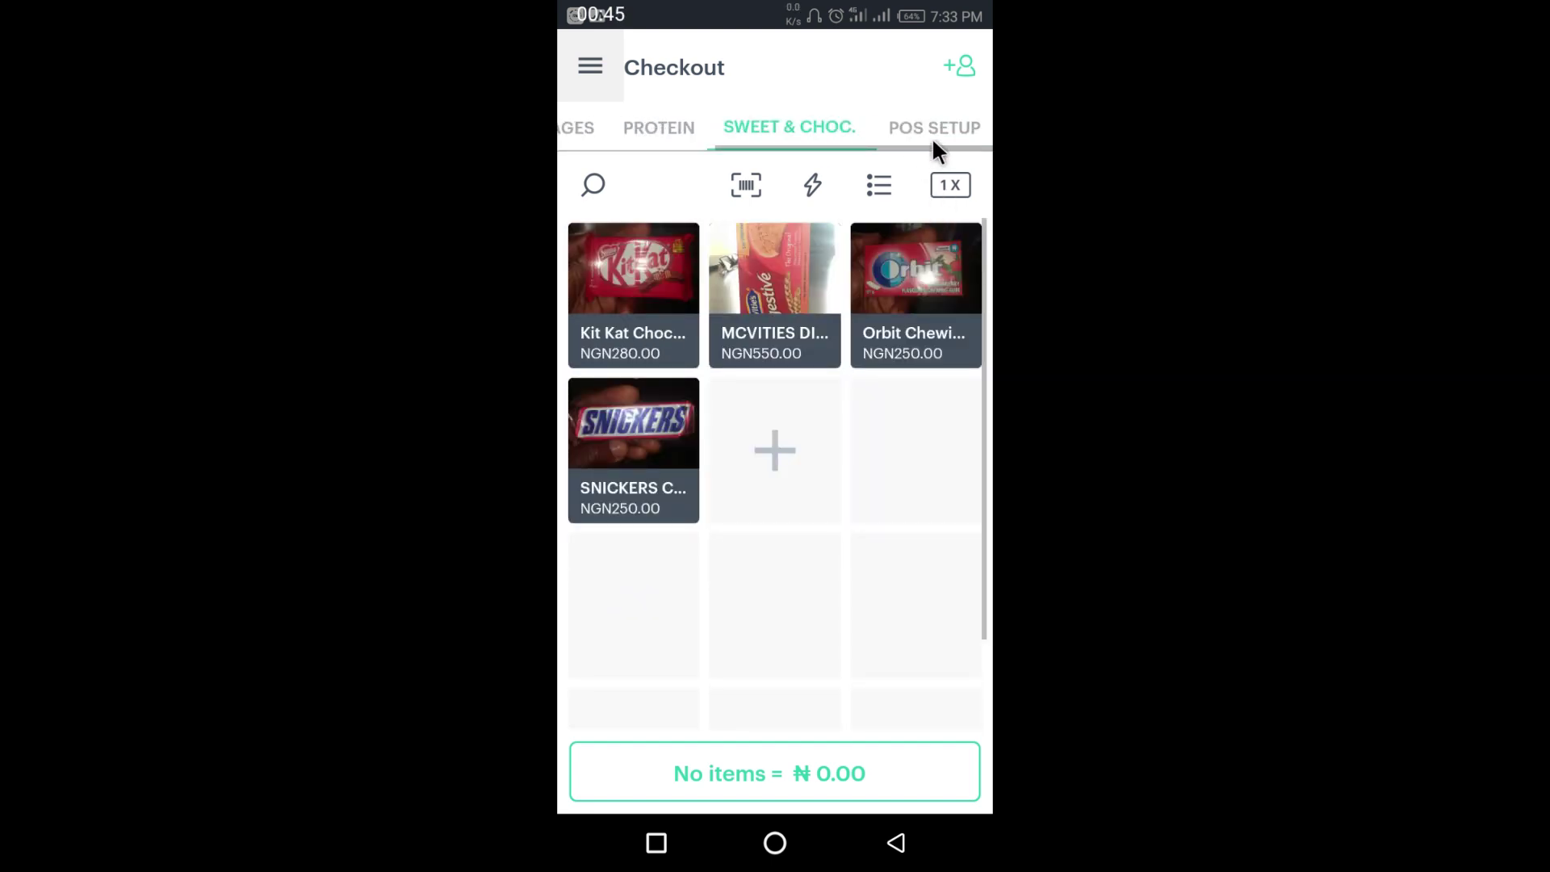
{"action": "left_click", "coordinate": [935, 126]}
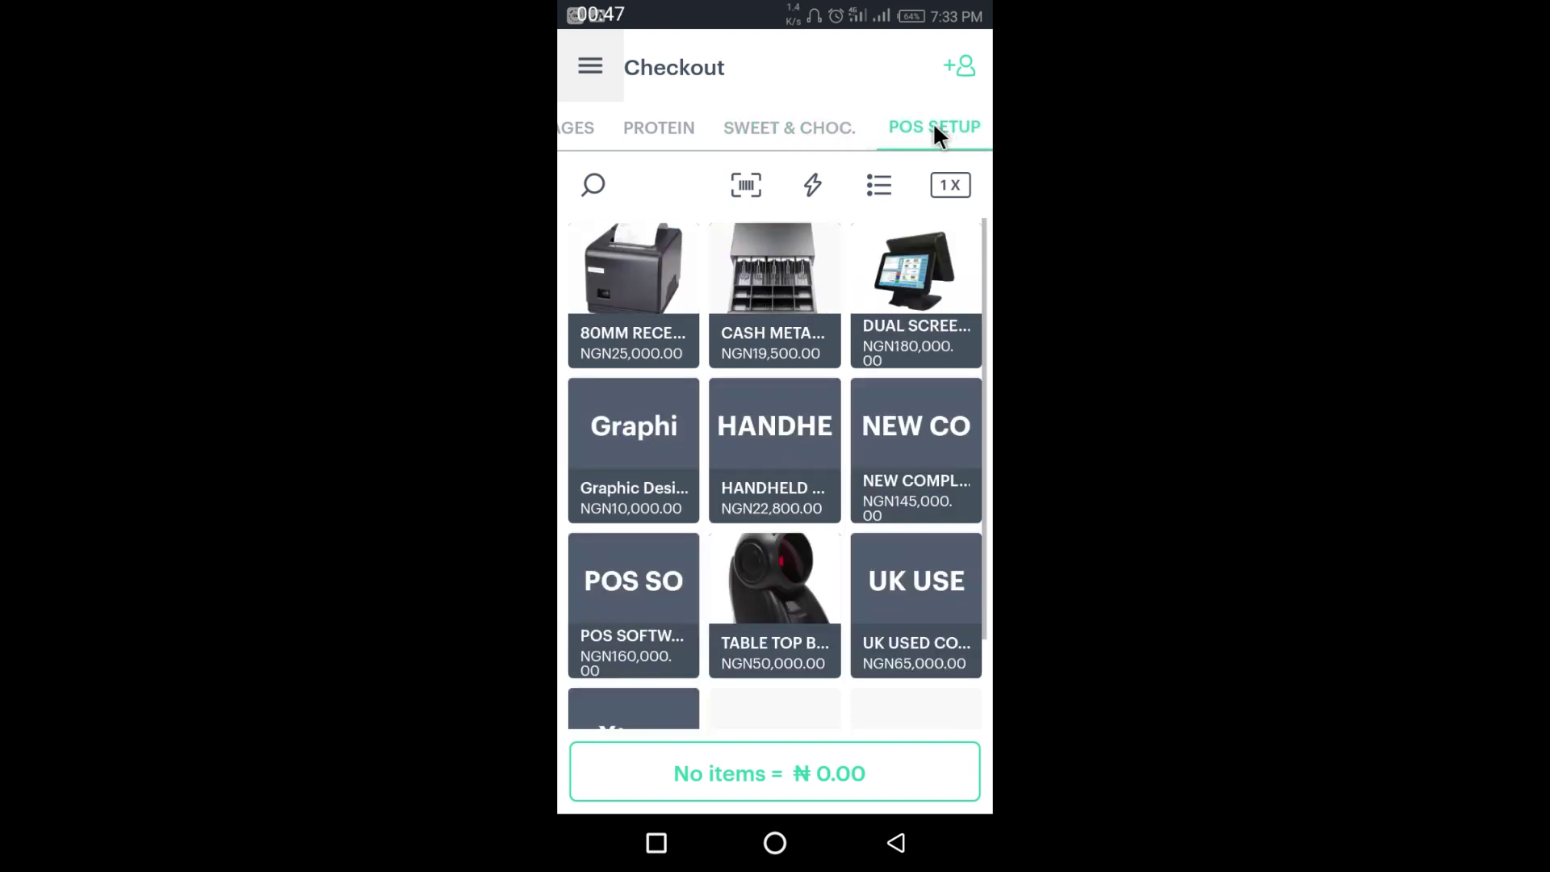
{"action": "left_click_drag", "start_coordinate": [638, 123], "coordinate": [897, 120]}
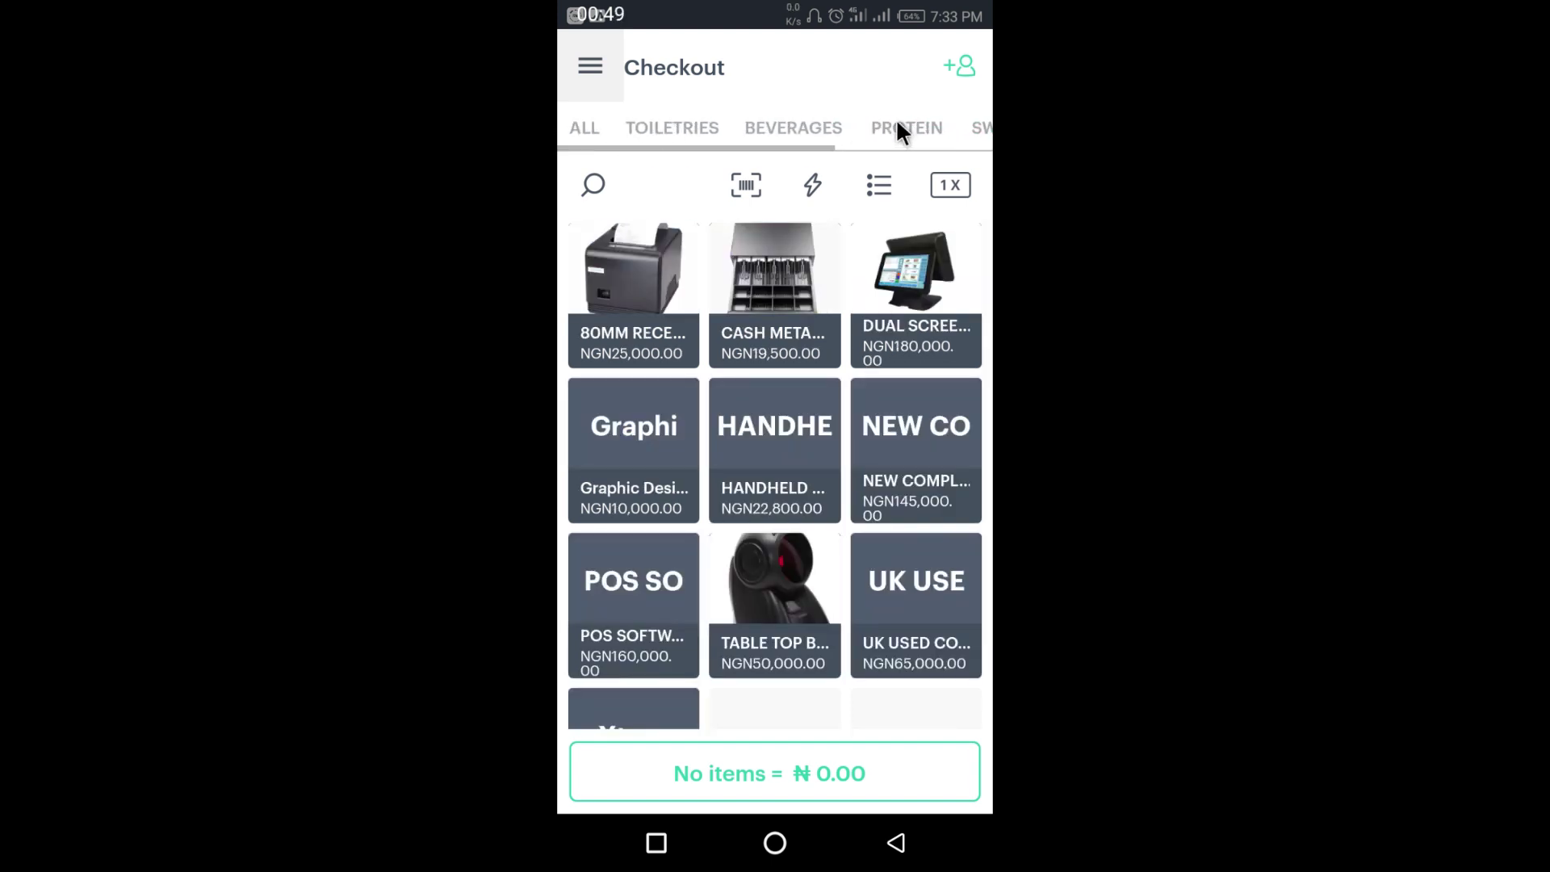
{"action": "left_click", "coordinate": [585, 125]}
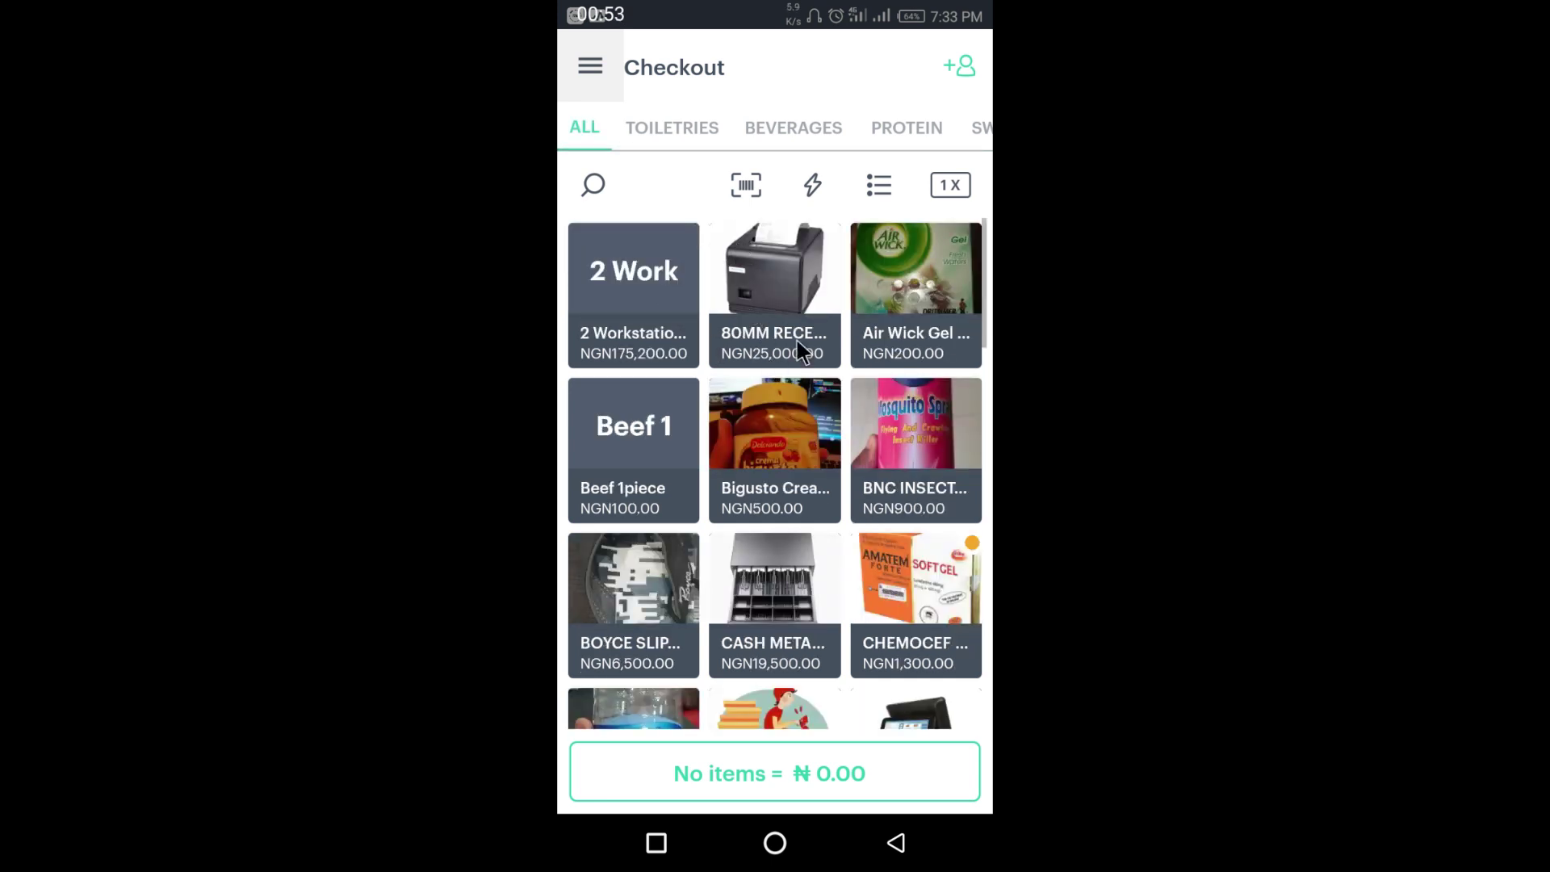
{"action": "left_click", "coordinate": [961, 64]}
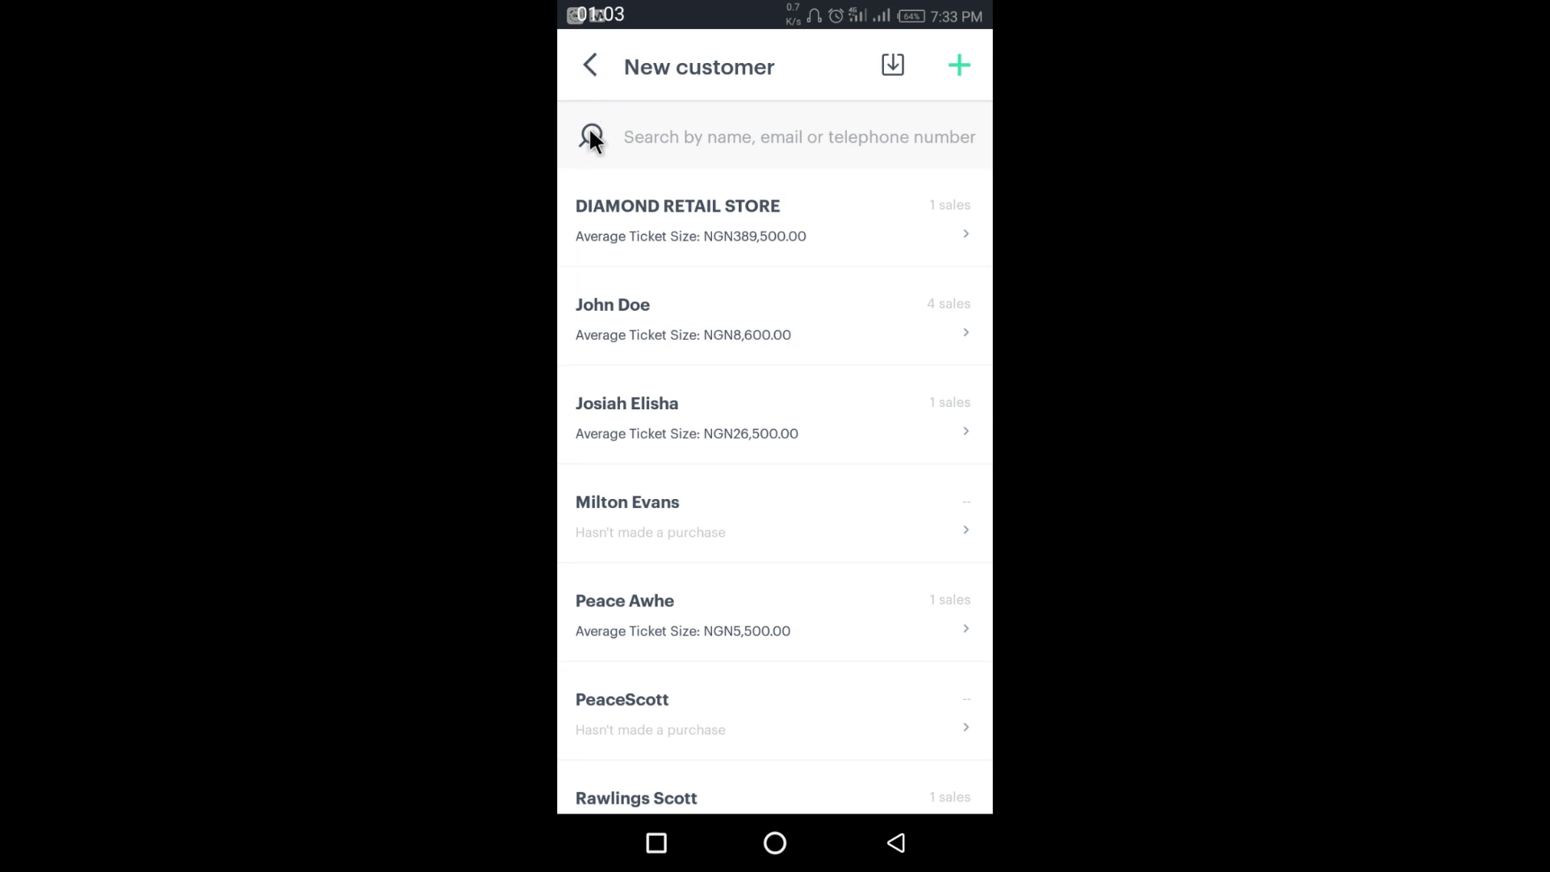
{"action": "left_click", "coordinate": [587, 59]}
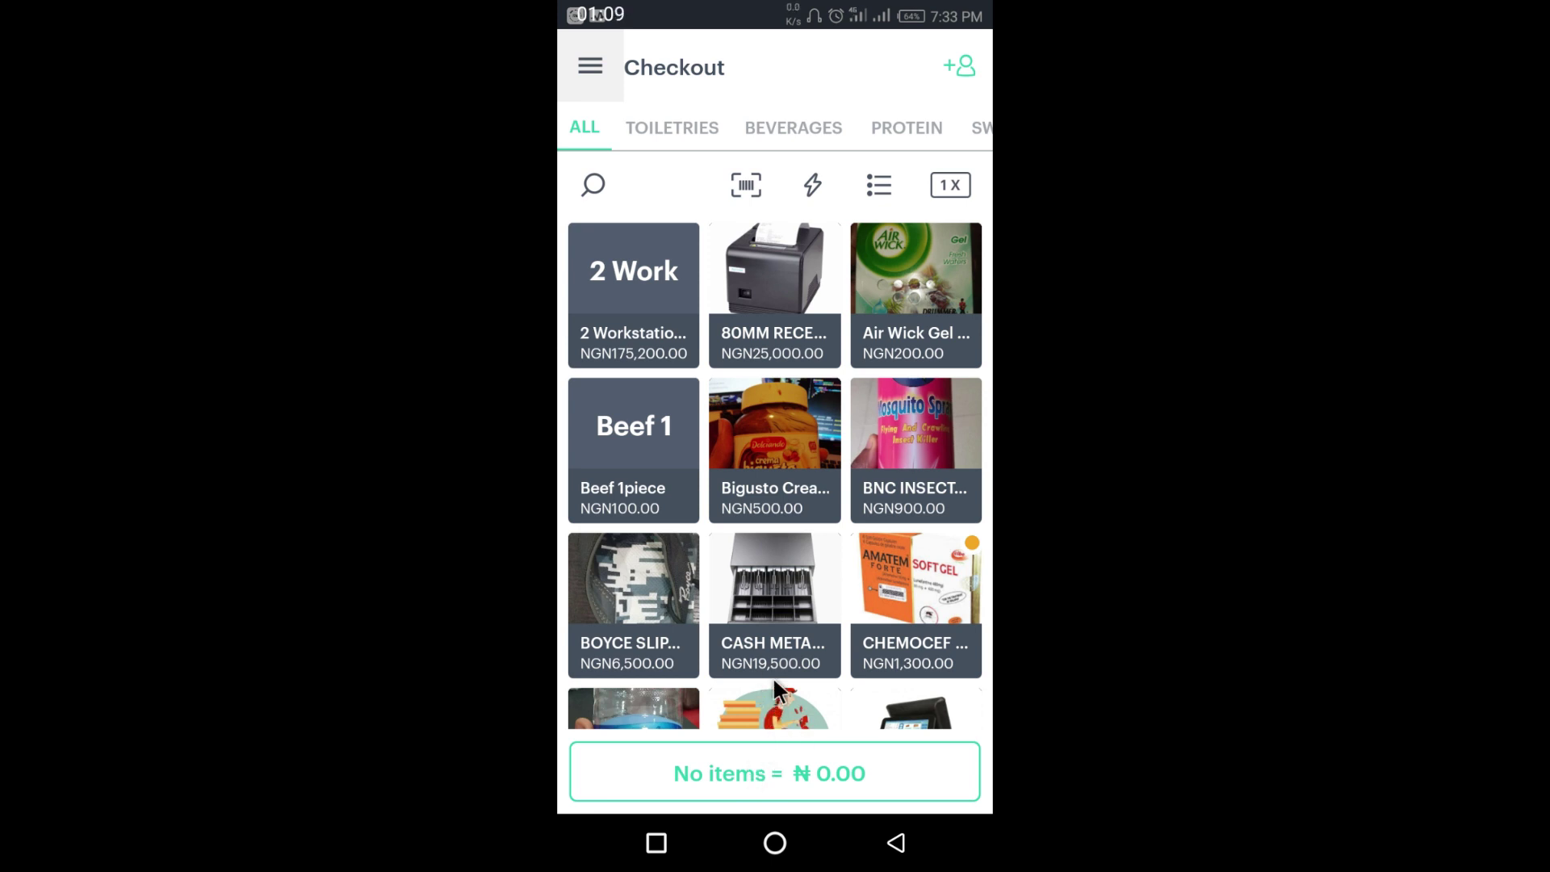
{"action": "left_click", "coordinate": [901, 288]}
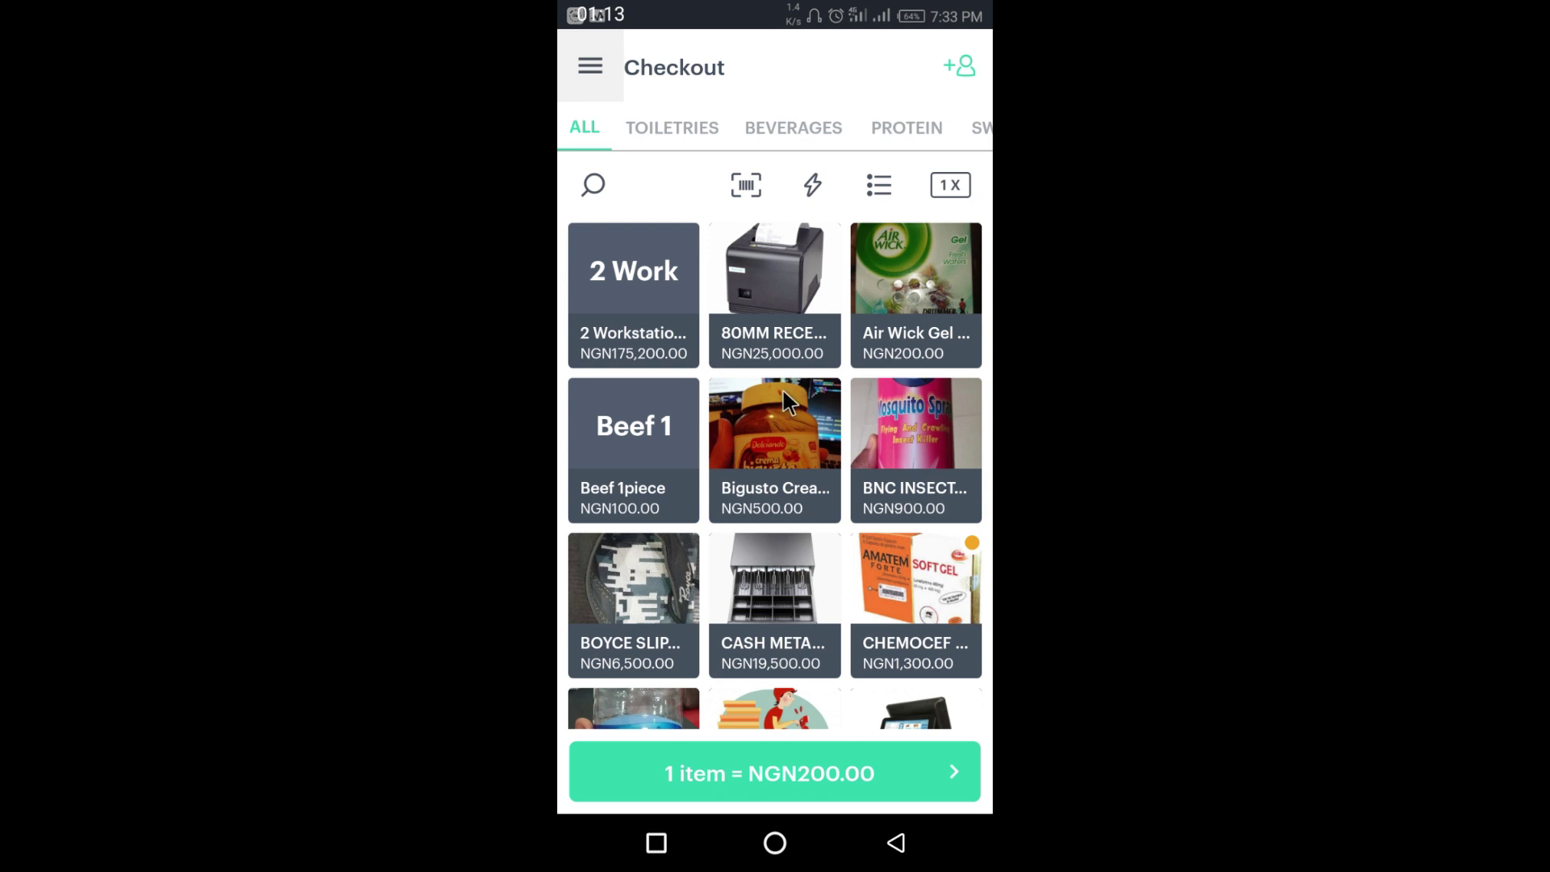
- Add the NGN500.00 Bigusto jar, an NGN6,500.00 item and the NGN25,000.00 receipt printer to the cart
{"action": "left_click", "coordinate": [788, 416]}
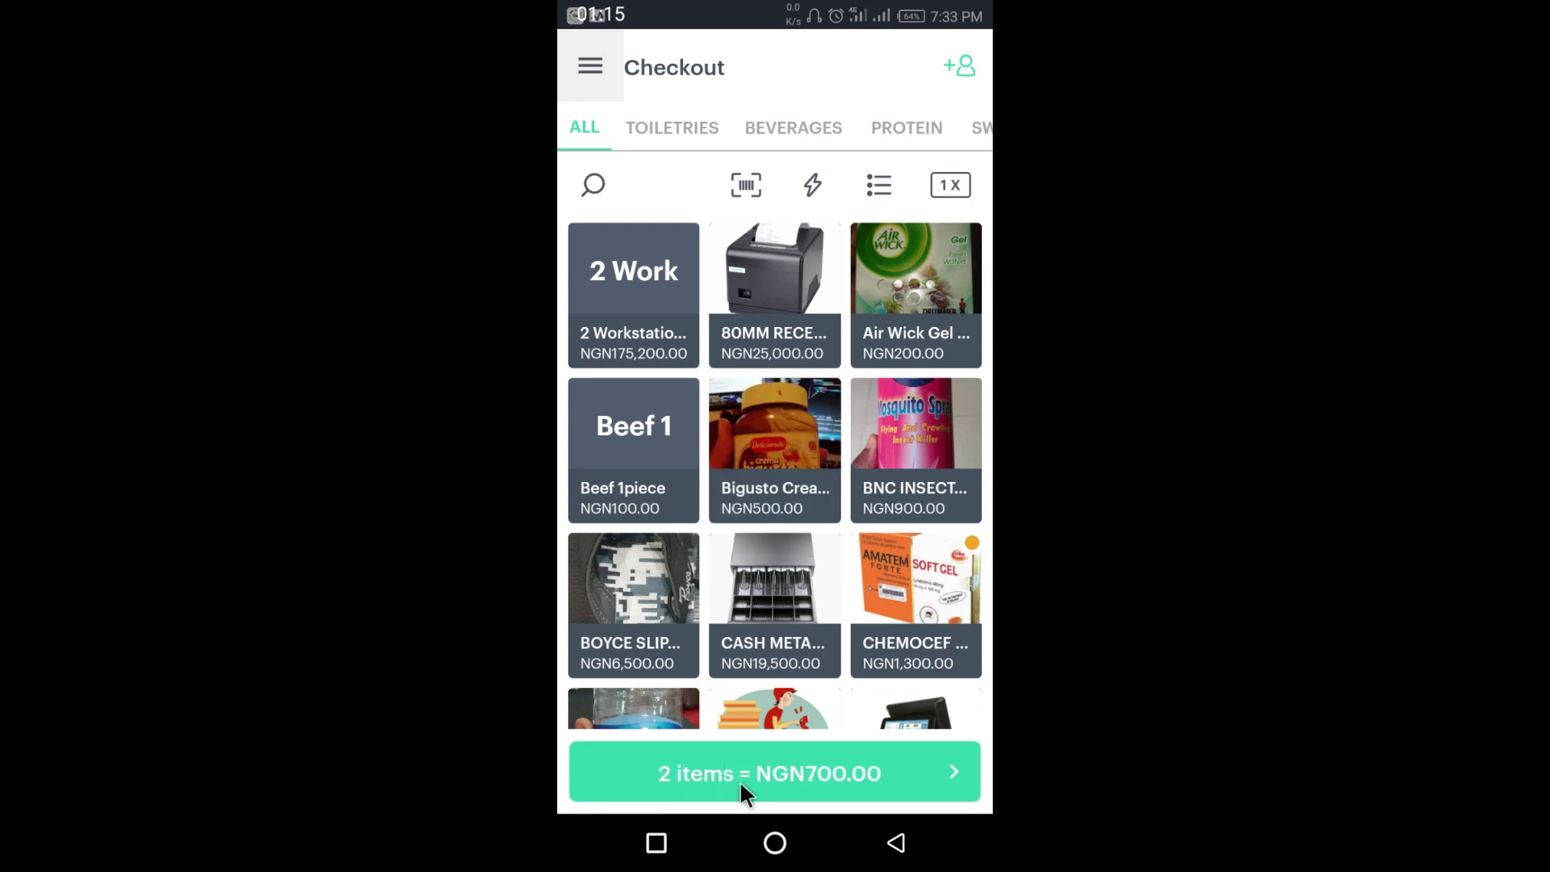
{"action": "left_click", "coordinate": [635, 596]}
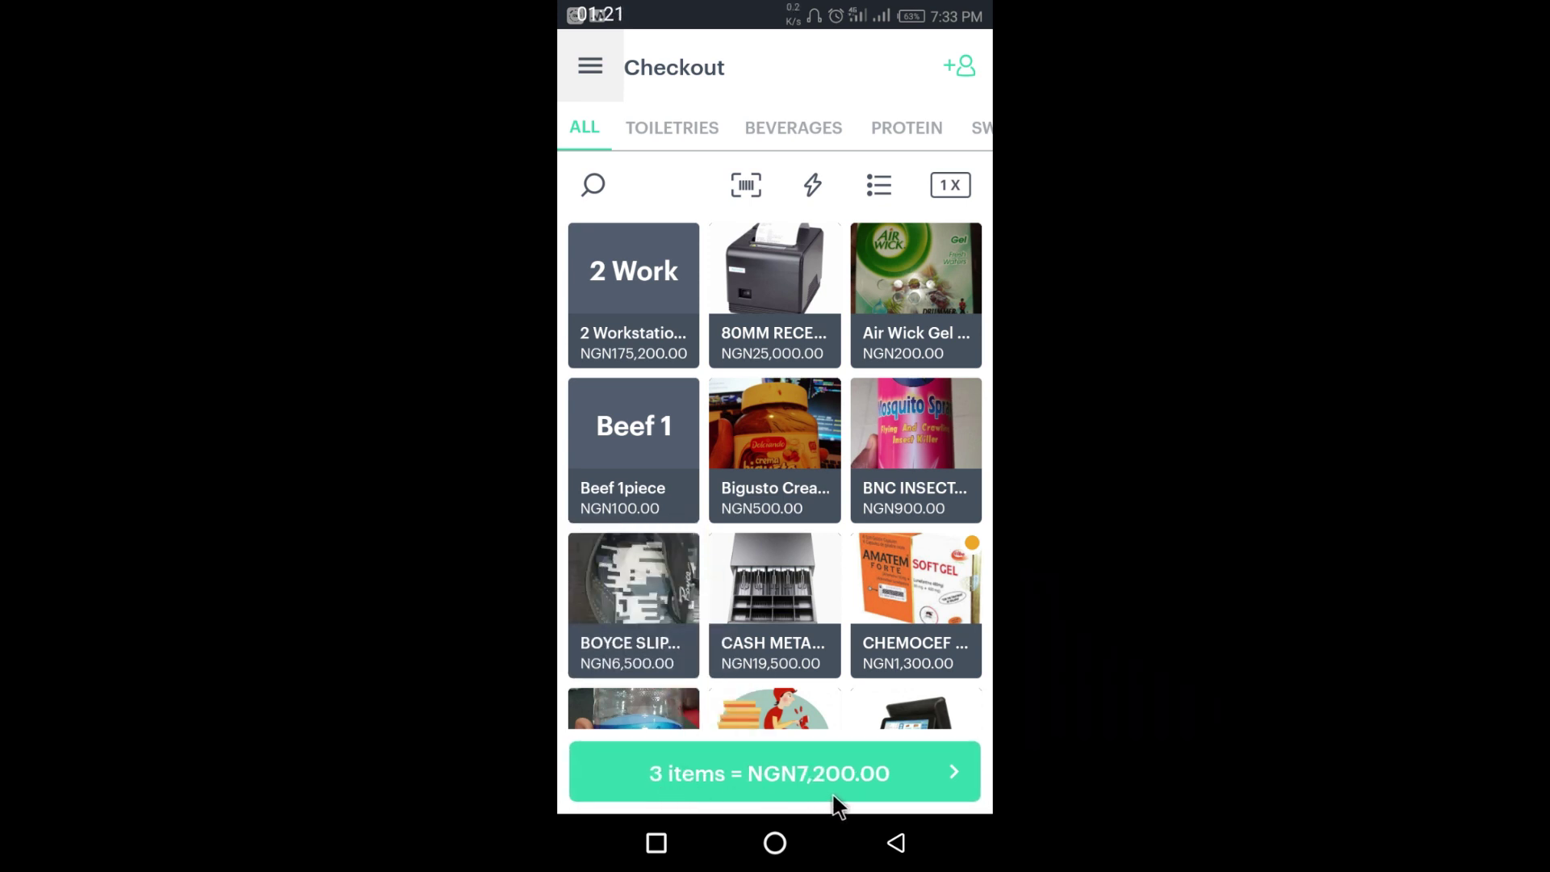
{"action": "left_click", "coordinate": [779, 263]}
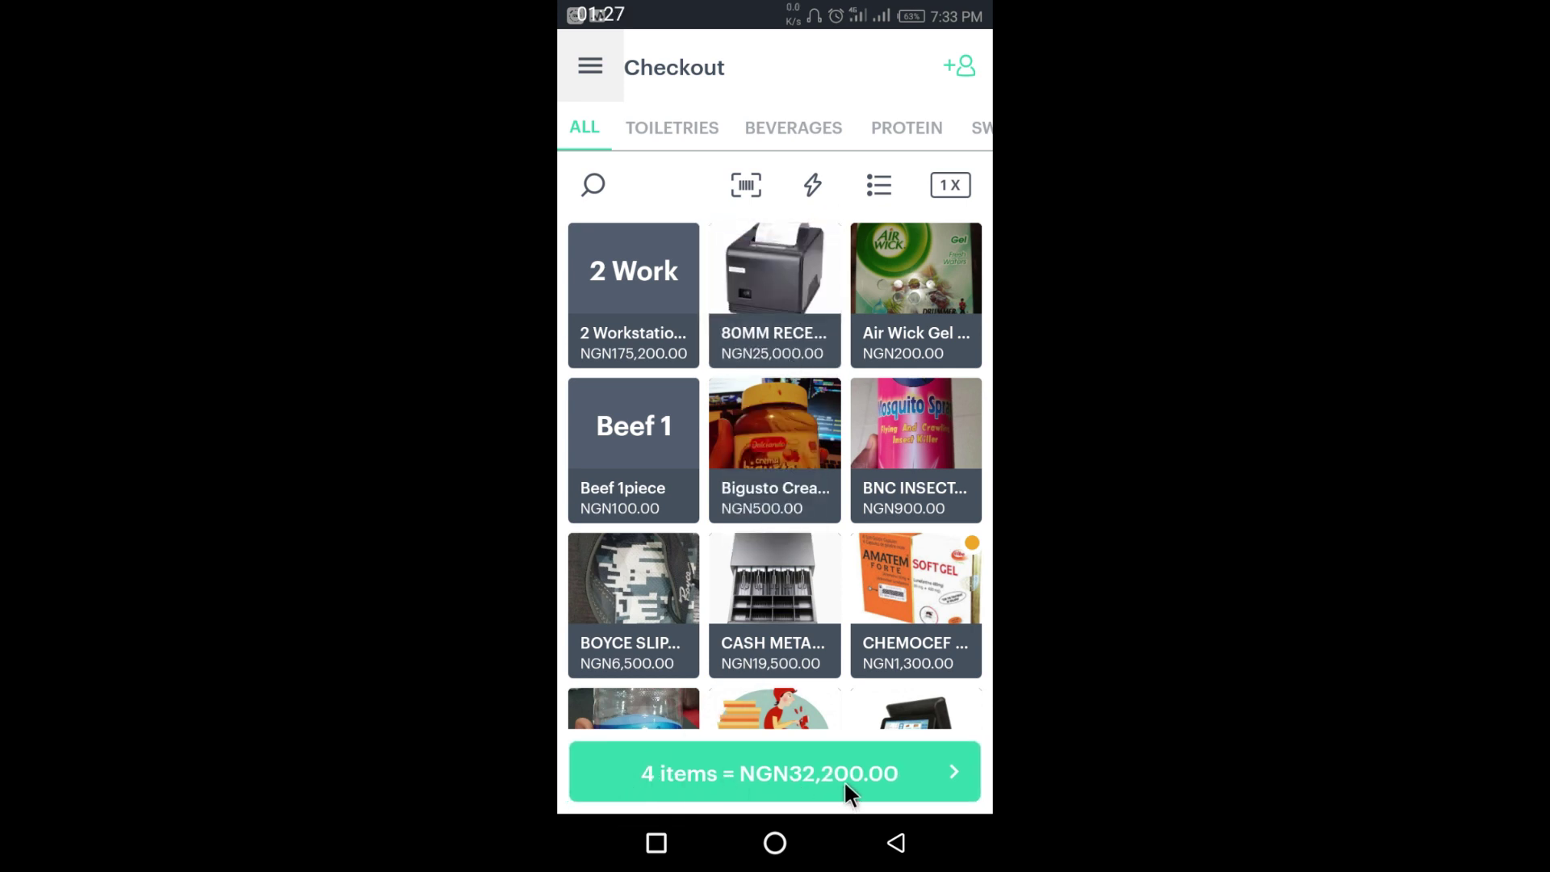
- Search the products for Eva soap, then clear the search and start barcode scanning
{"action": "left_click", "coordinate": [591, 184]}
{"action": "left_click", "coordinate": [711, 184]}
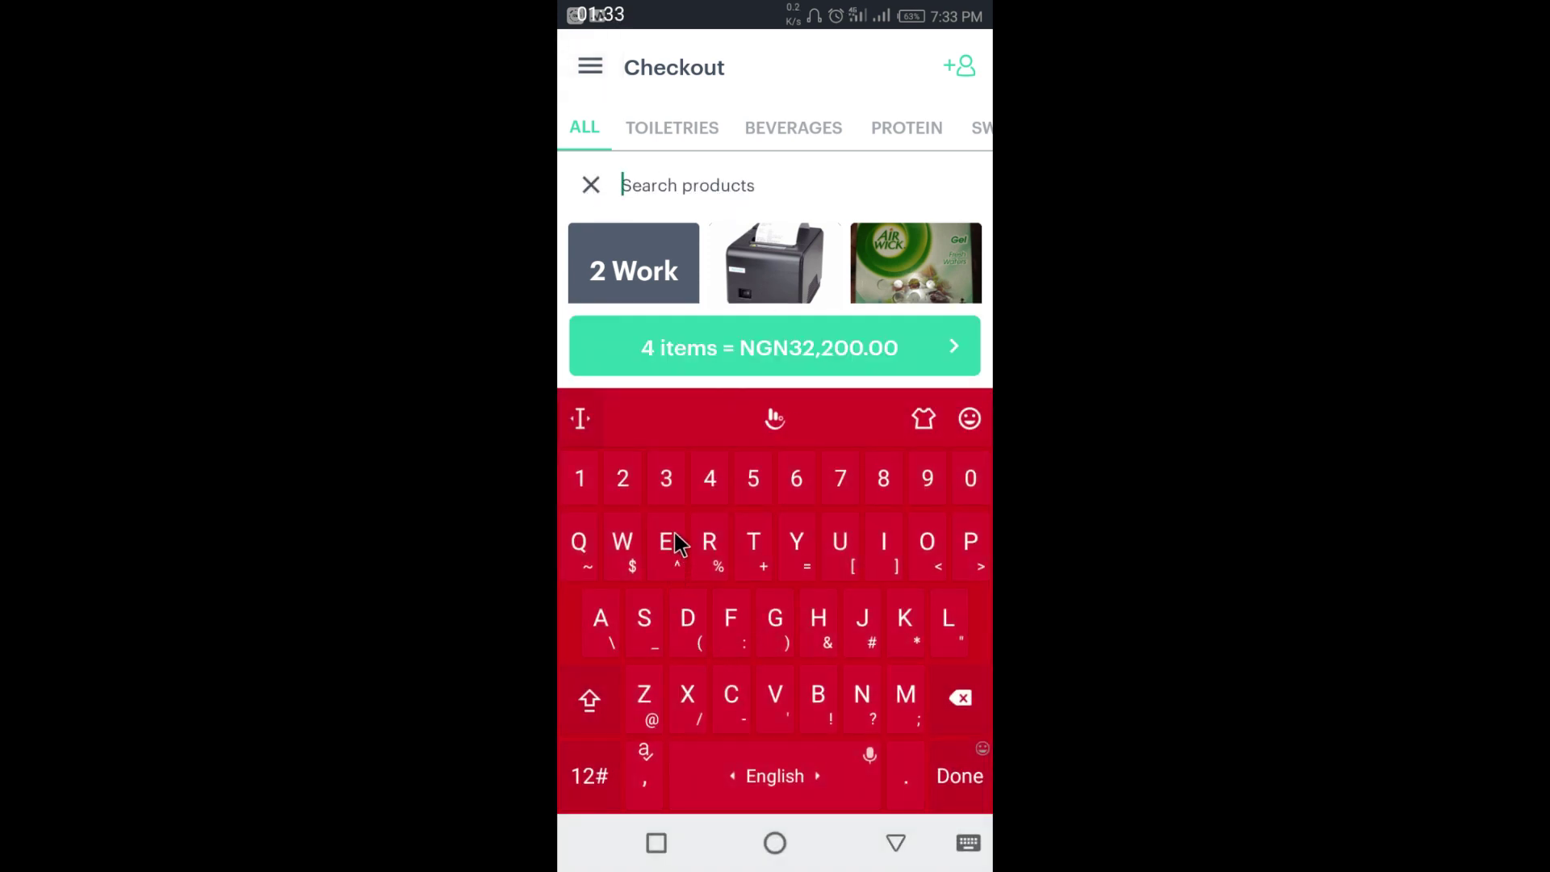
{"action": "left_click", "coordinate": [677, 542]}
{"action": "left_click", "coordinate": [773, 696]}
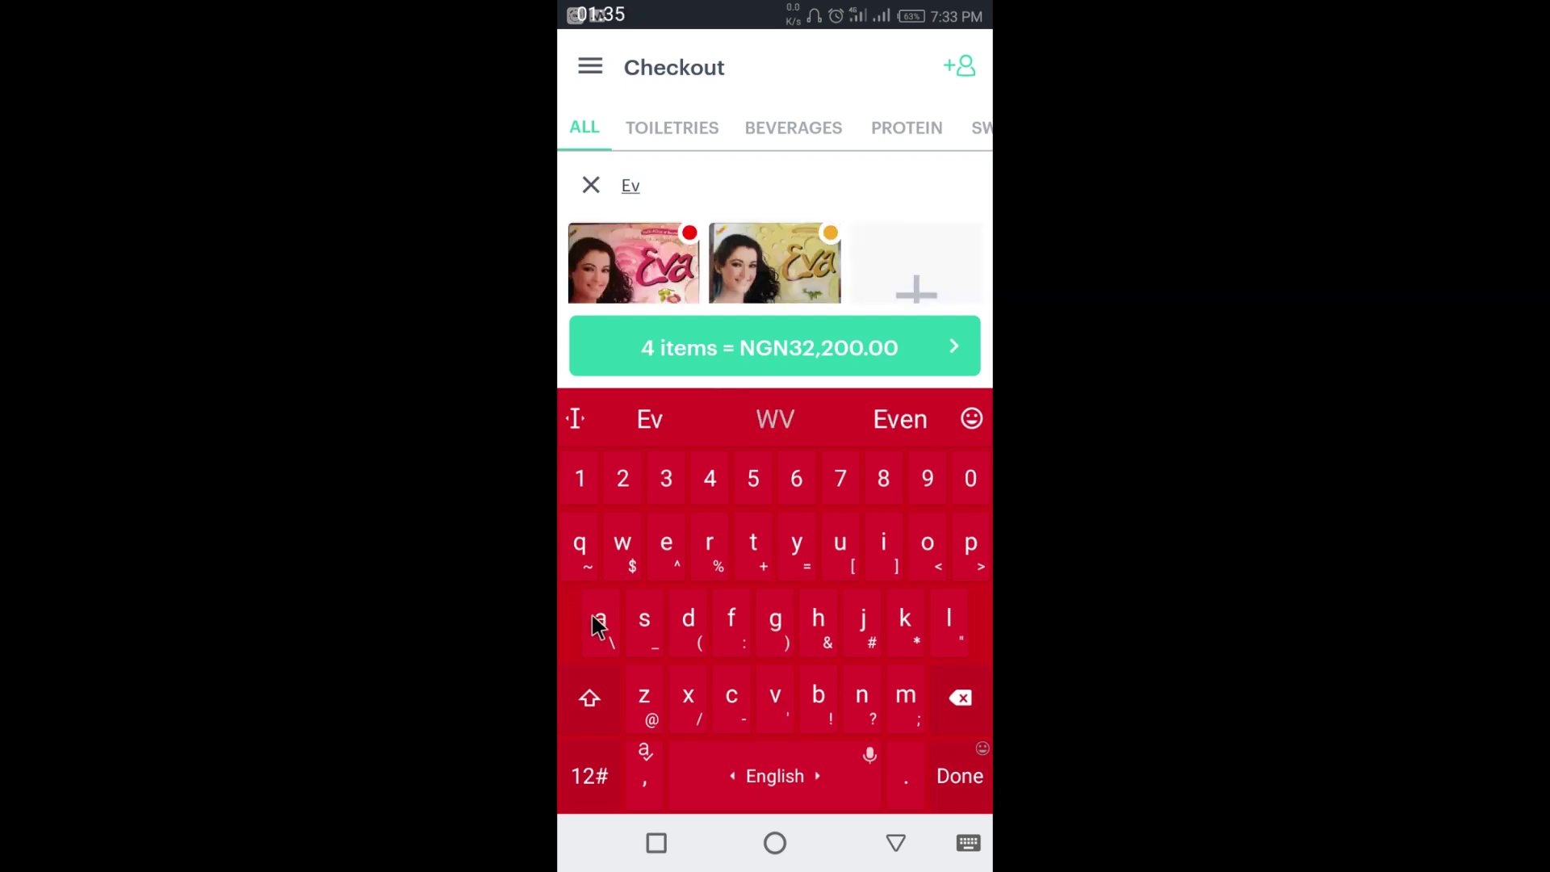
{"action": "left_click", "coordinate": [597, 623]}
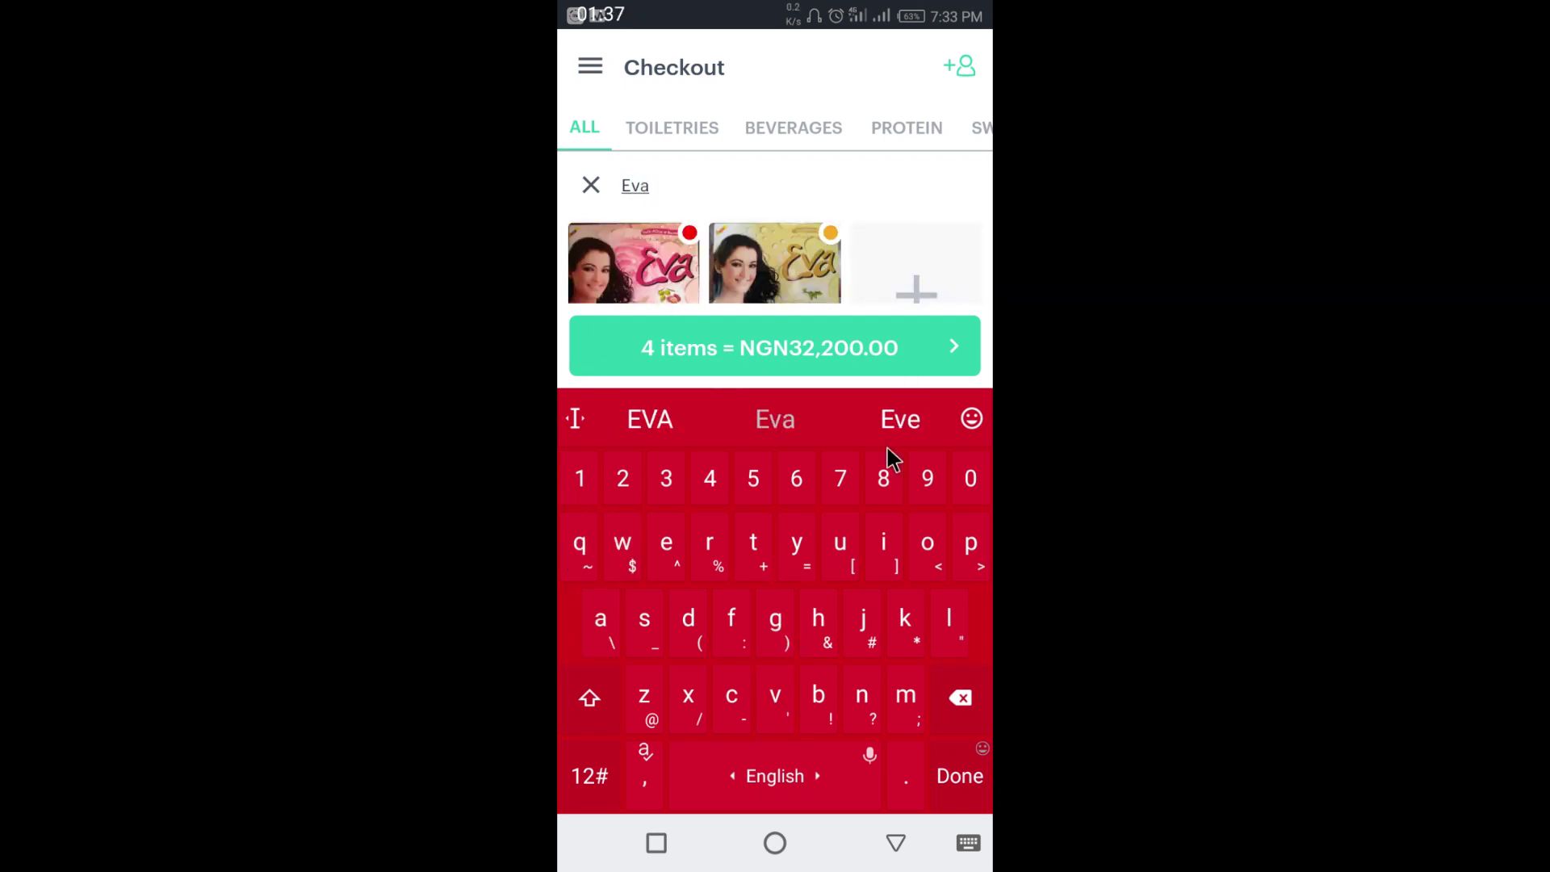
{"action": "left_click", "coordinate": [595, 189]}
{"action": "left_click", "coordinate": [588, 182]}
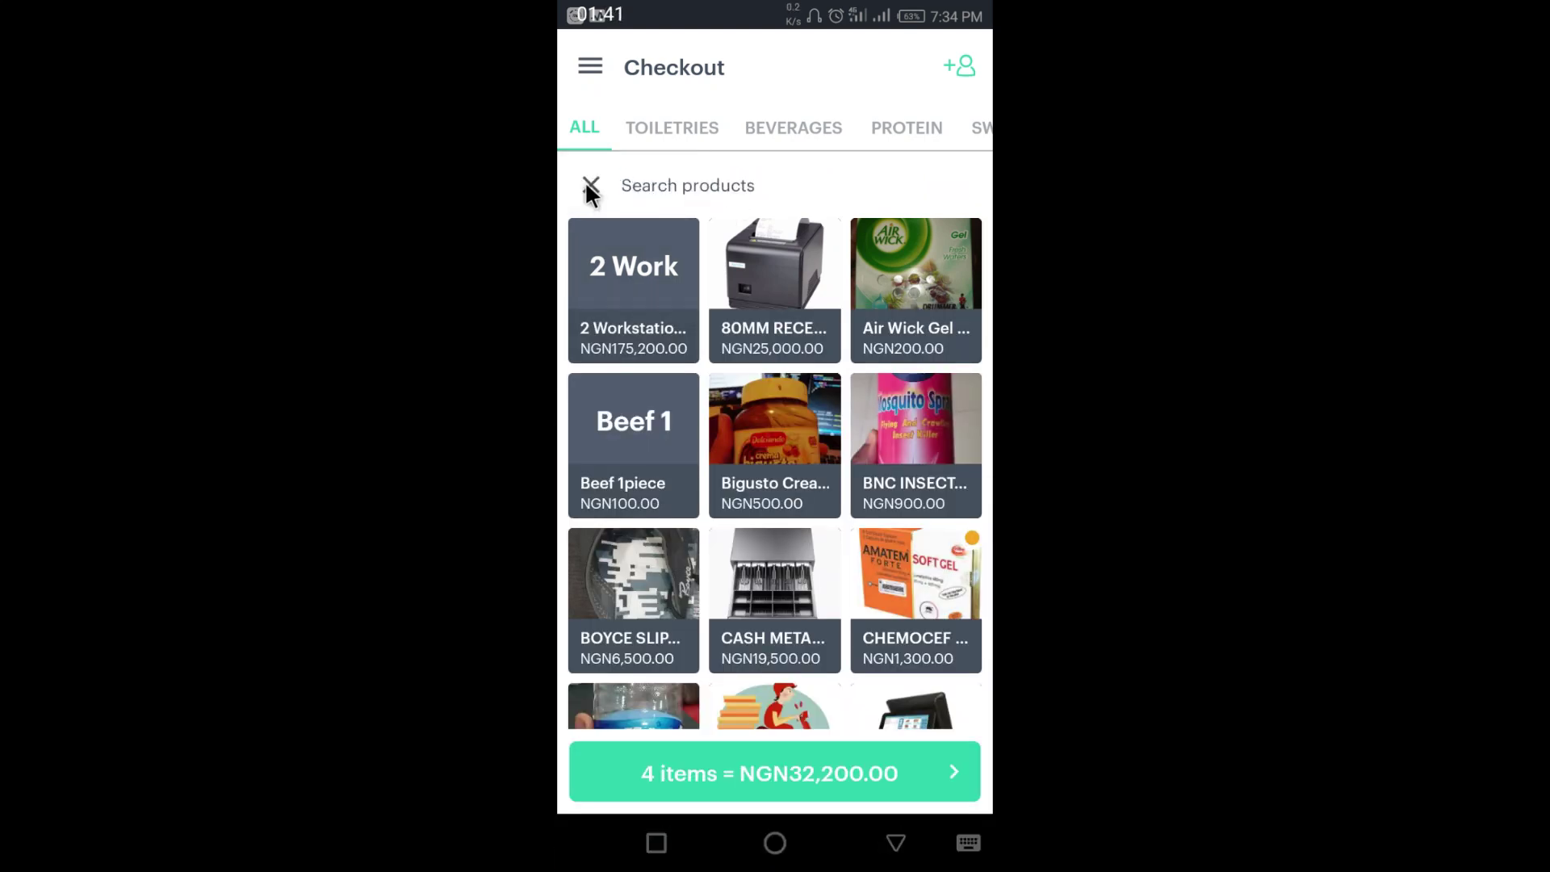
{"action": "left_click", "coordinate": [591, 188]}
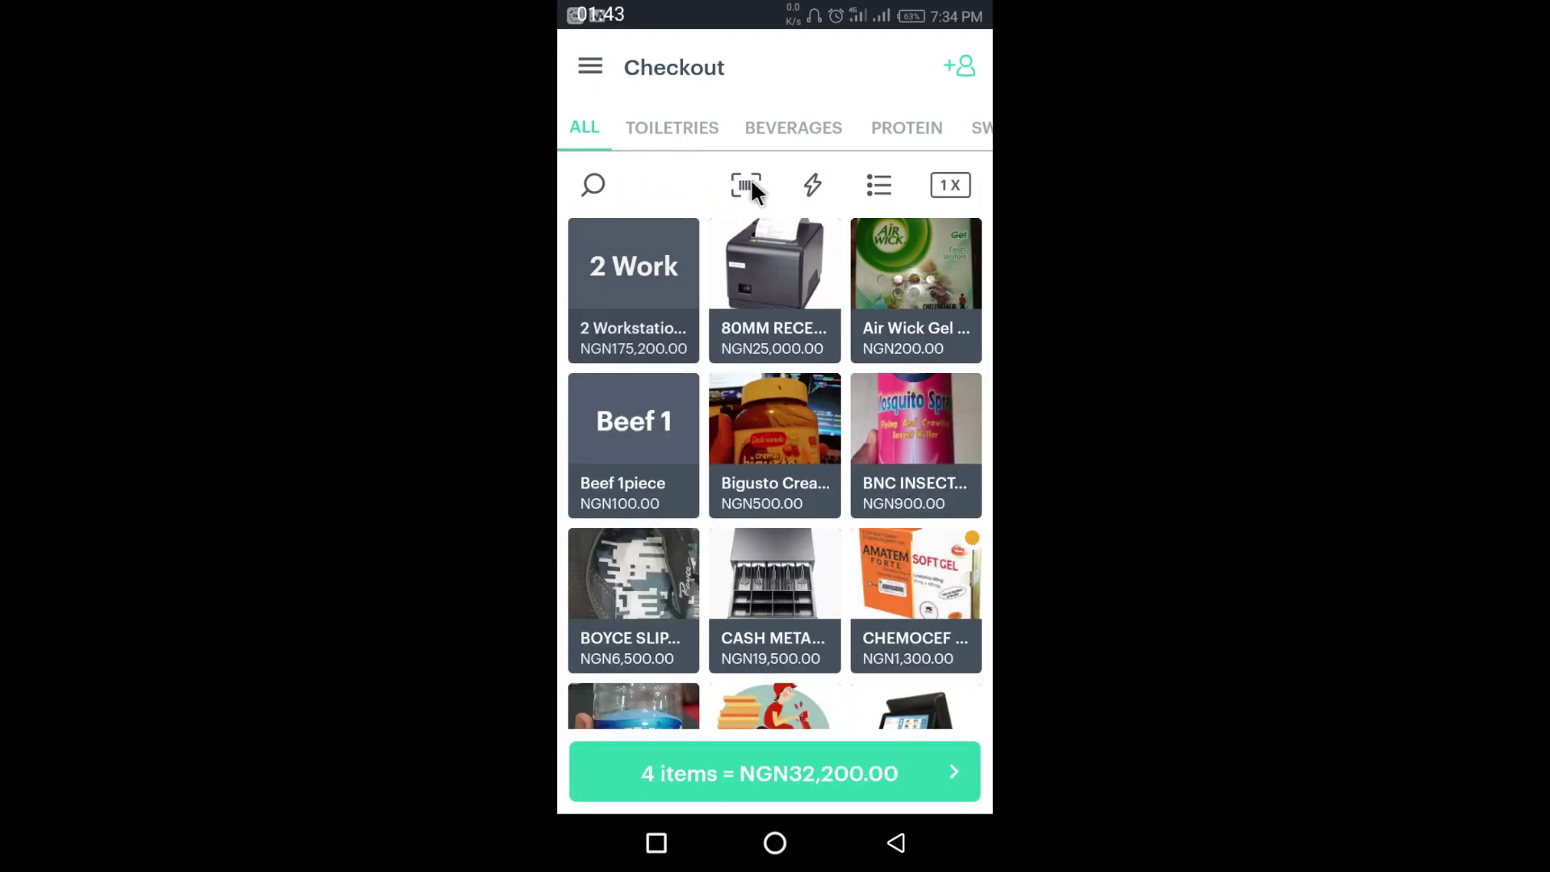
{"action": "left_click", "coordinate": [745, 187]}
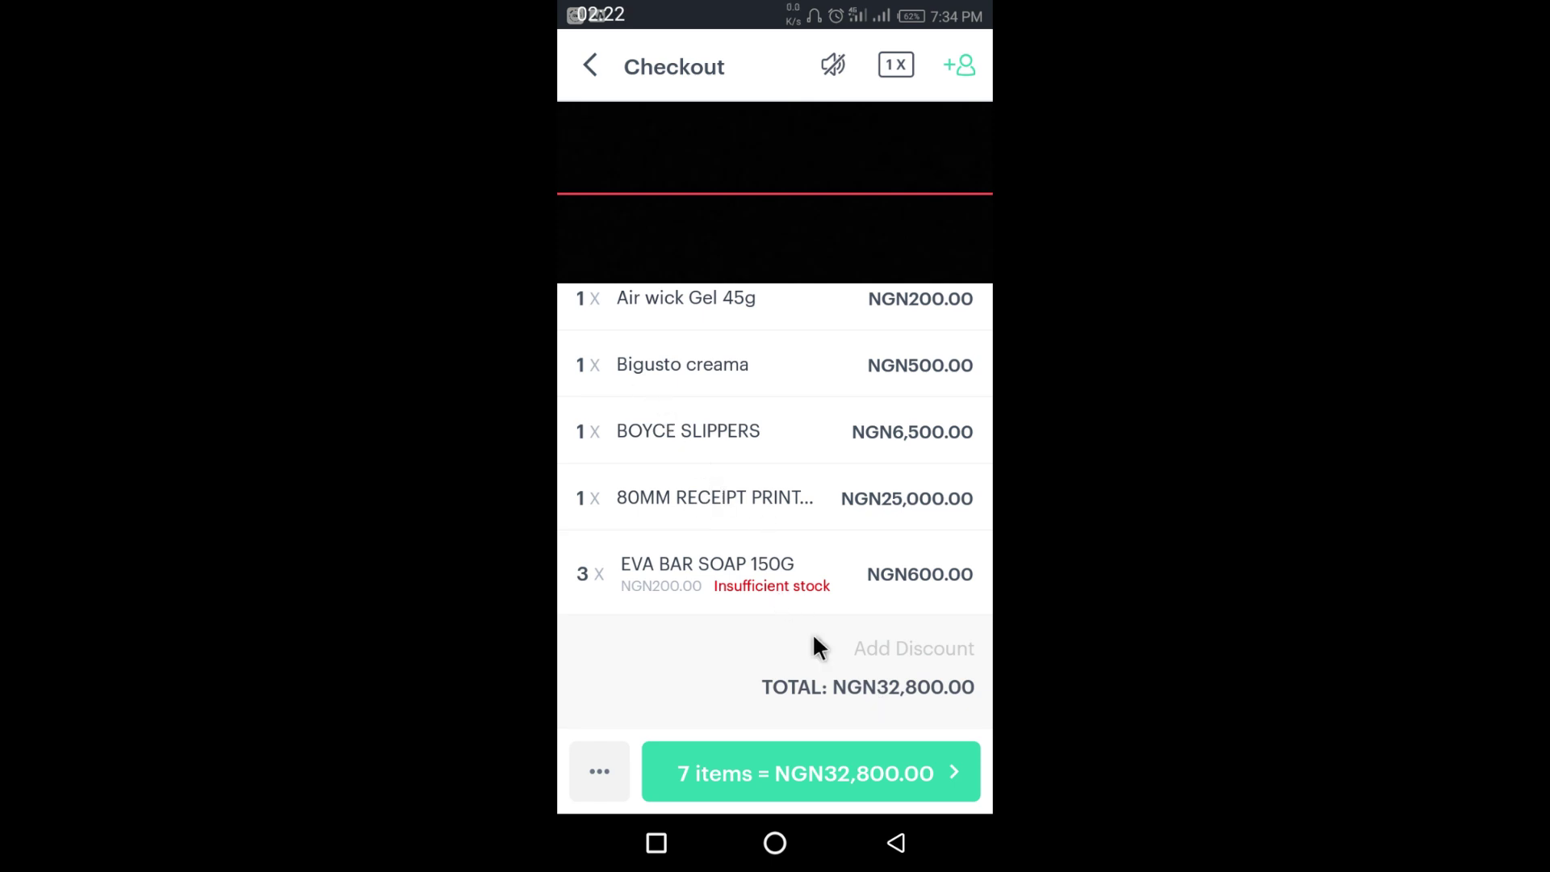
- Proceed to payment for the 7-item NGN32,800.00 sale
{"action": "left_click", "coordinate": [796, 791]}
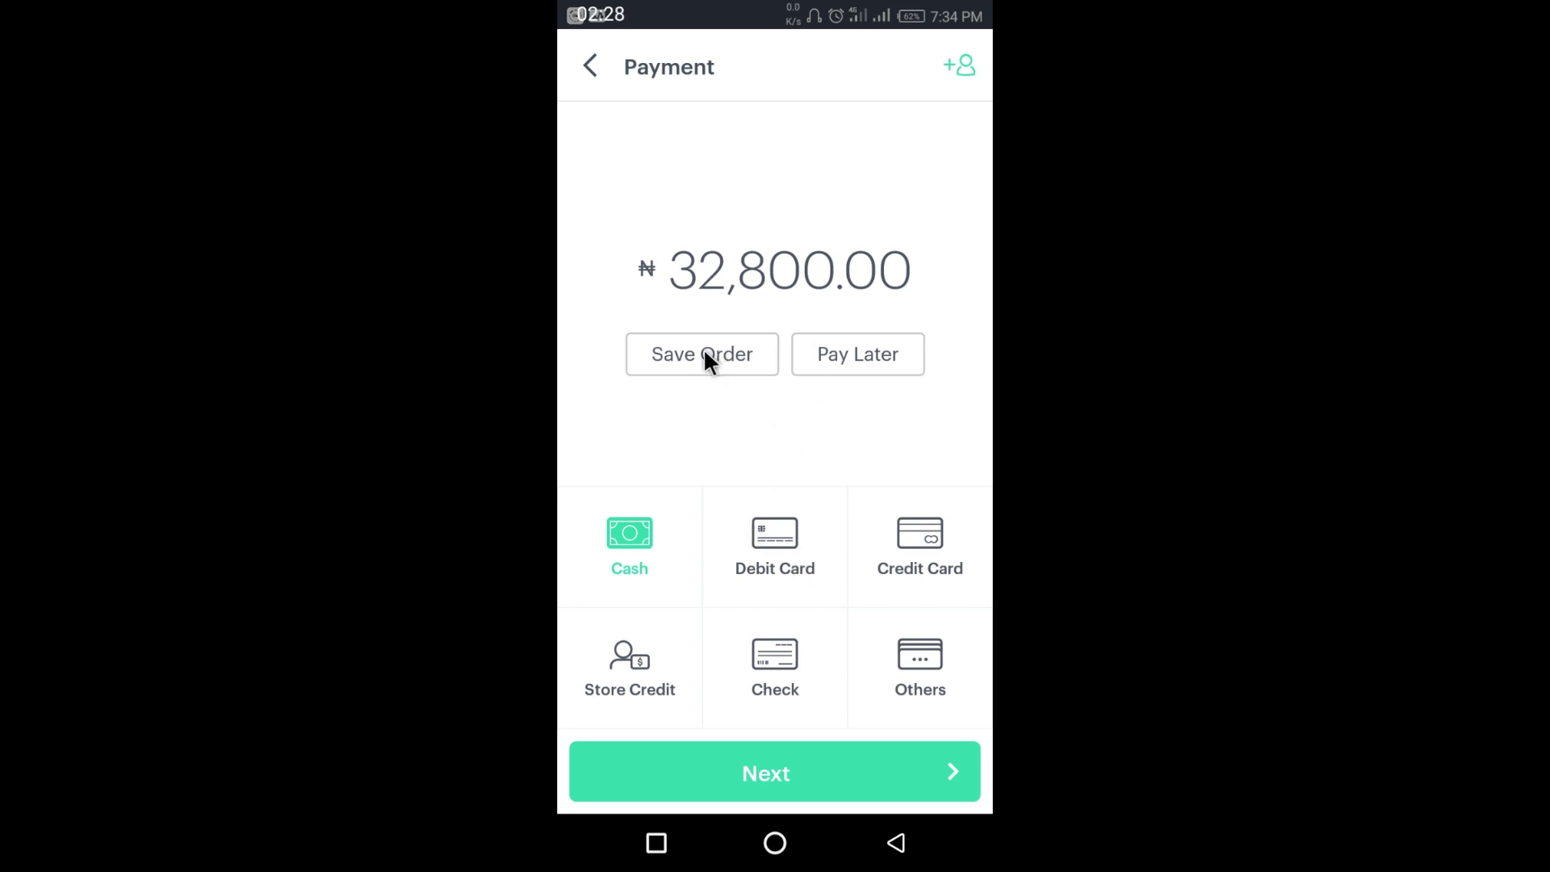
- Charge NGN32,800.00 in cash and view the completed sale's receipt
{"action": "left_click", "coordinate": [801, 770]}
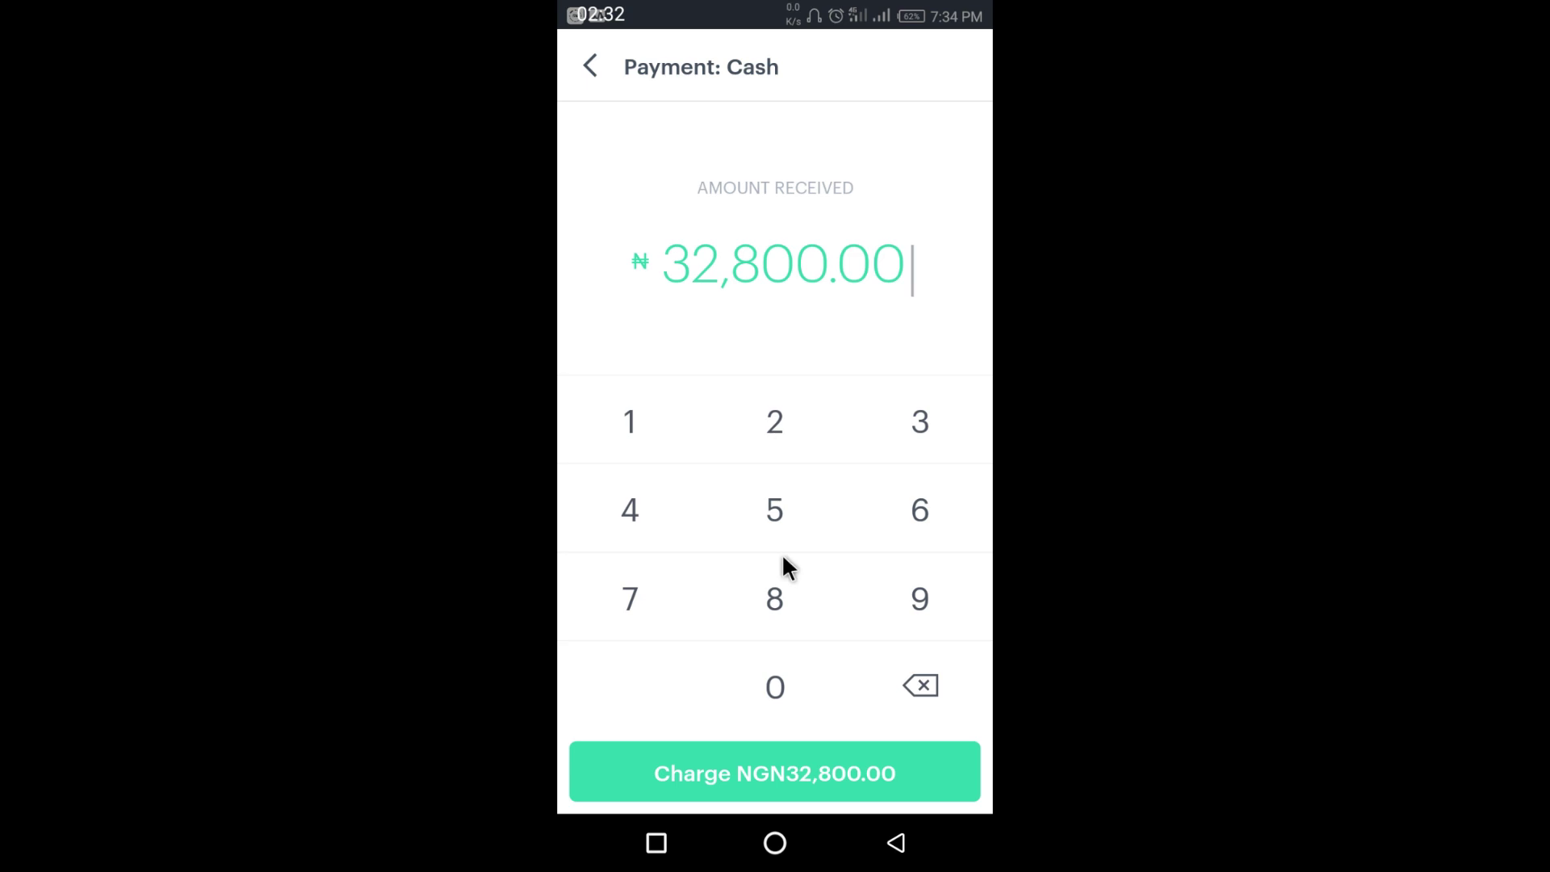
{"action": "left_click", "coordinate": [772, 776]}
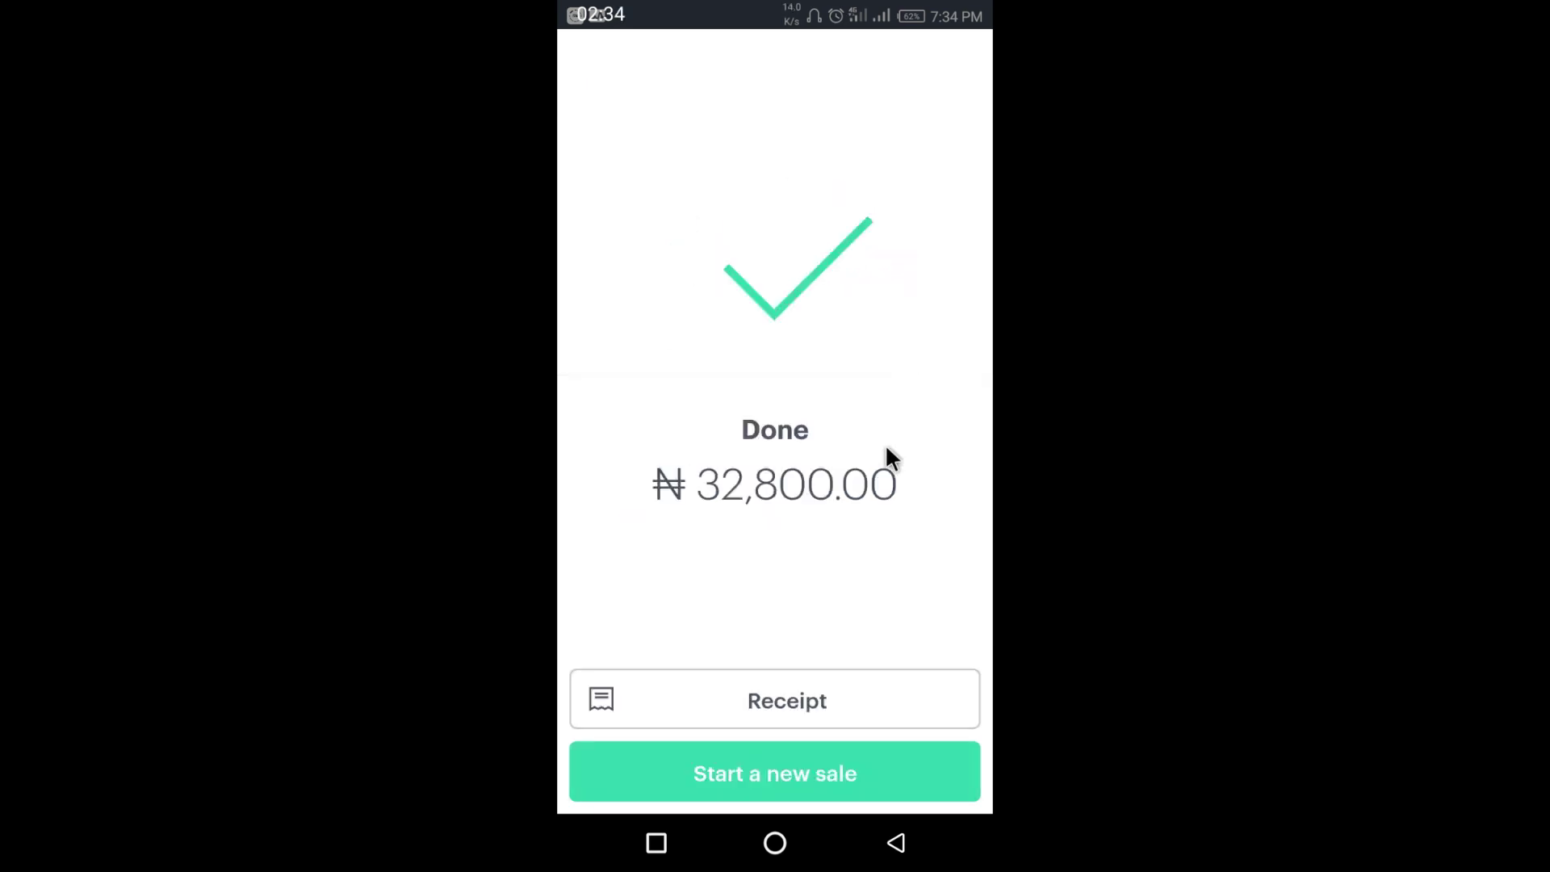
{"action": "left_click", "coordinate": [677, 710]}
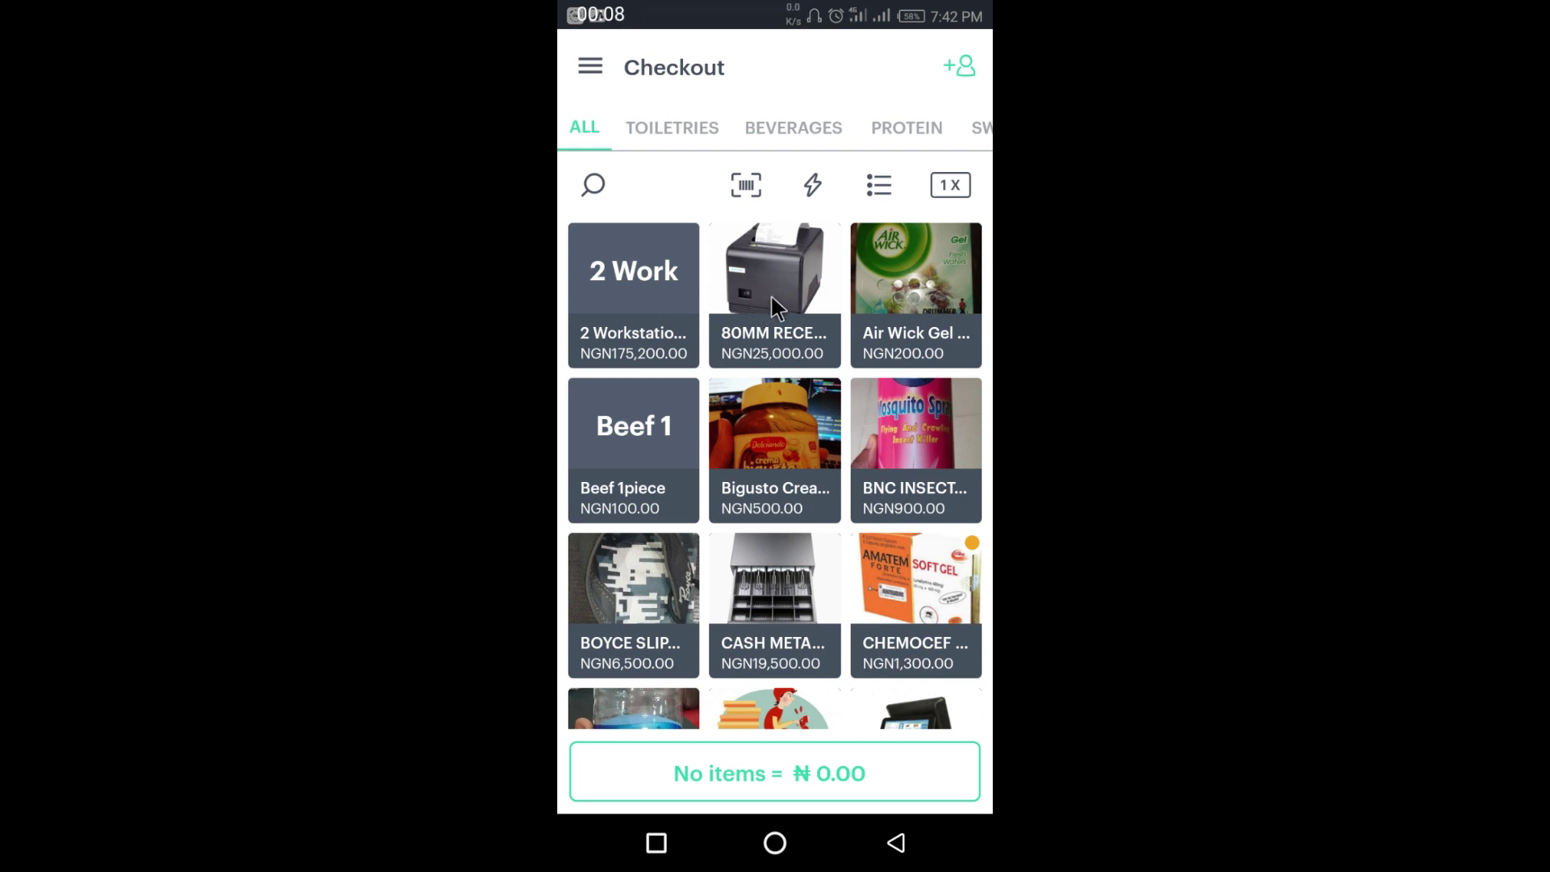
- Open the navigation drawer and go to the Business account page
{"action": "left_click", "coordinate": [632, 147]}
{"action": "left_click", "coordinate": [592, 67]}
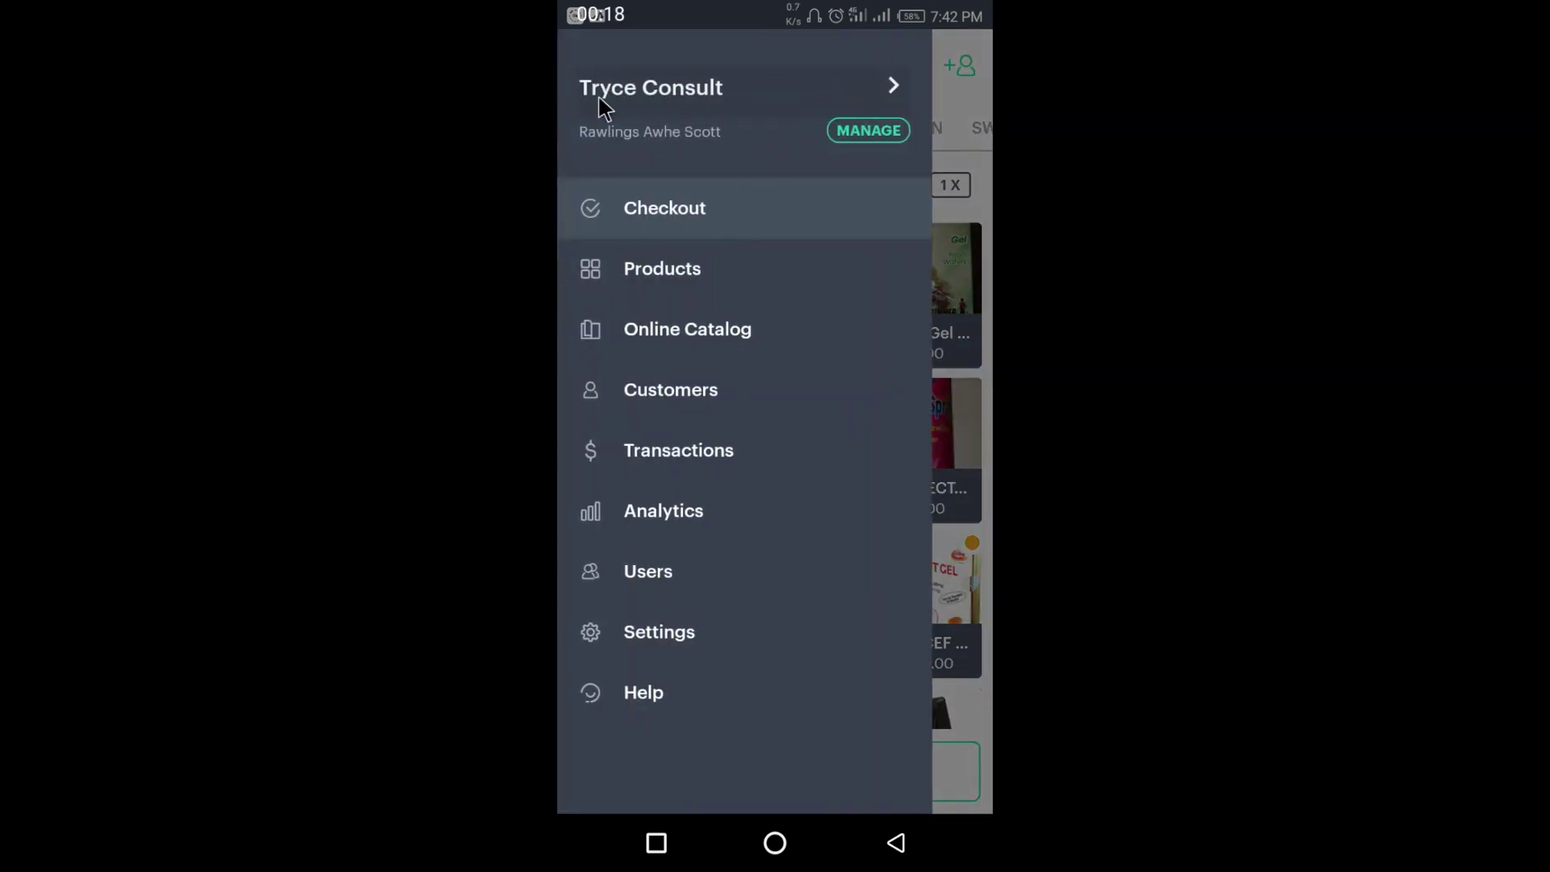
{"action": "left_click", "coordinate": [713, 89]}
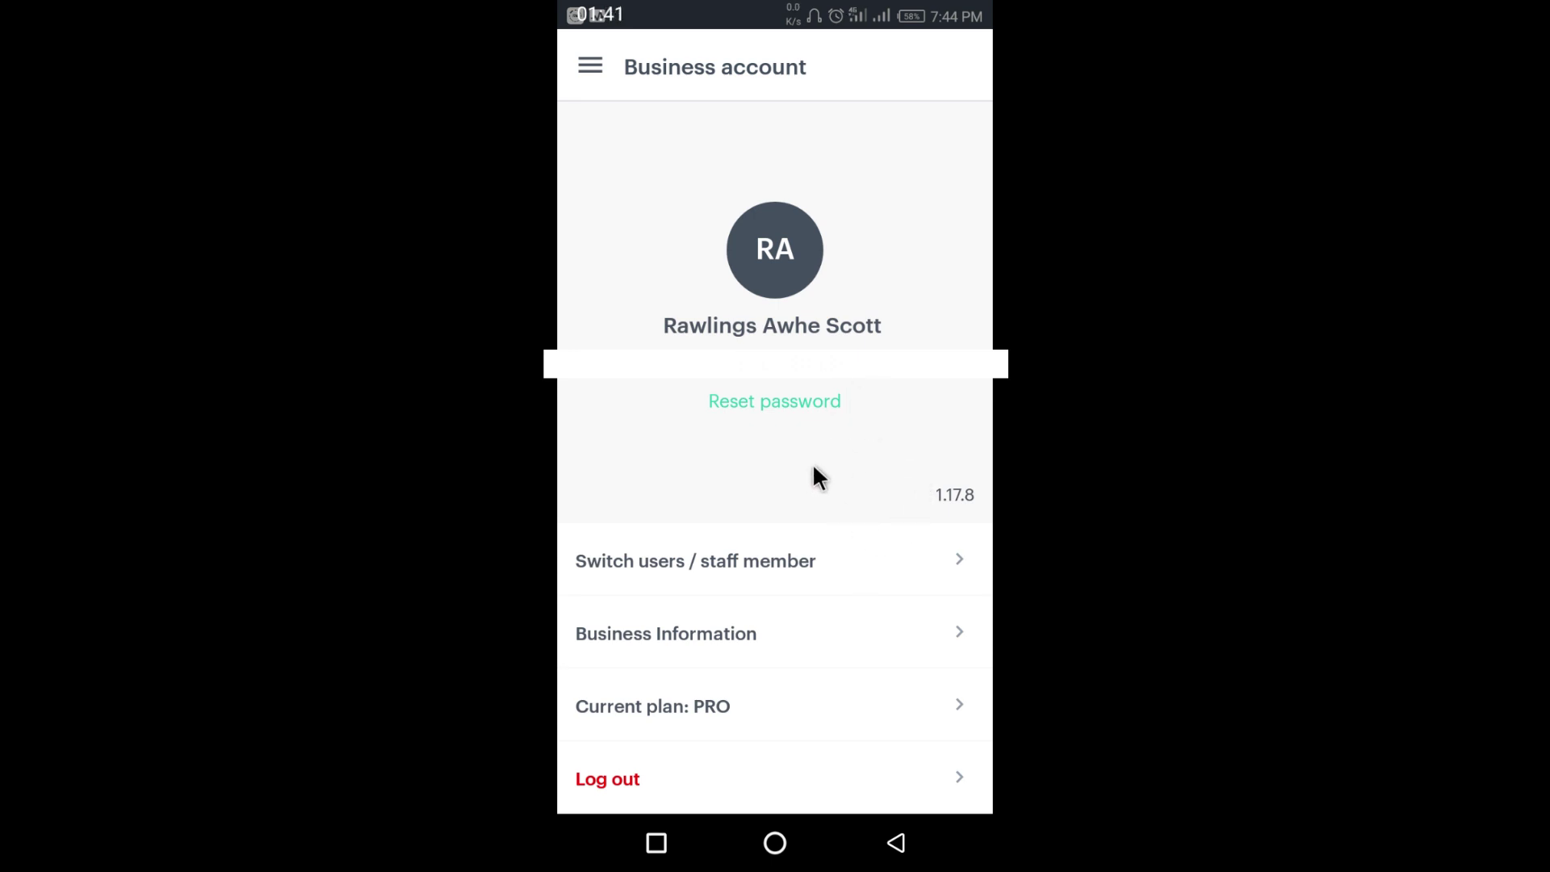
- Choose 'Switch users / staff member' to list the staff users
{"action": "left_click", "coordinate": [772, 561]}
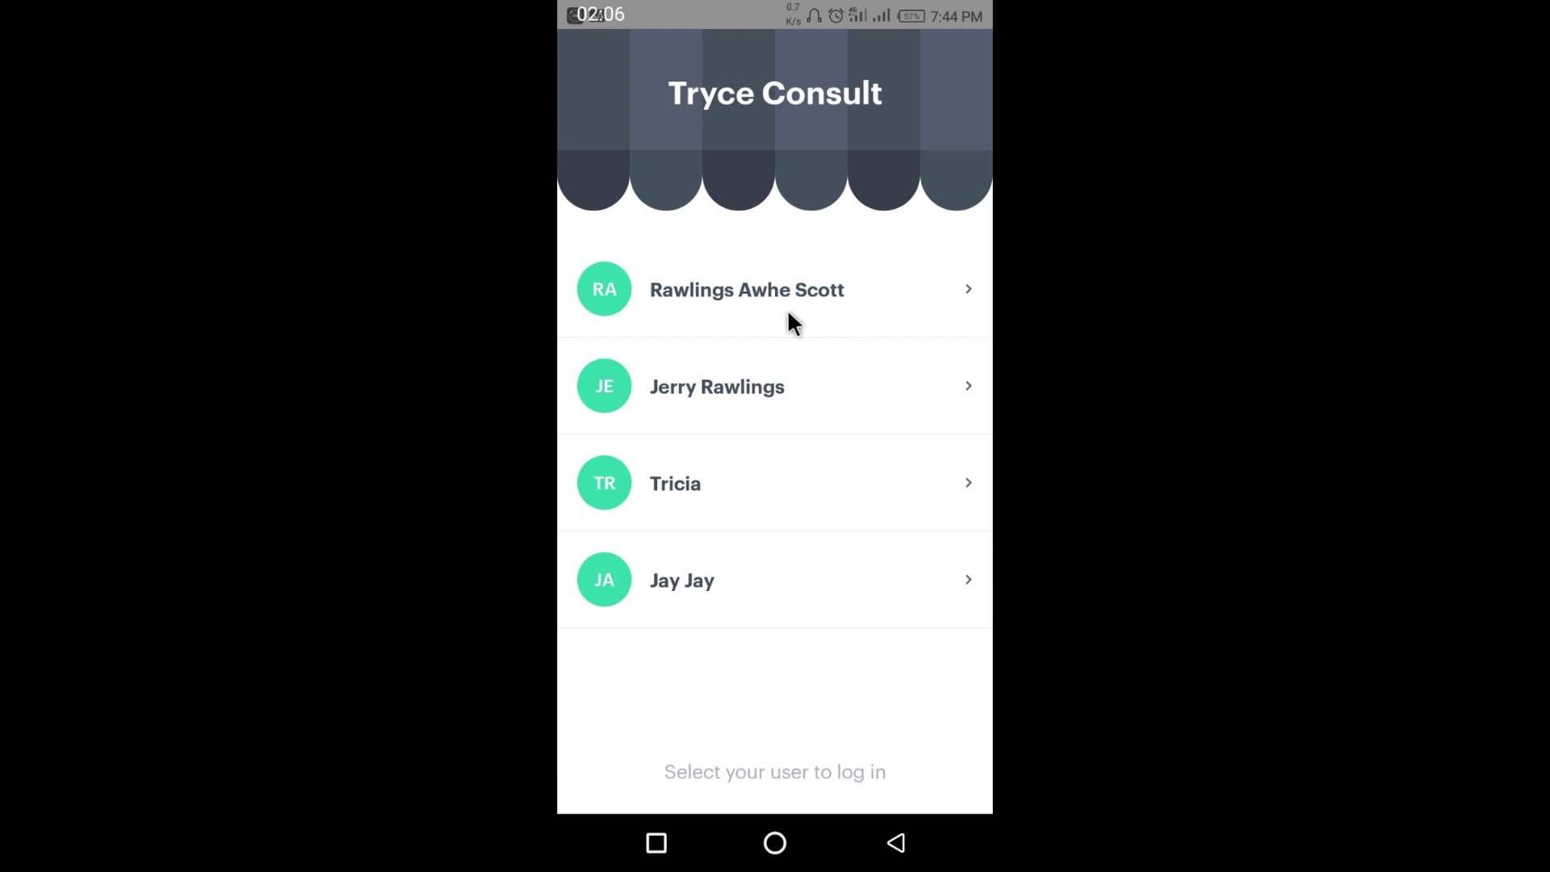
{"action": "left_click", "coordinate": [762, 387]}
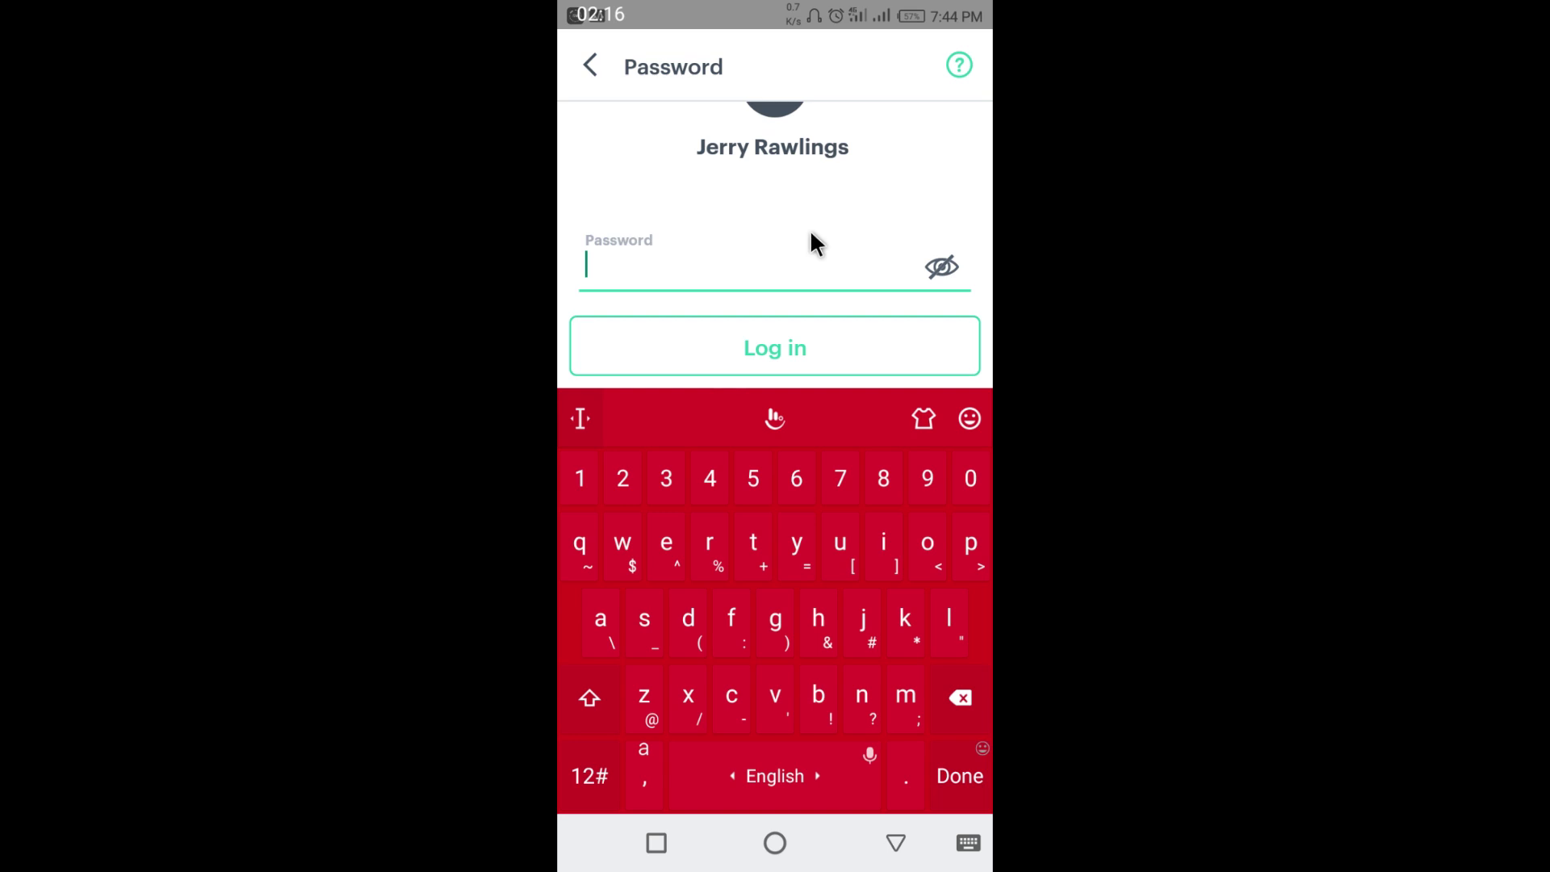
{"action": "left_click", "coordinate": [590, 68]}
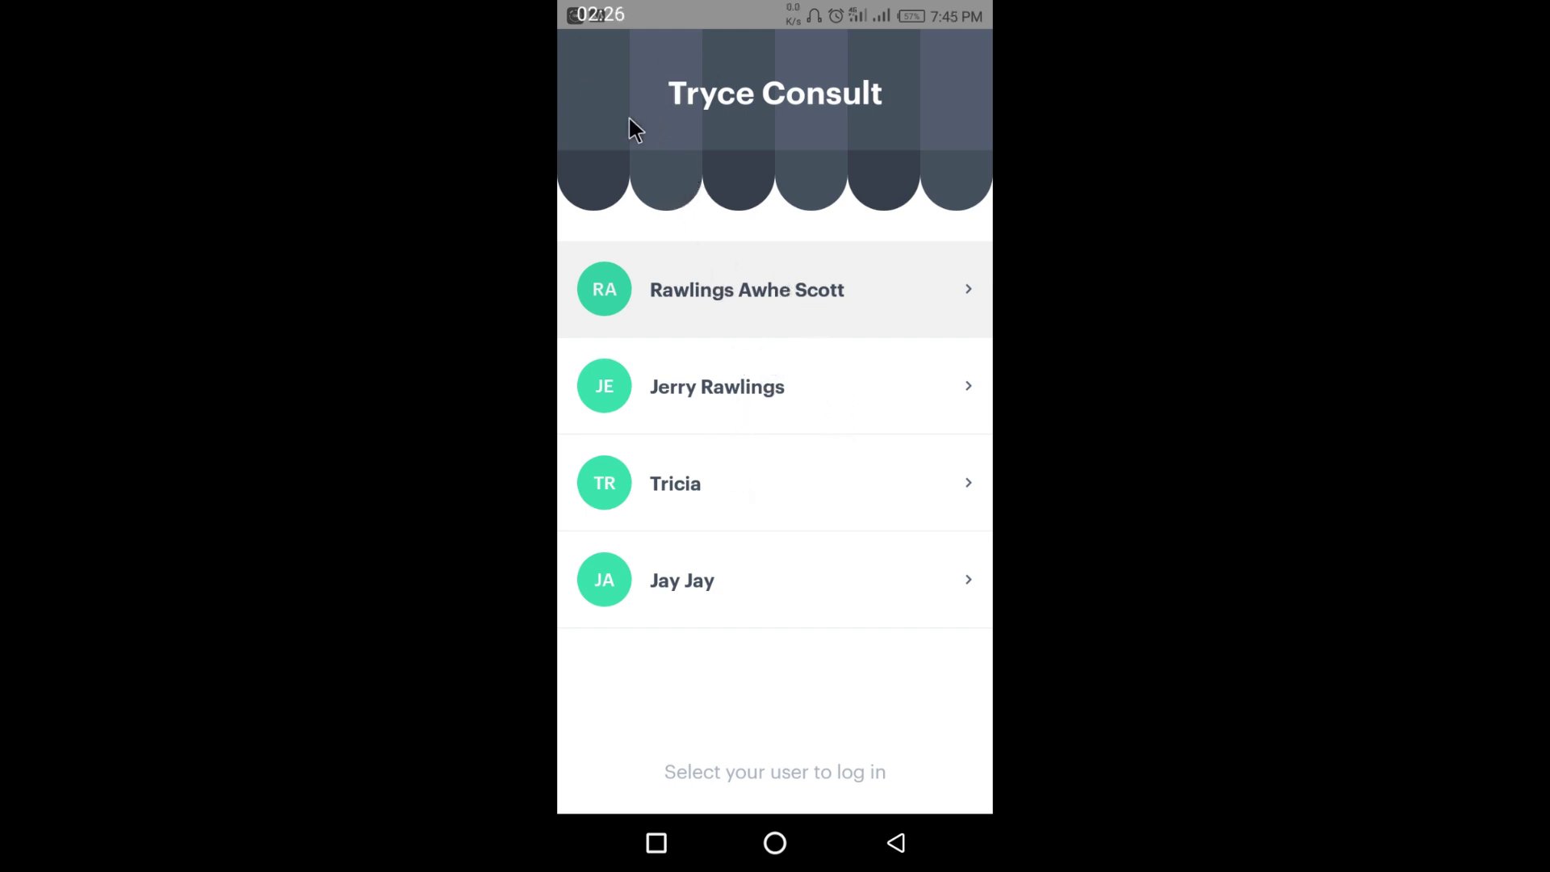
{"action": "left_click", "coordinate": [774, 299]}
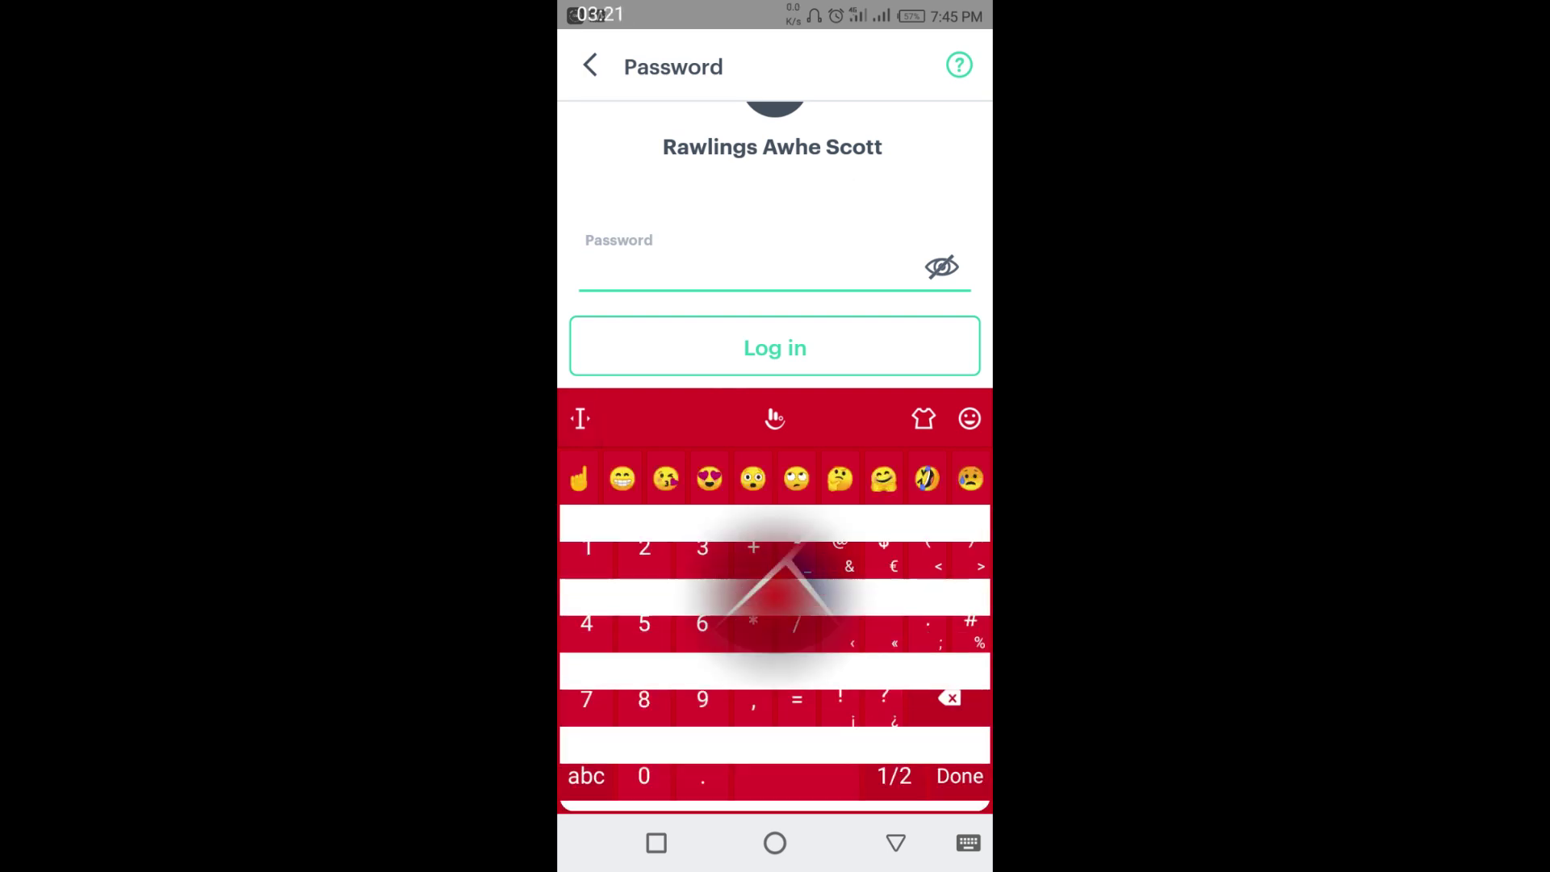
- Log in as the owner with the account password and open the navigation drawer
{"action": "type", "text": "12"}
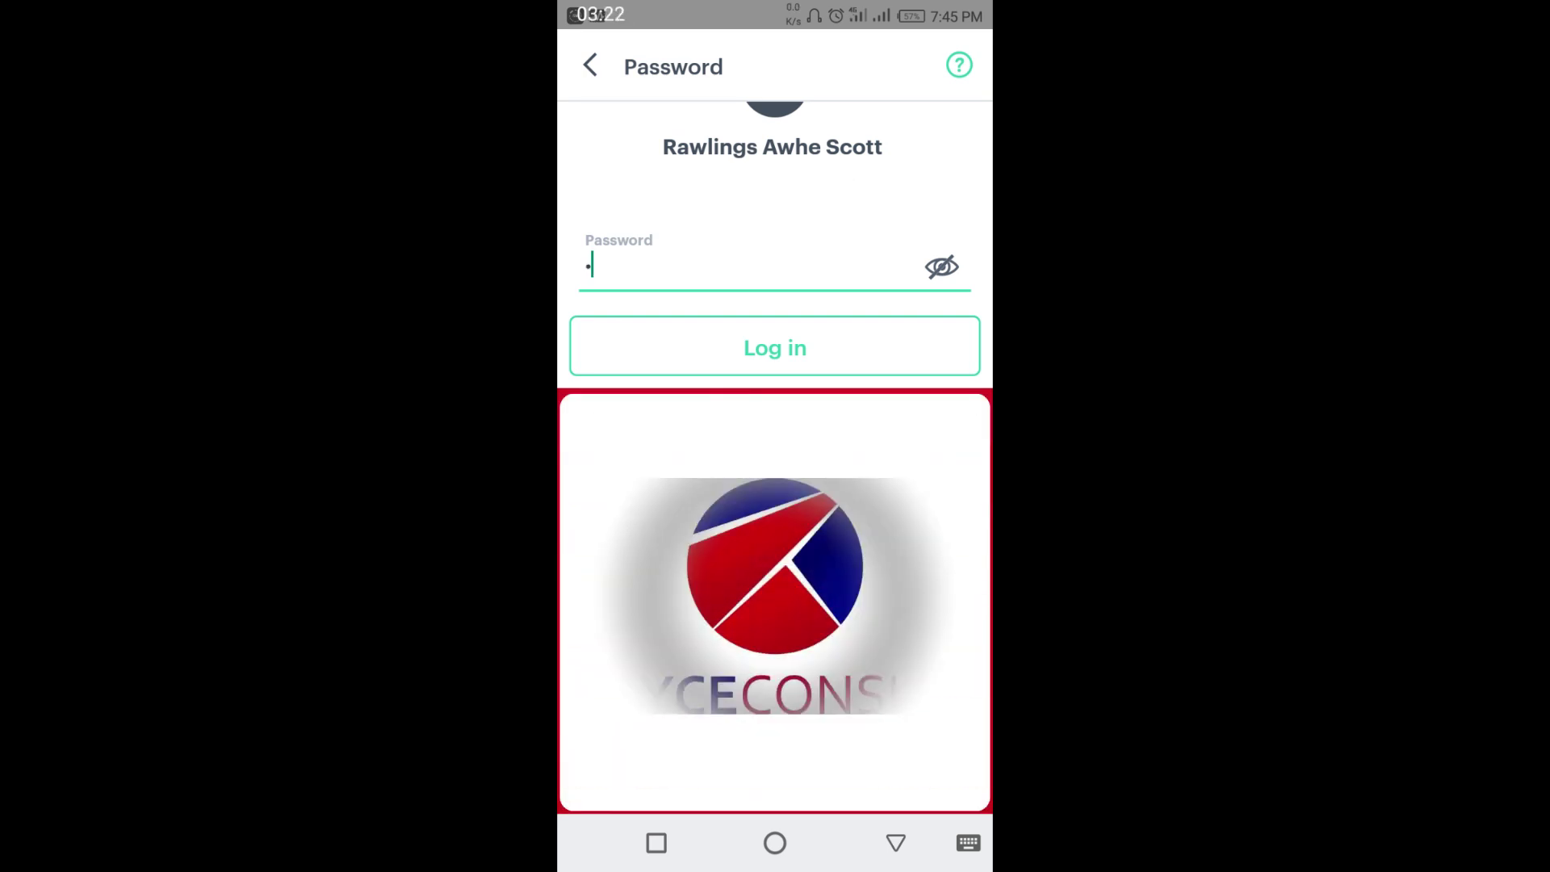
{"action": "type", "text": "3456"}
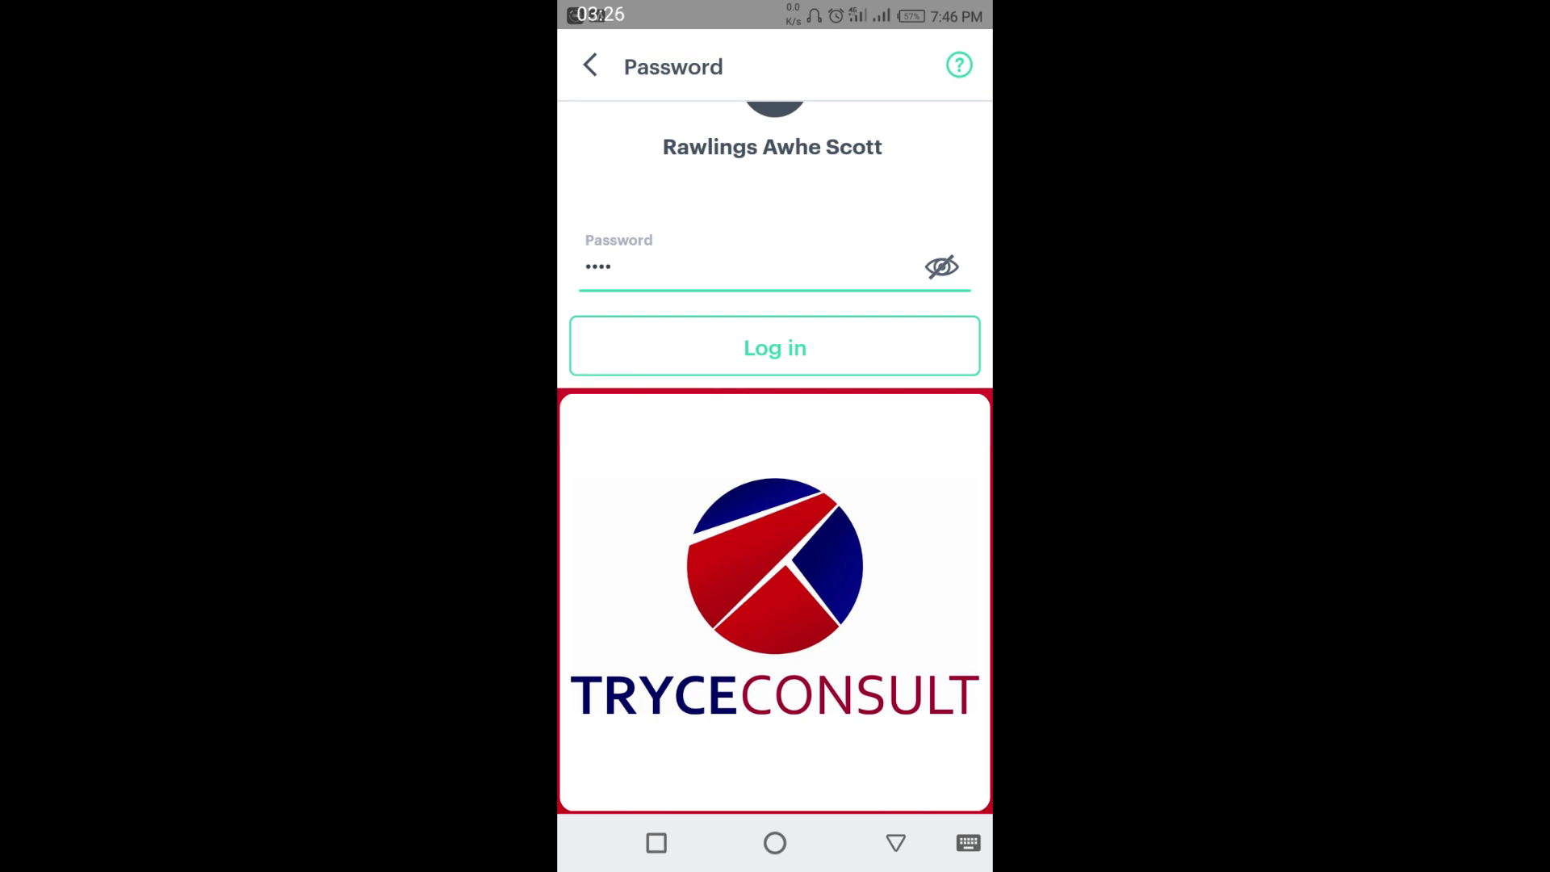
{"action": "type", "text": "78"}
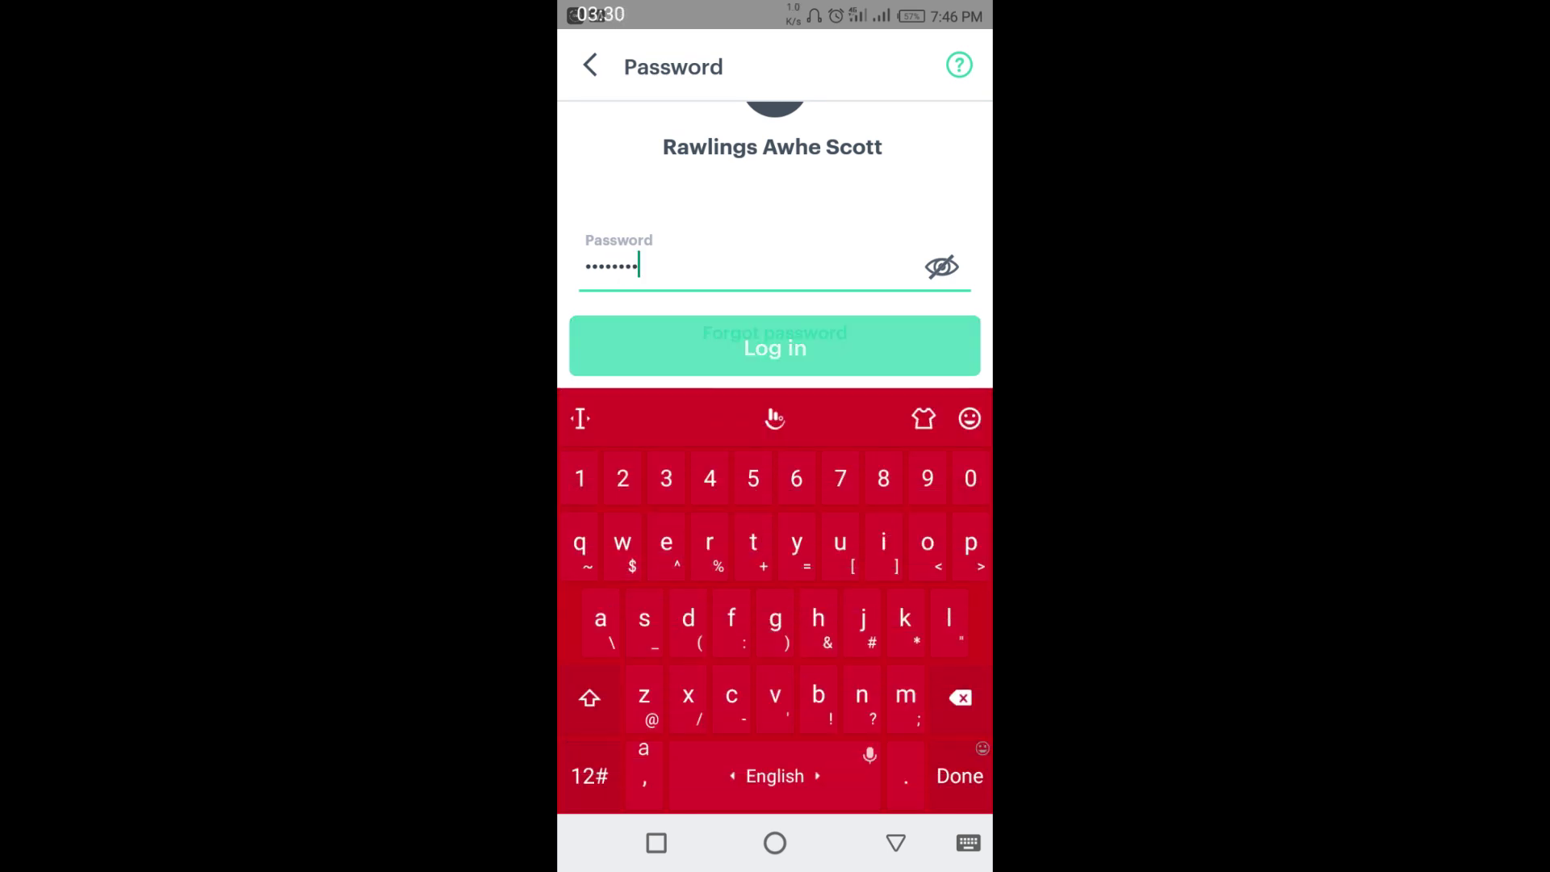
{"action": "left_click", "coordinate": [717, 348]}
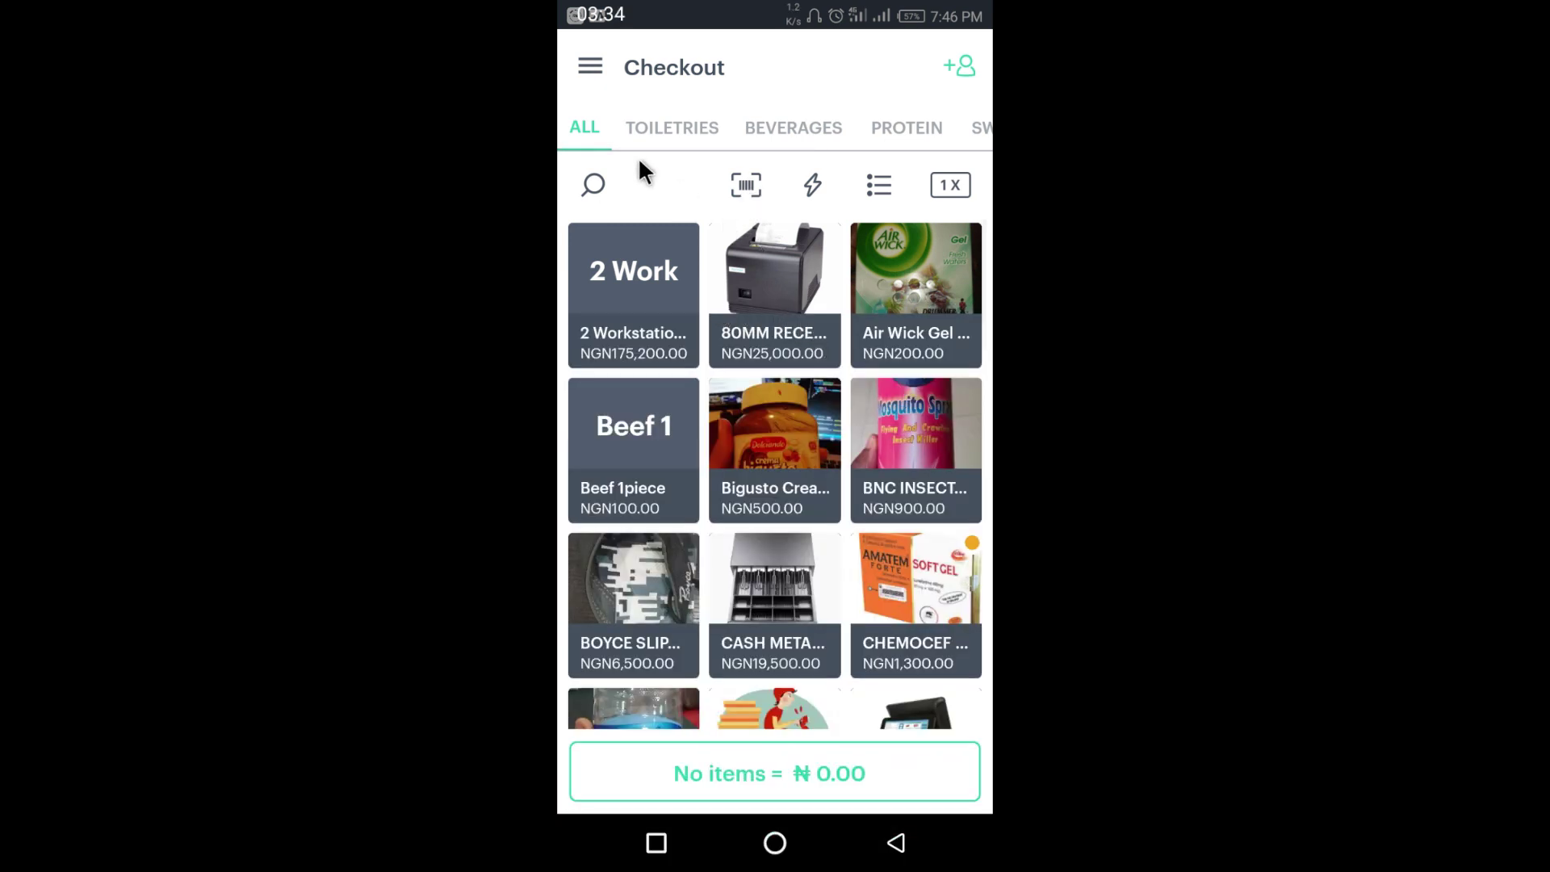
{"action": "left_click", "coordinate": [591, 69]}
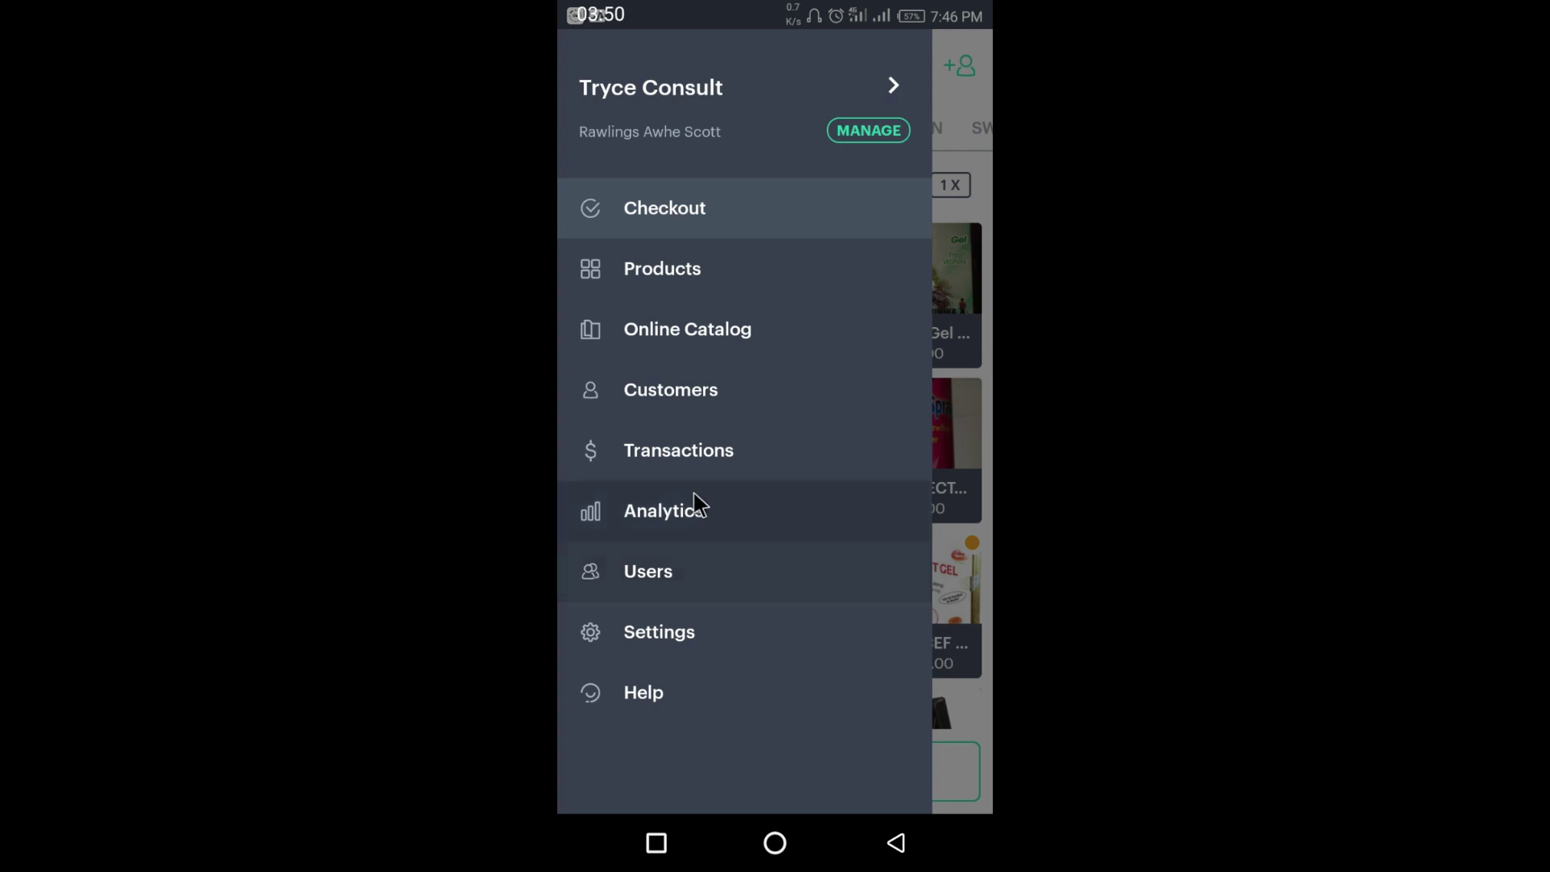
- Open Business Information from the business account and scroll down to Receipt and Online catalog
{"action": "left_click", "coordinate": [722, 92]}
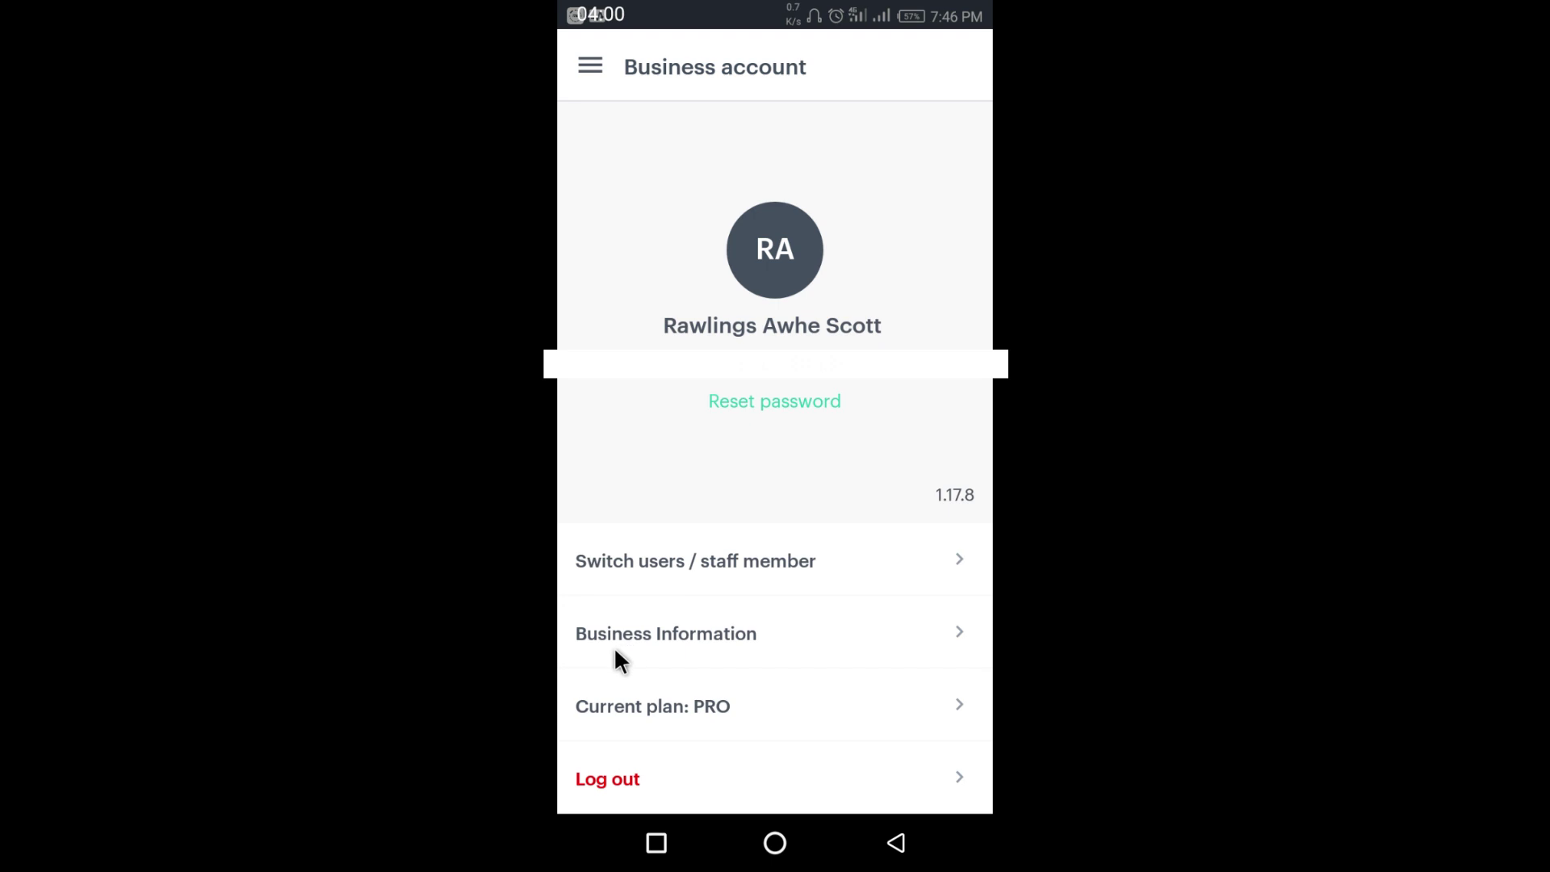
{"action": "left_click", "coordinate": [682, 636]}
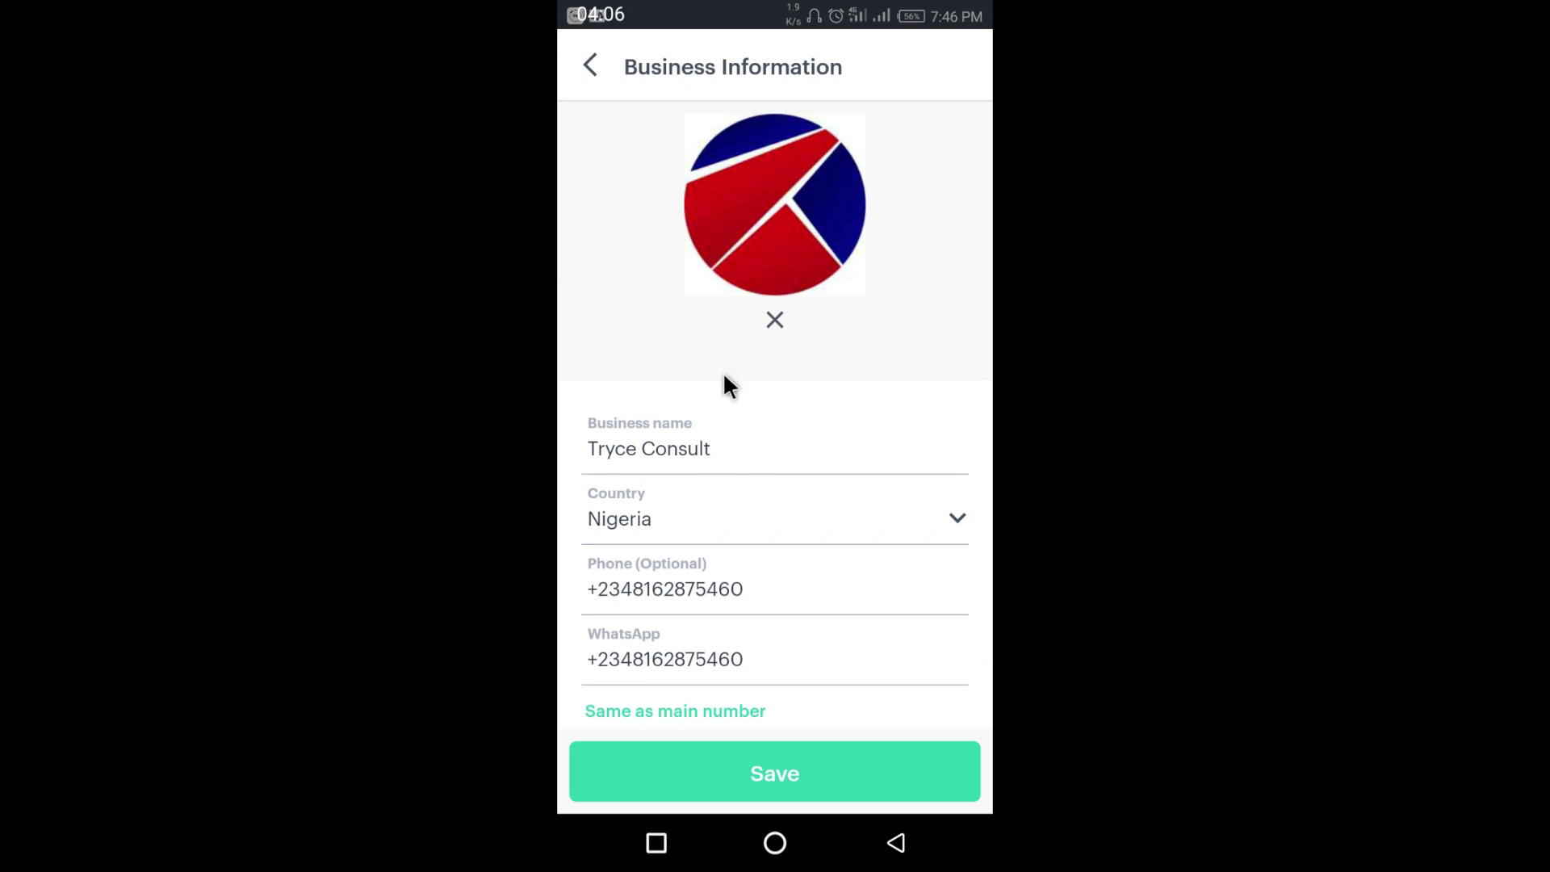
{"action": "left_click", "coordinate": [715, 449]}
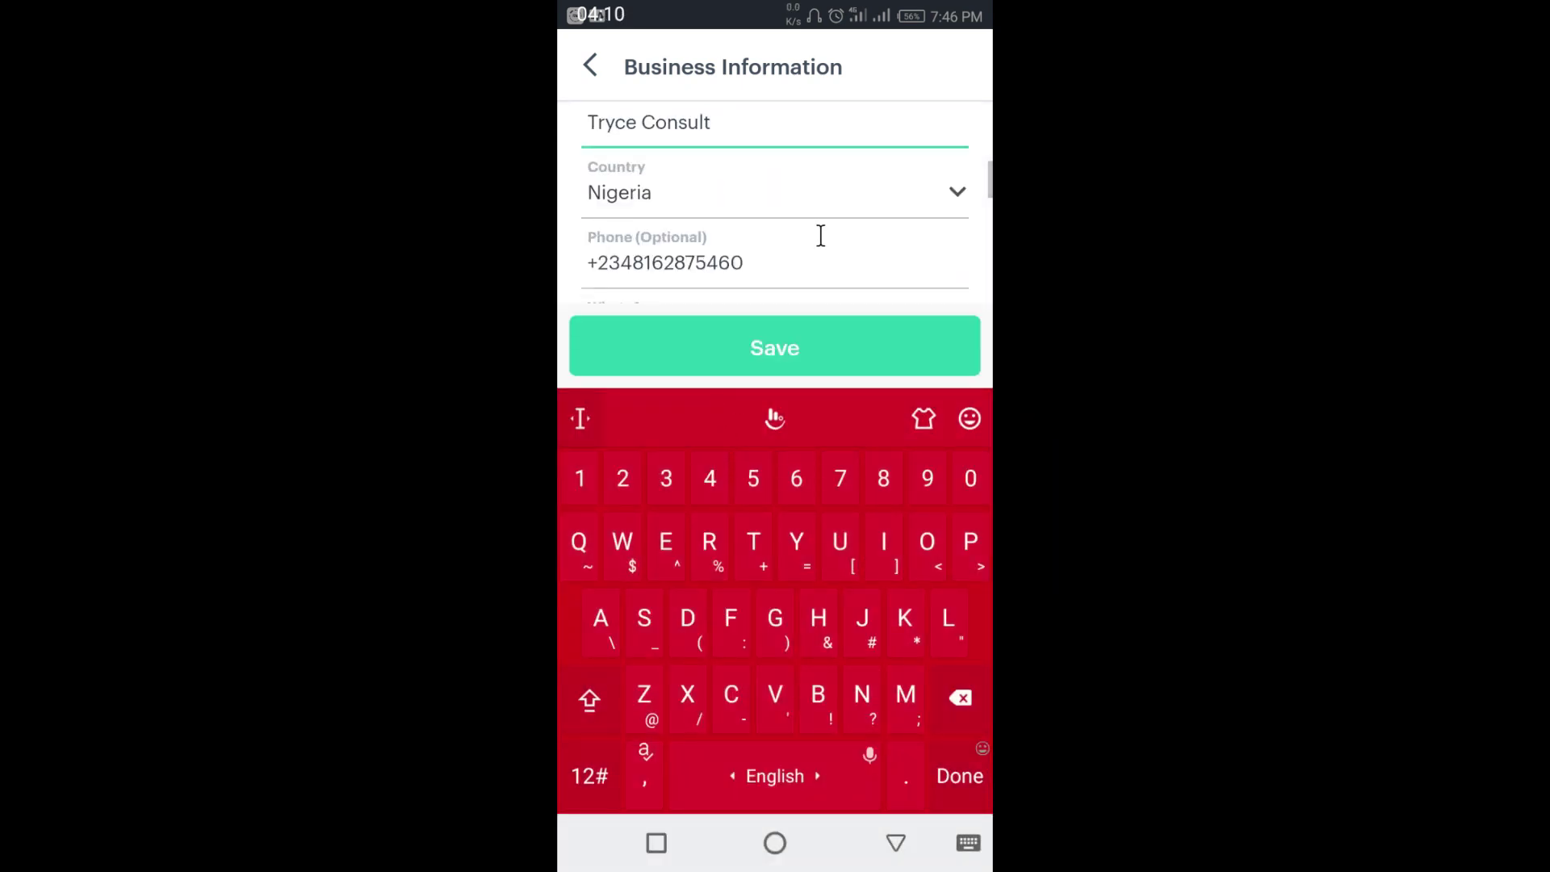
{"action": "scroll", "coordinate": [784, 212], "scroll_direction": "down", "scroll_amount": 1}
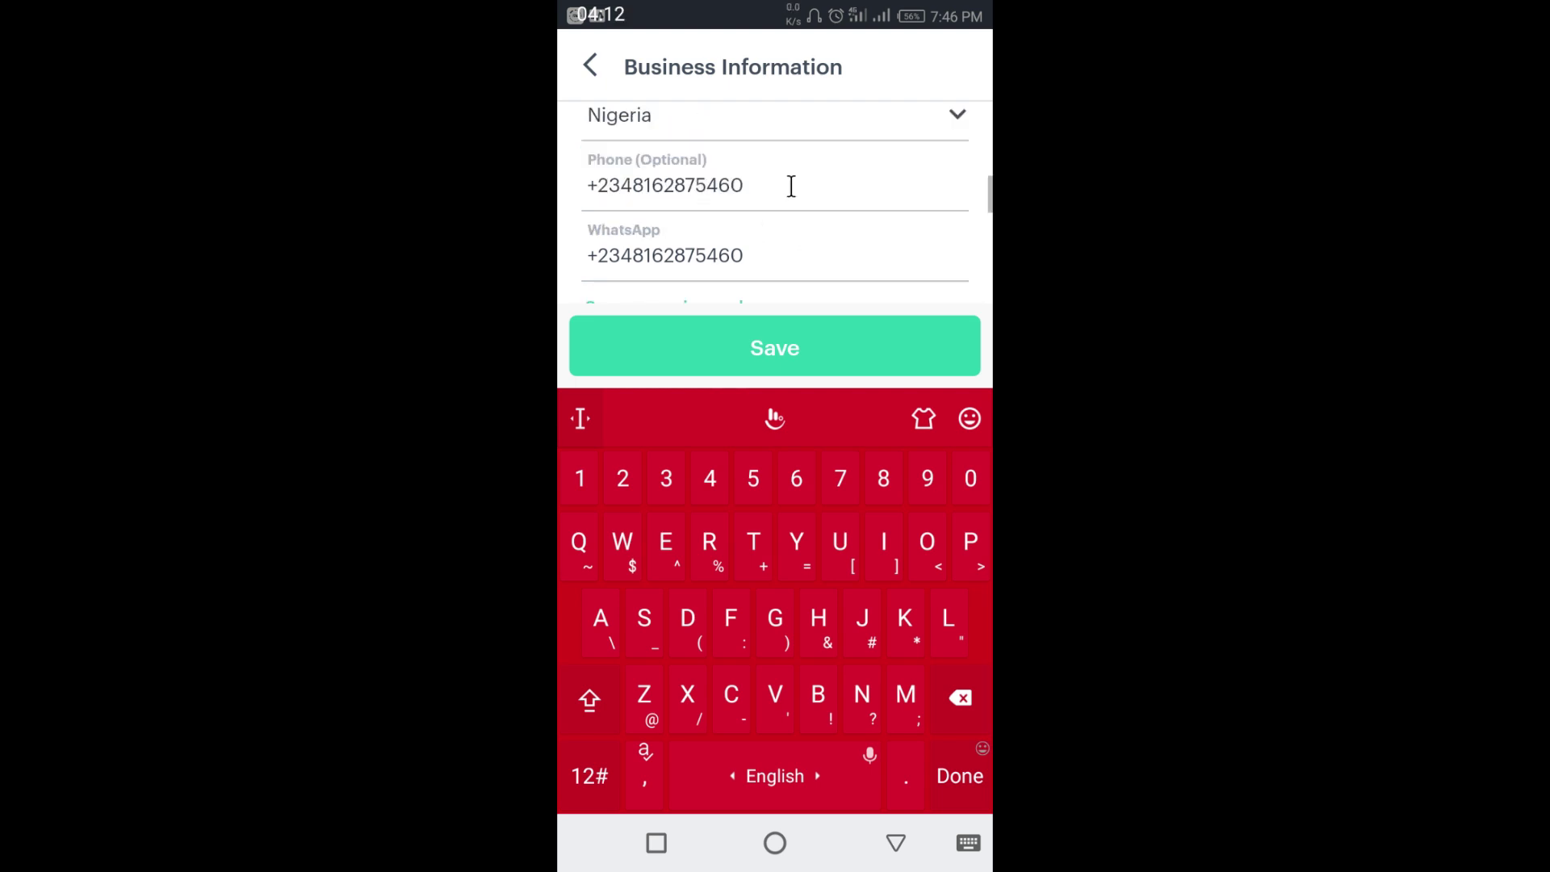
{"action": "scroll", "coordinate": [789, 187], "scroll_direction": "down", "scroll_amount": 1}
{"action": "scroll", "coordinate": [852, 191], "scroll_direction": "down", "scroll_amount": 2}
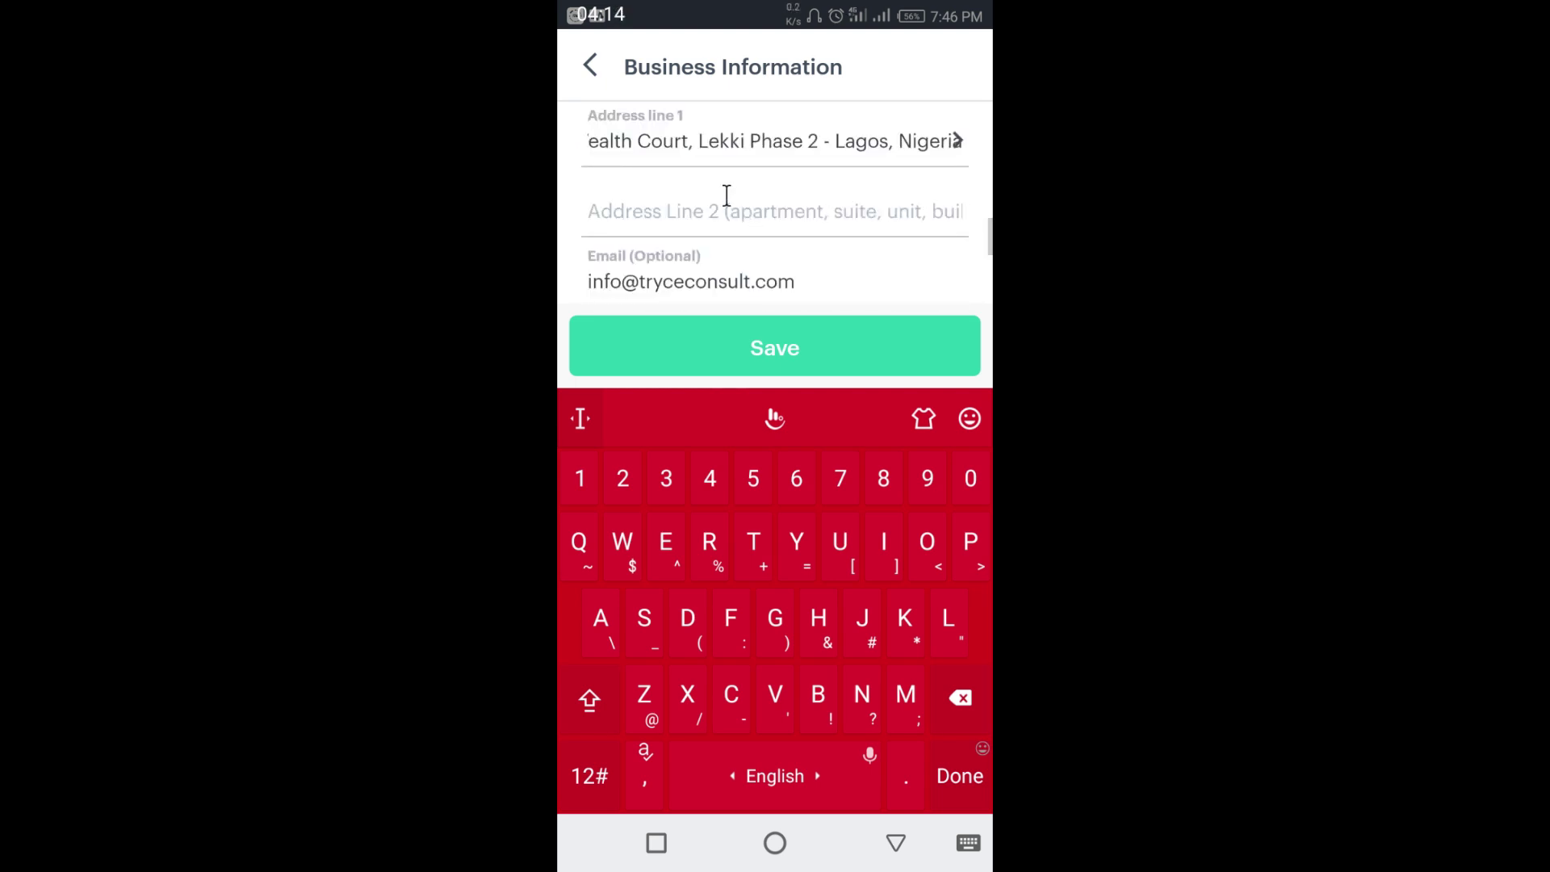
{"action": "scroll", "coordinate": [846, 202], "scroll_direction": "down", "scroll_amount": 1}
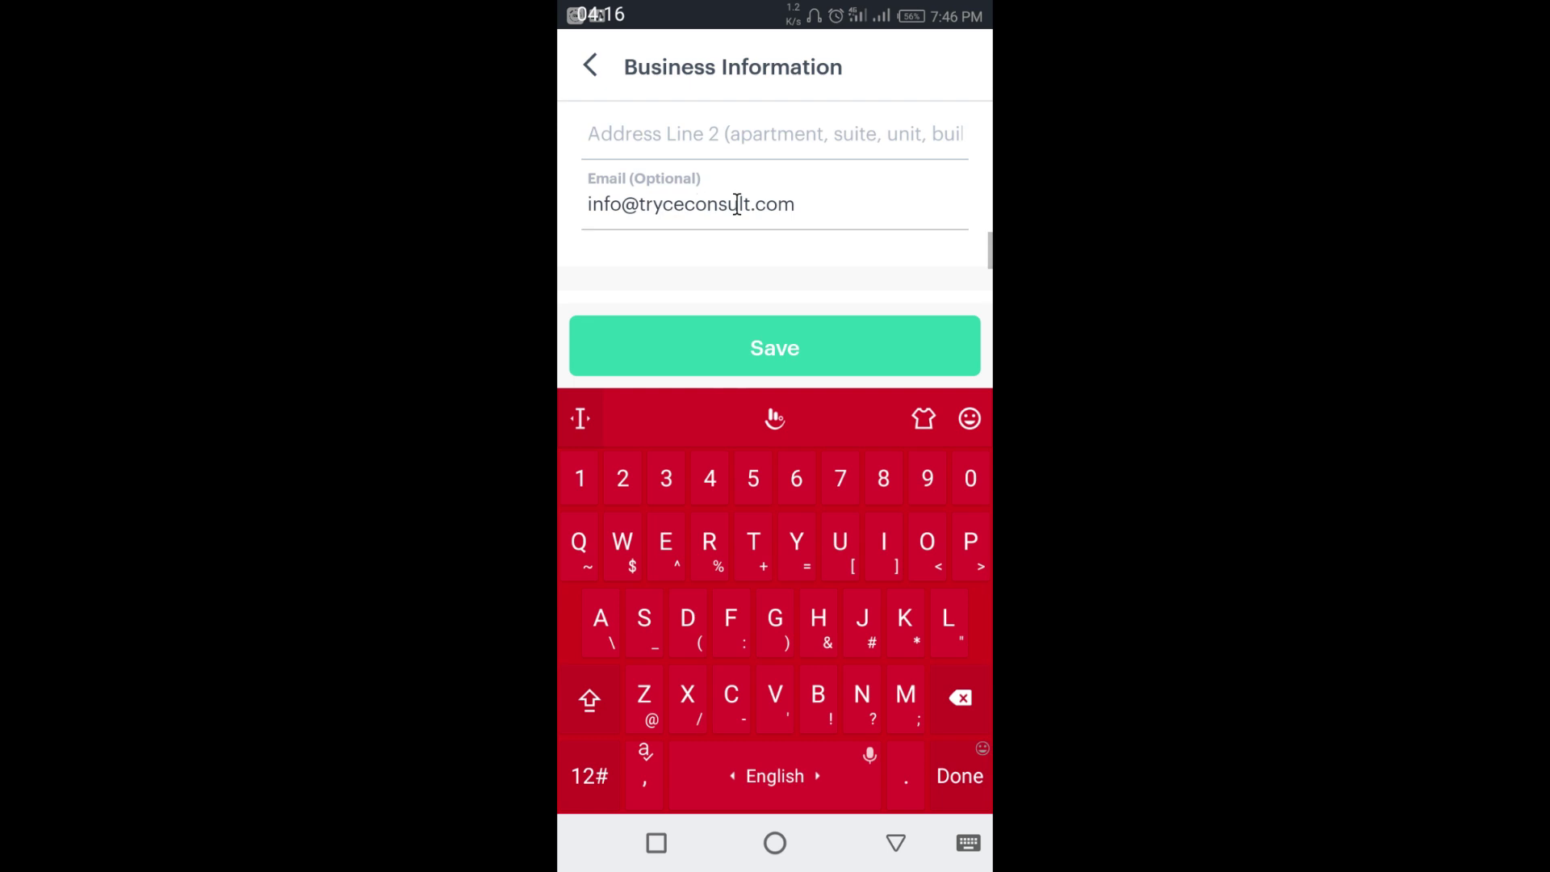
{"action": "scroll", "coordinate": [808, 203], "scroll_direction": "down", "scroll_amount": 2}
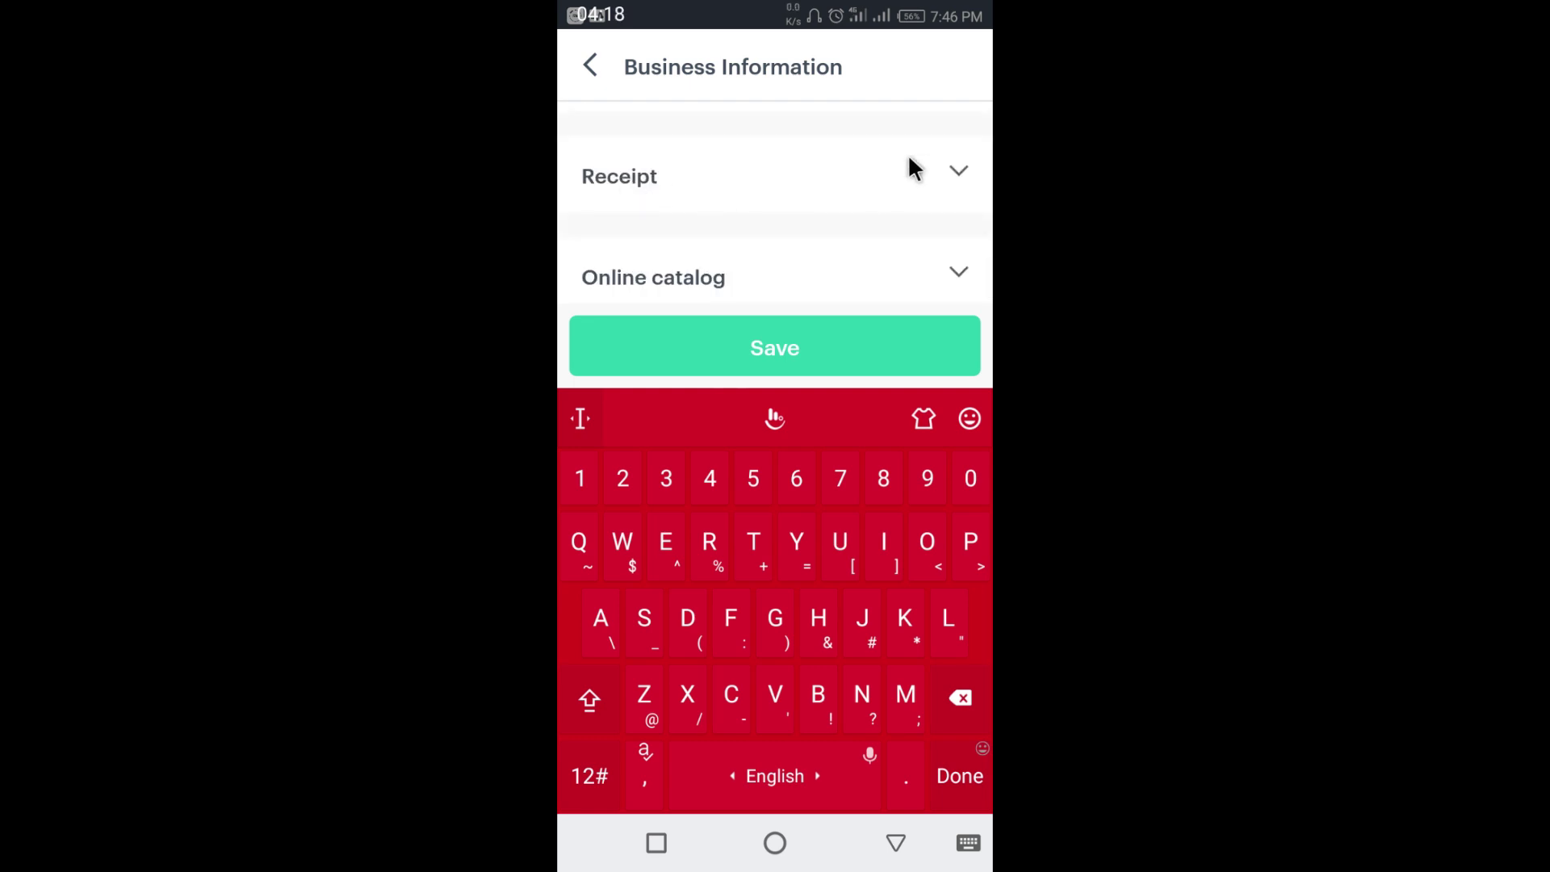
{"action": "left_click", "coordinate": [954, 162]}
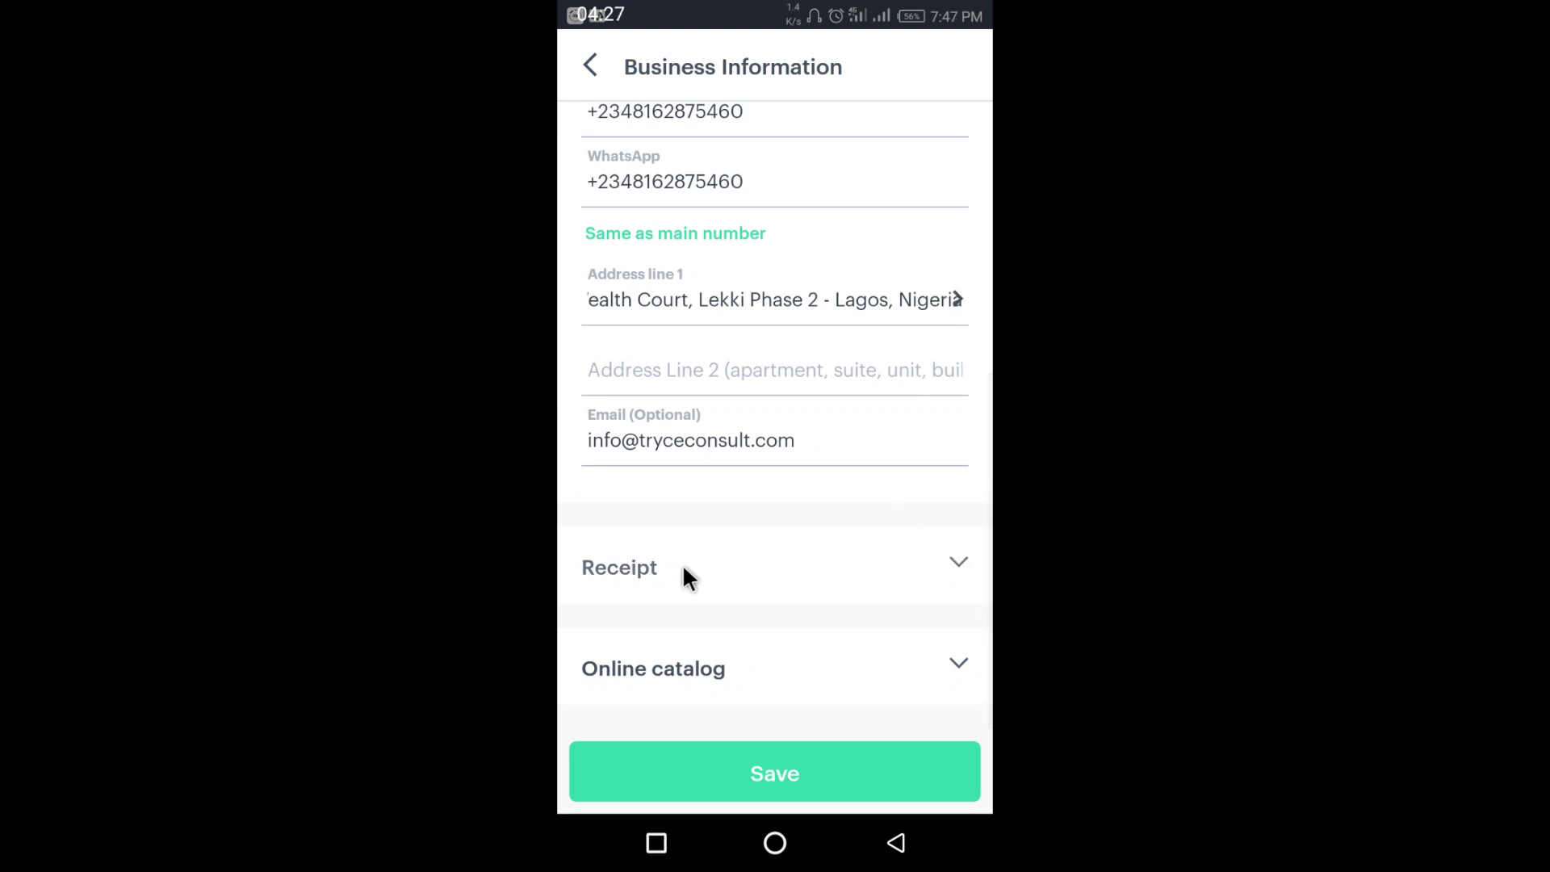
- Expand the Receipt settings, open the Header help and preview the sample receipt
{"action": "left_click", "coordinate": [682, 564]}
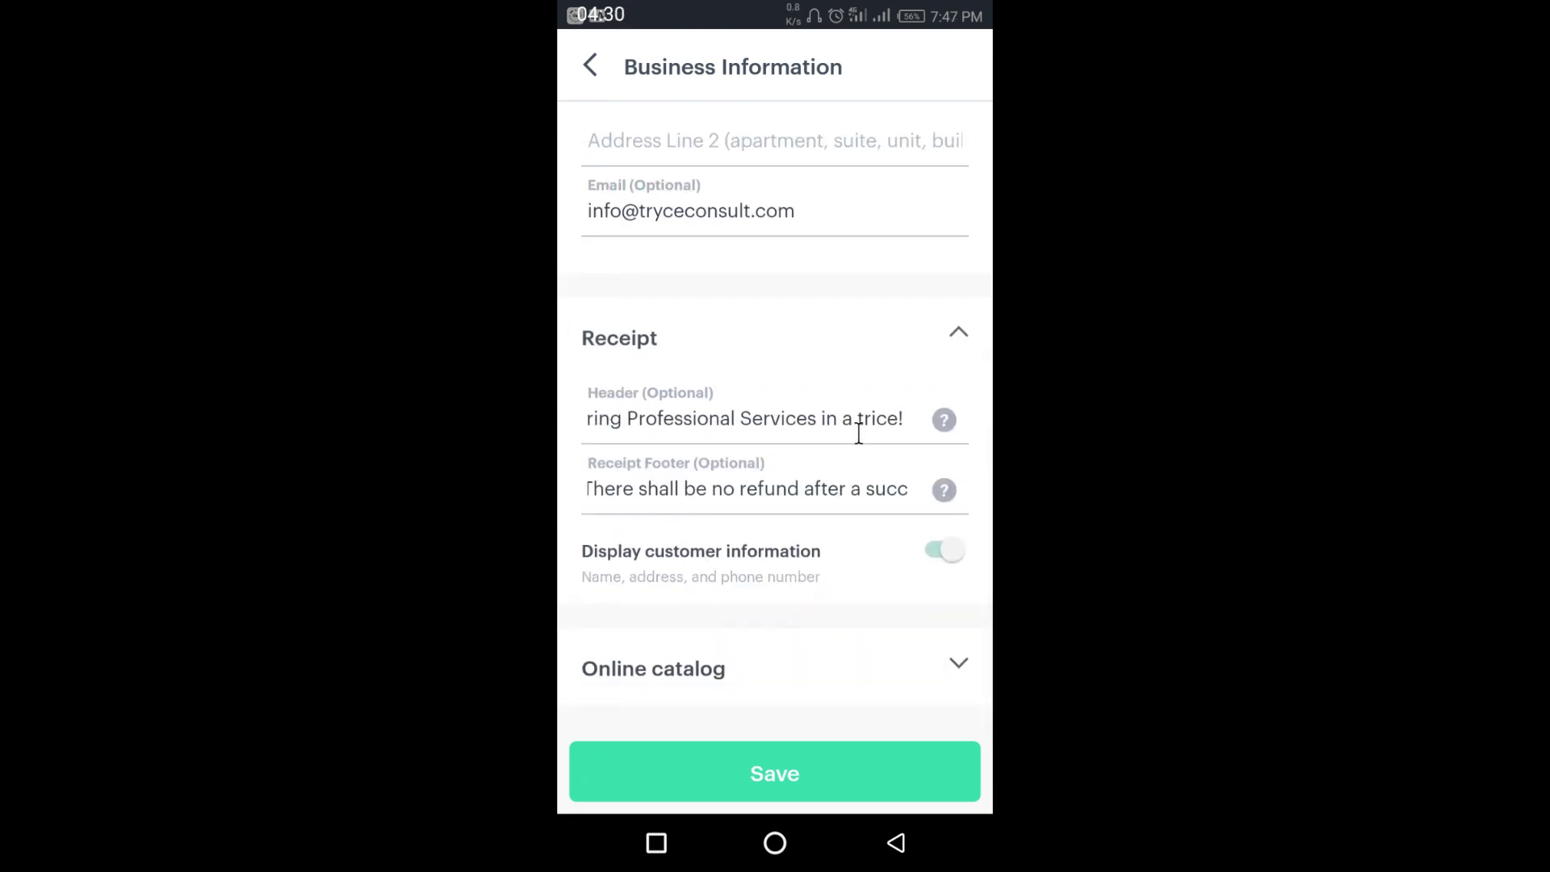
{"action": "scroll", "coordinate": [941, 419], "scroll_direction": "down", "scroll_amount": 1}
{"action": "scroll", "coordinate": [940, 426], "scroll_direction": "down", "scroll_amount": 1}
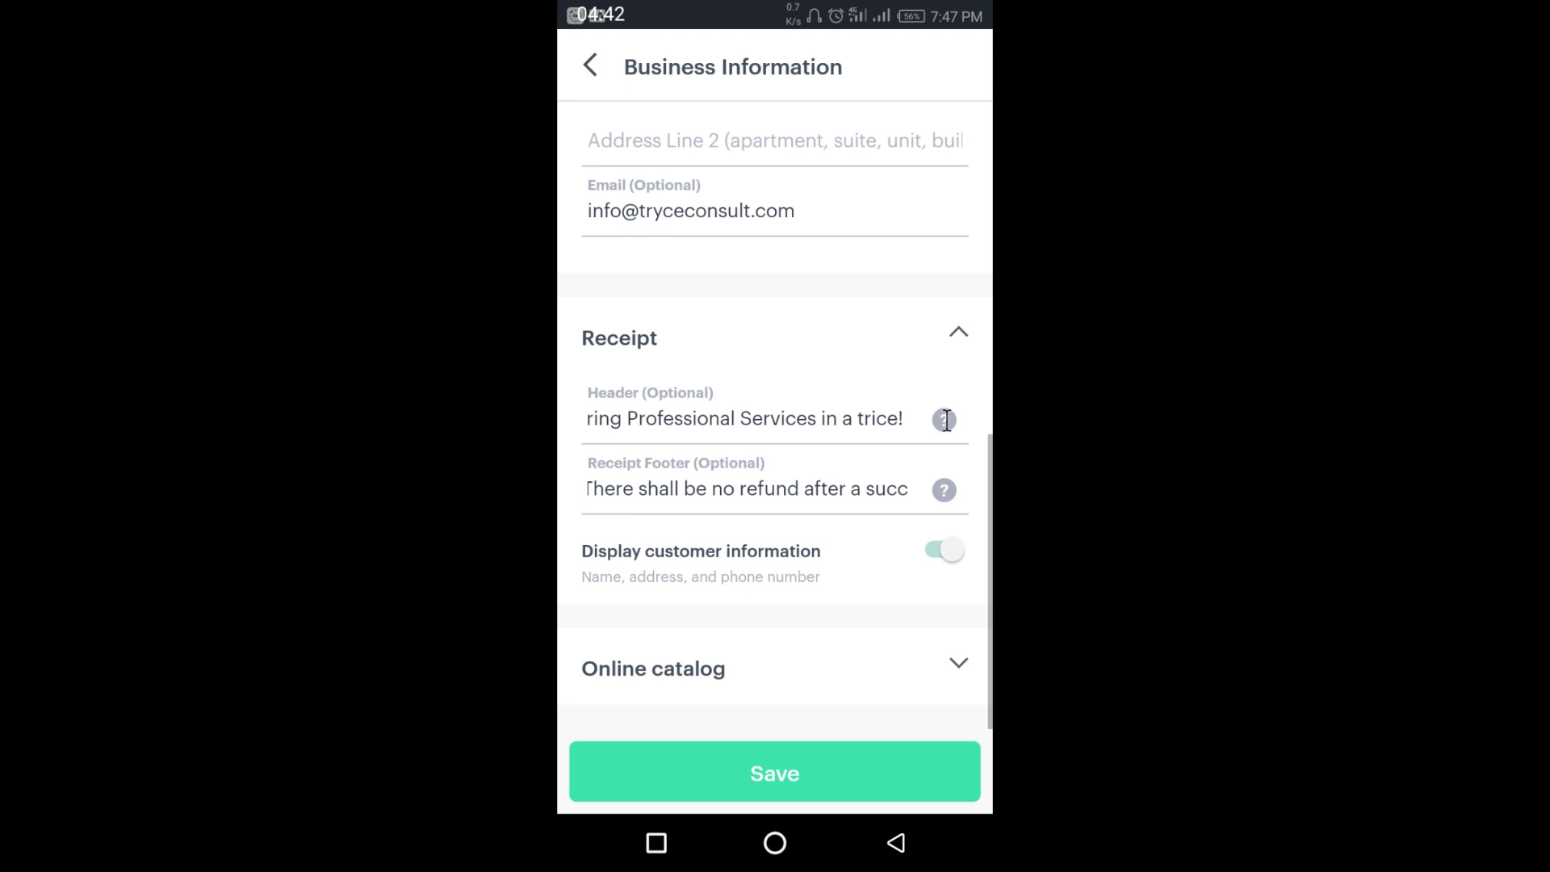
{"action": "left_click", "coordinate": [944, 420]}
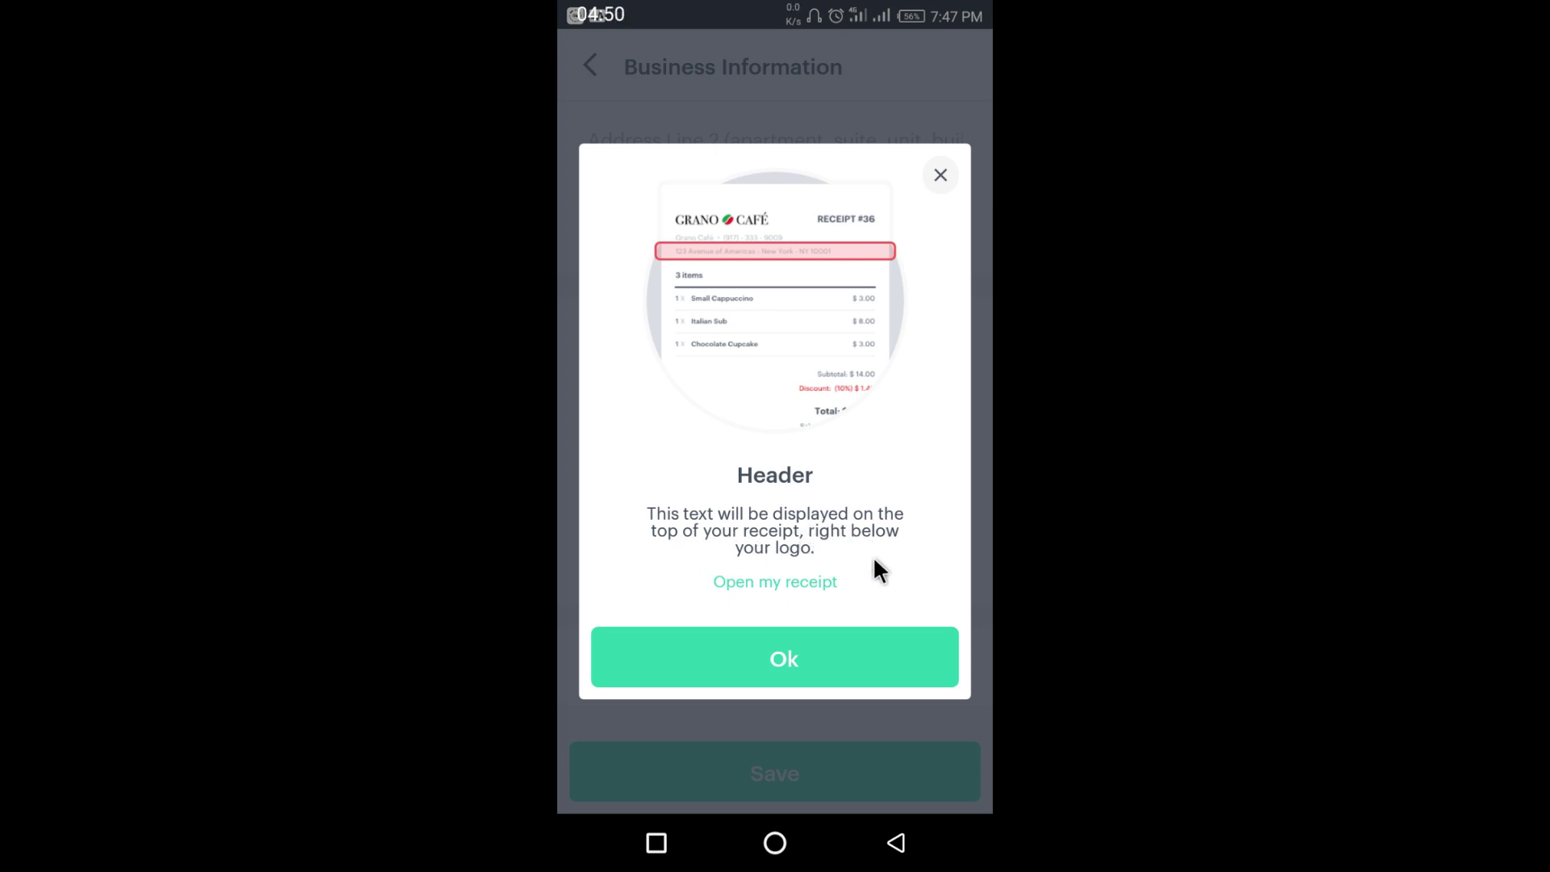
{"action": "left_click", "coordinate": [798, 588]}
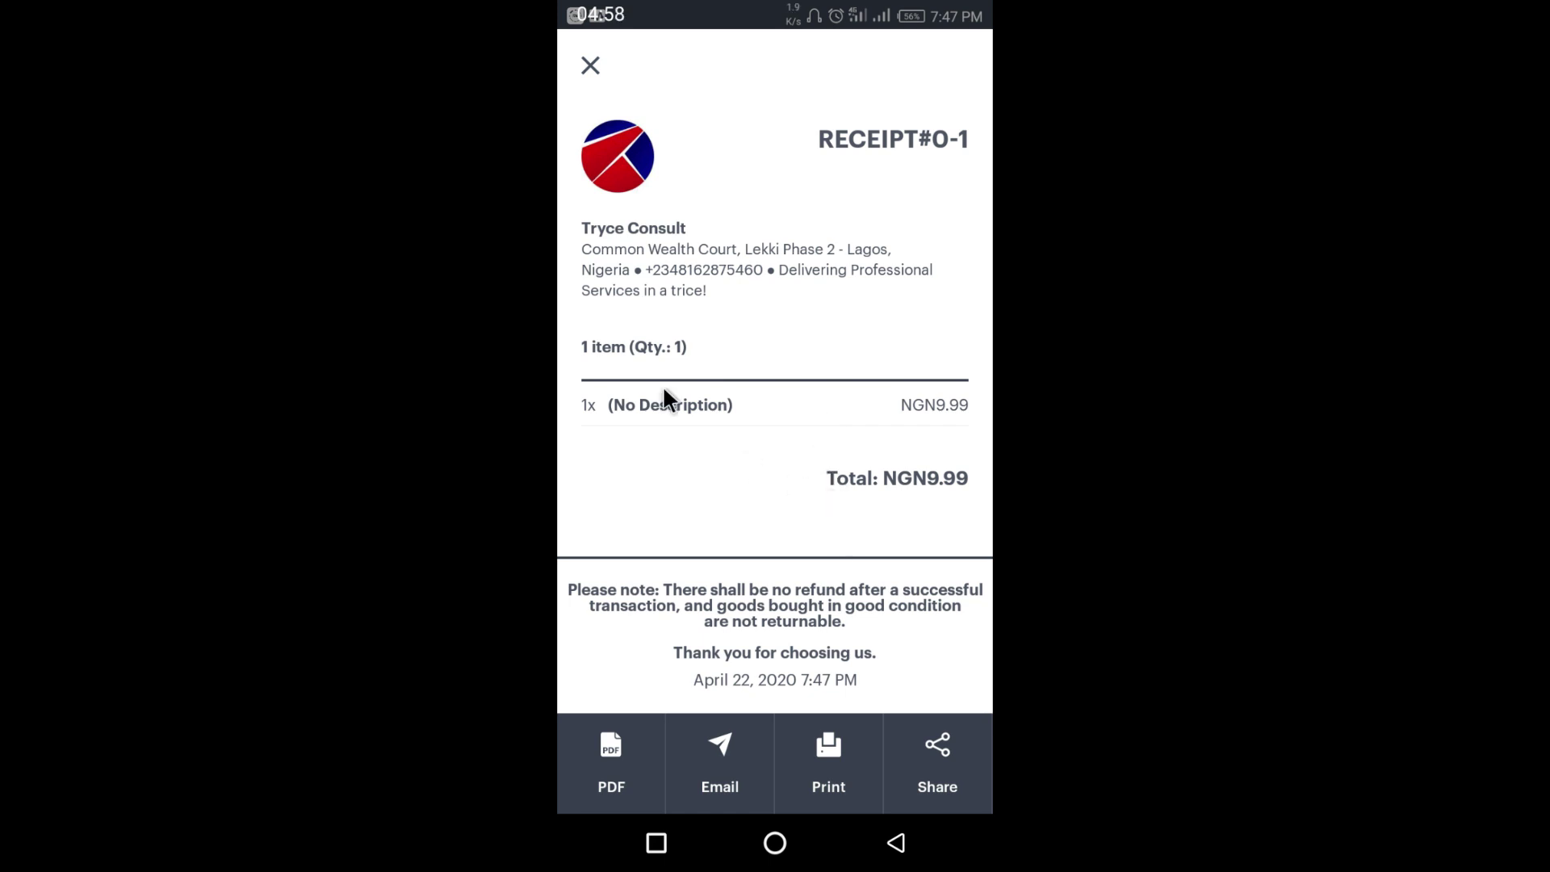
- Scroll through receipt RECEIPT#0-1 to review its header and footer wording, then close the preview
{"action": "scroll", "coordinate": [967, 143], "scroll_direction": "down", "scroll_amount": 1}
{"action": "scroll", "coordinate": [979, 420], "scroll_direction": "down", "scroll_amount": 1}
{"action": "left_click", "coordinate": [590, 65]}
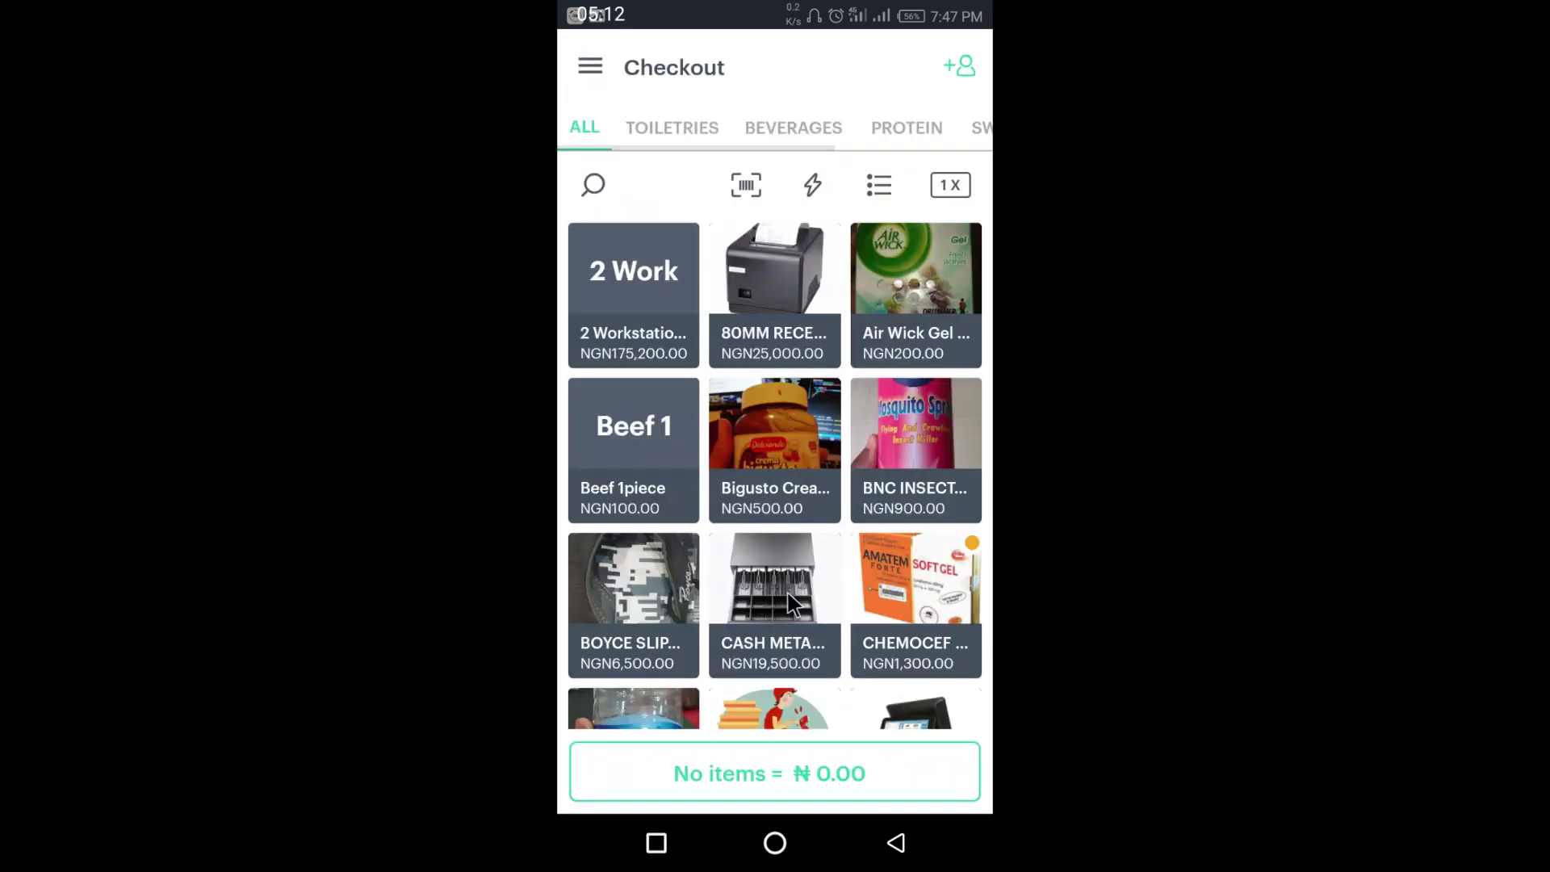
{"action": "left_click", "coordinate": [589, 60]}
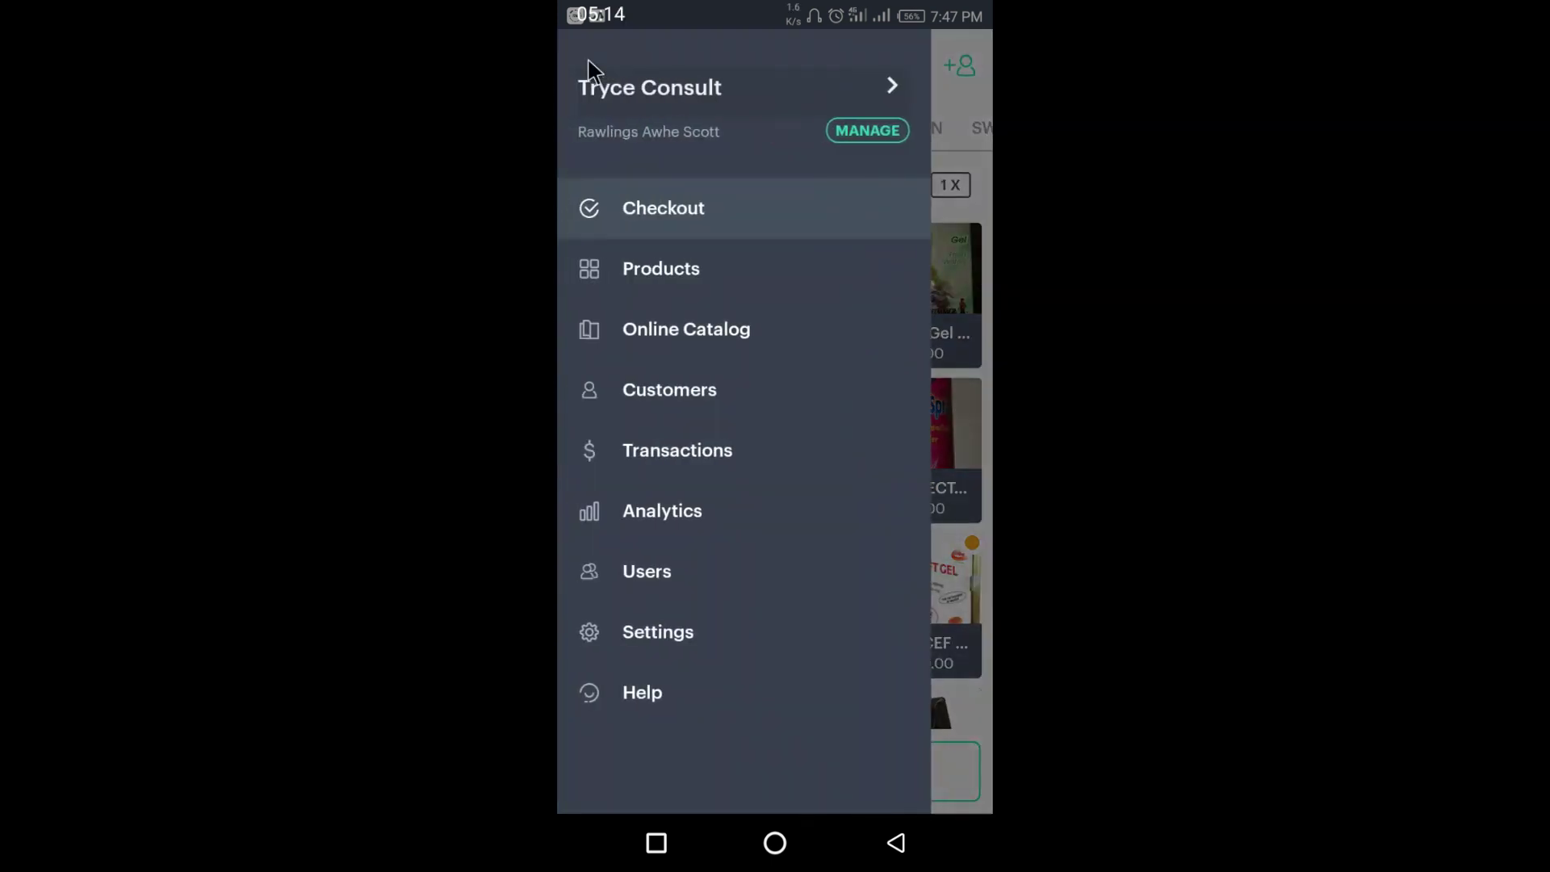
{"action": "left_click", "coordinate": [671, 86]}
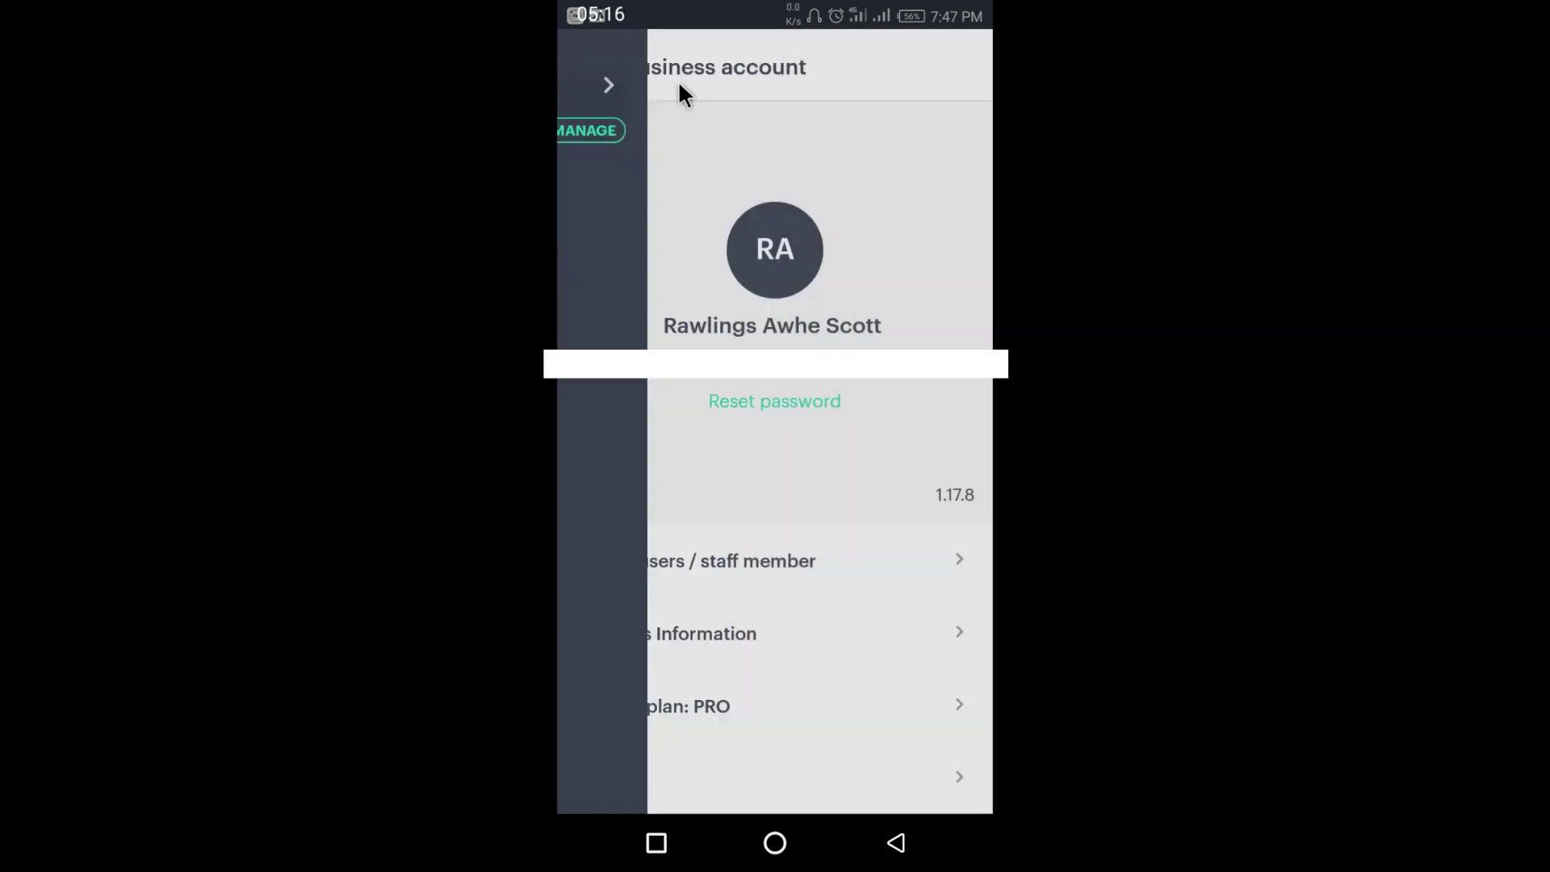
{"action": "left_click", "coordinate": [739, 637]}
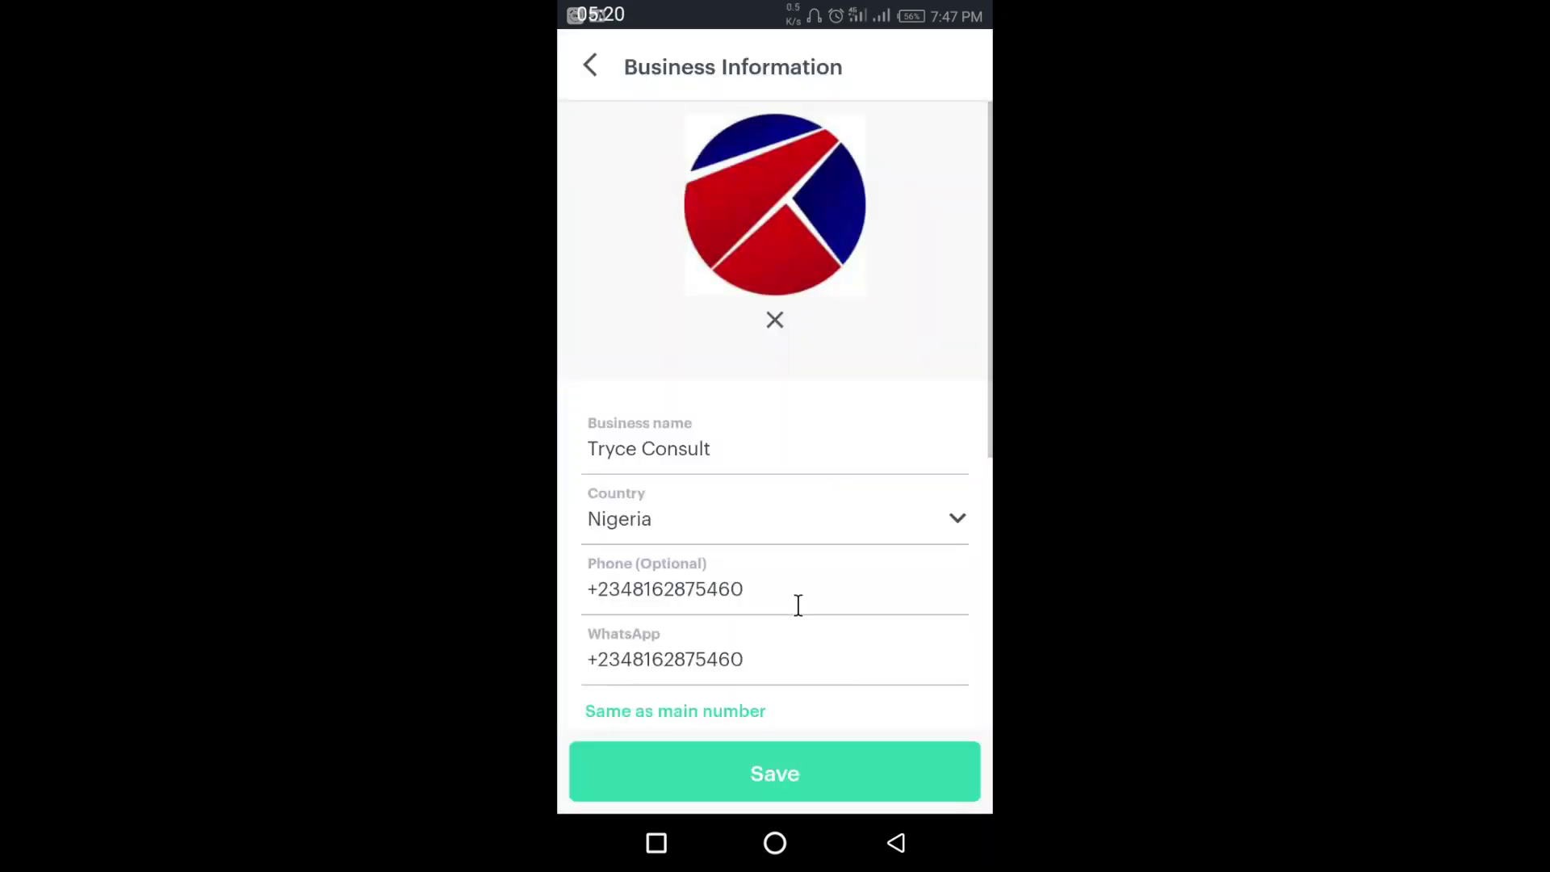
{"action": "scroll", "coordinate": [832, 666], "scroll_direction": "down", "scroll_amount": 5}
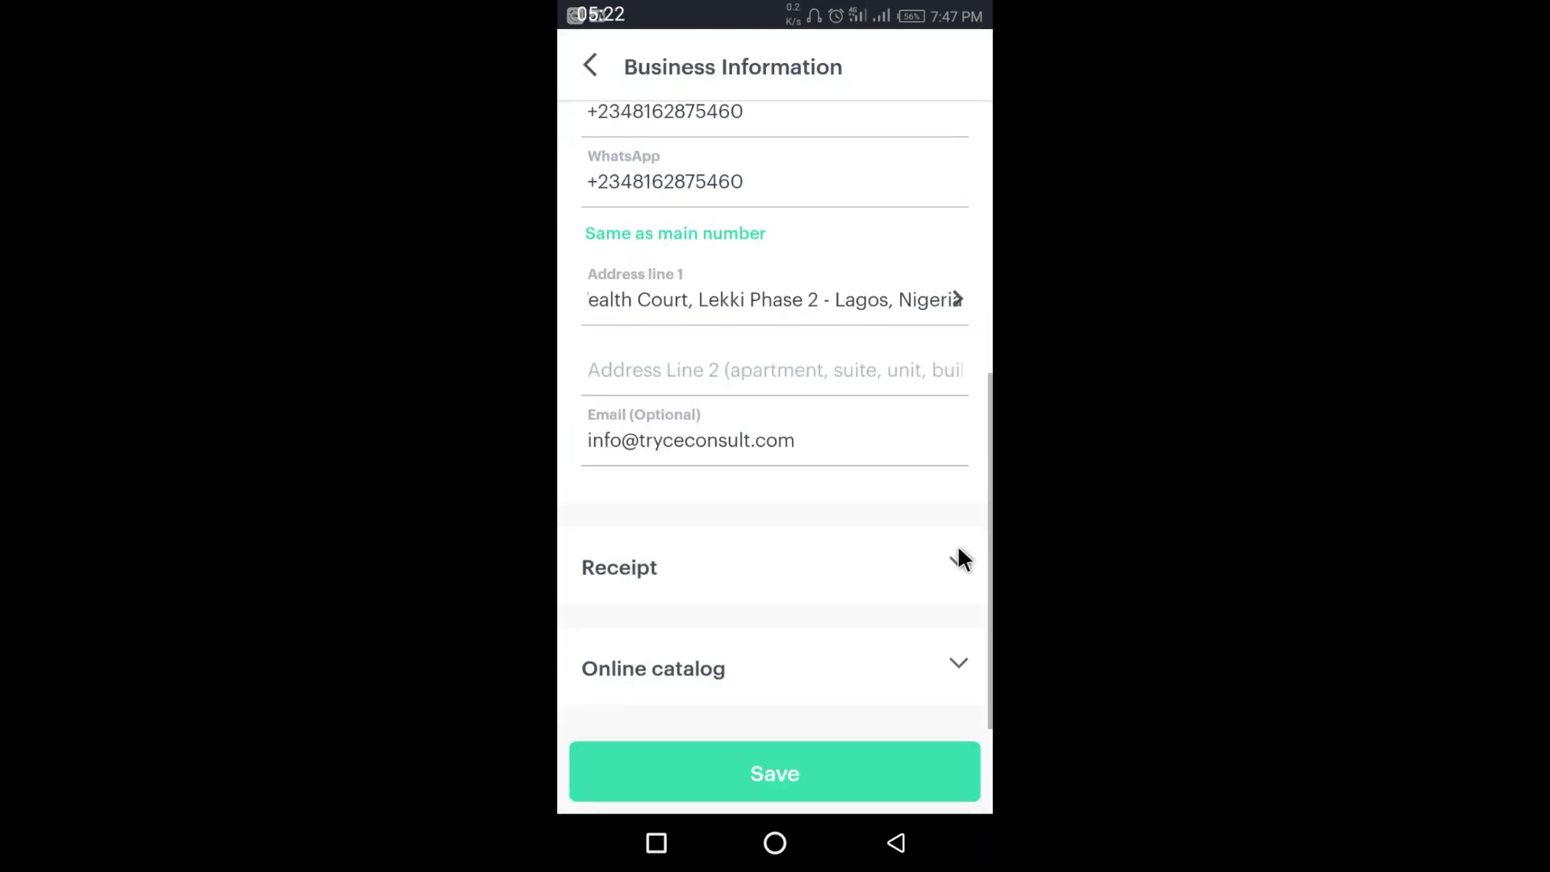
{"action": "left_click", "coordinate": [730, 576]}
{"action": "scroll", "coordinate": [785, 557], "scroll_direction": "down", "scroll_amount": 3}
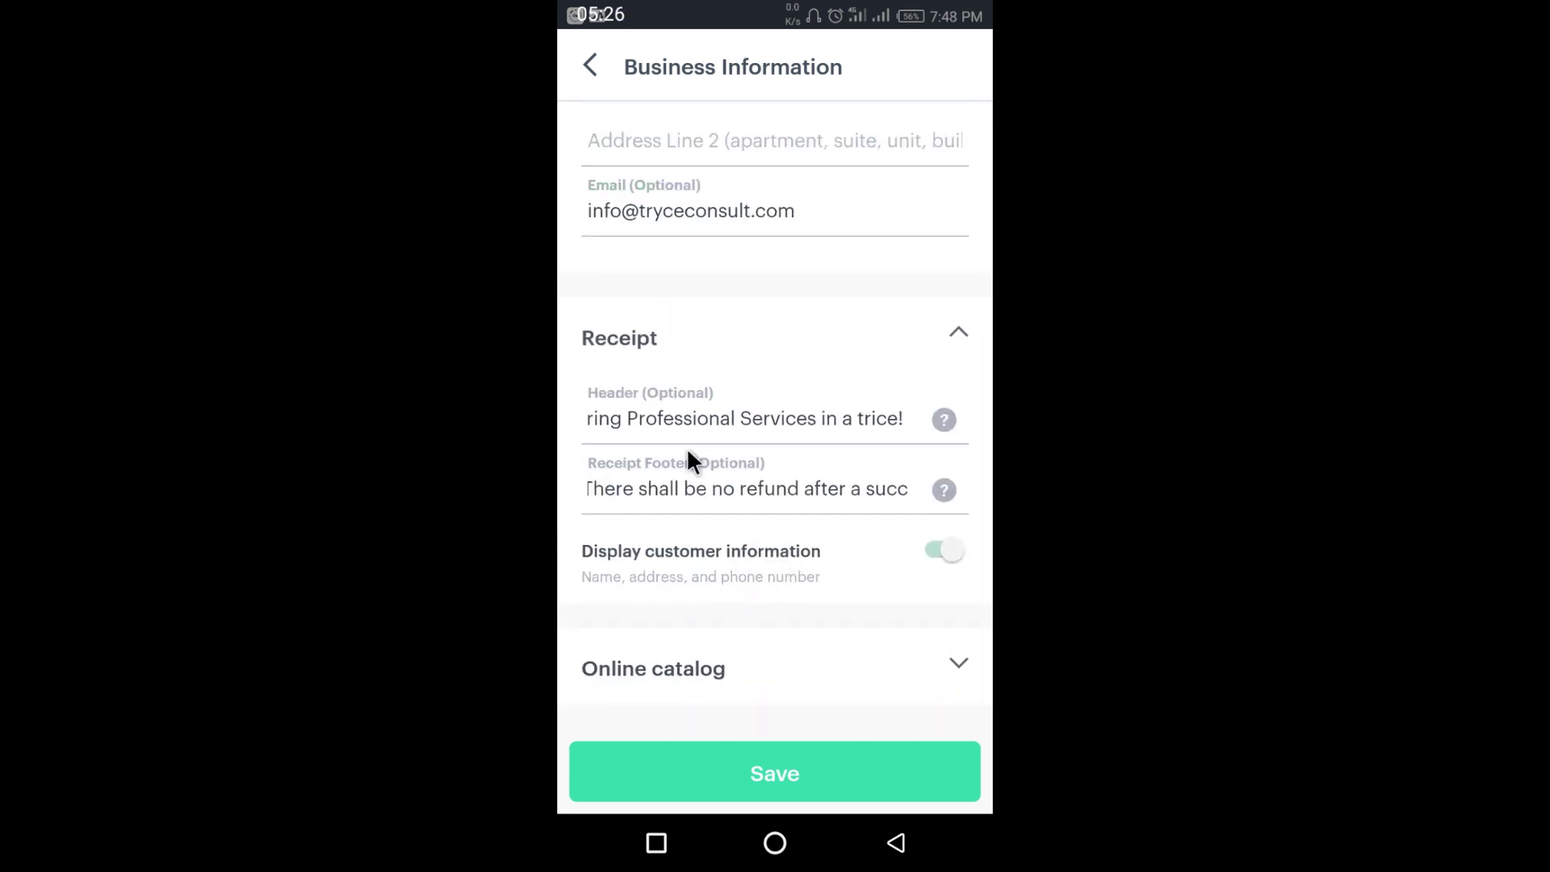
{"action": "left_click", "coordinate": [946, 485]}
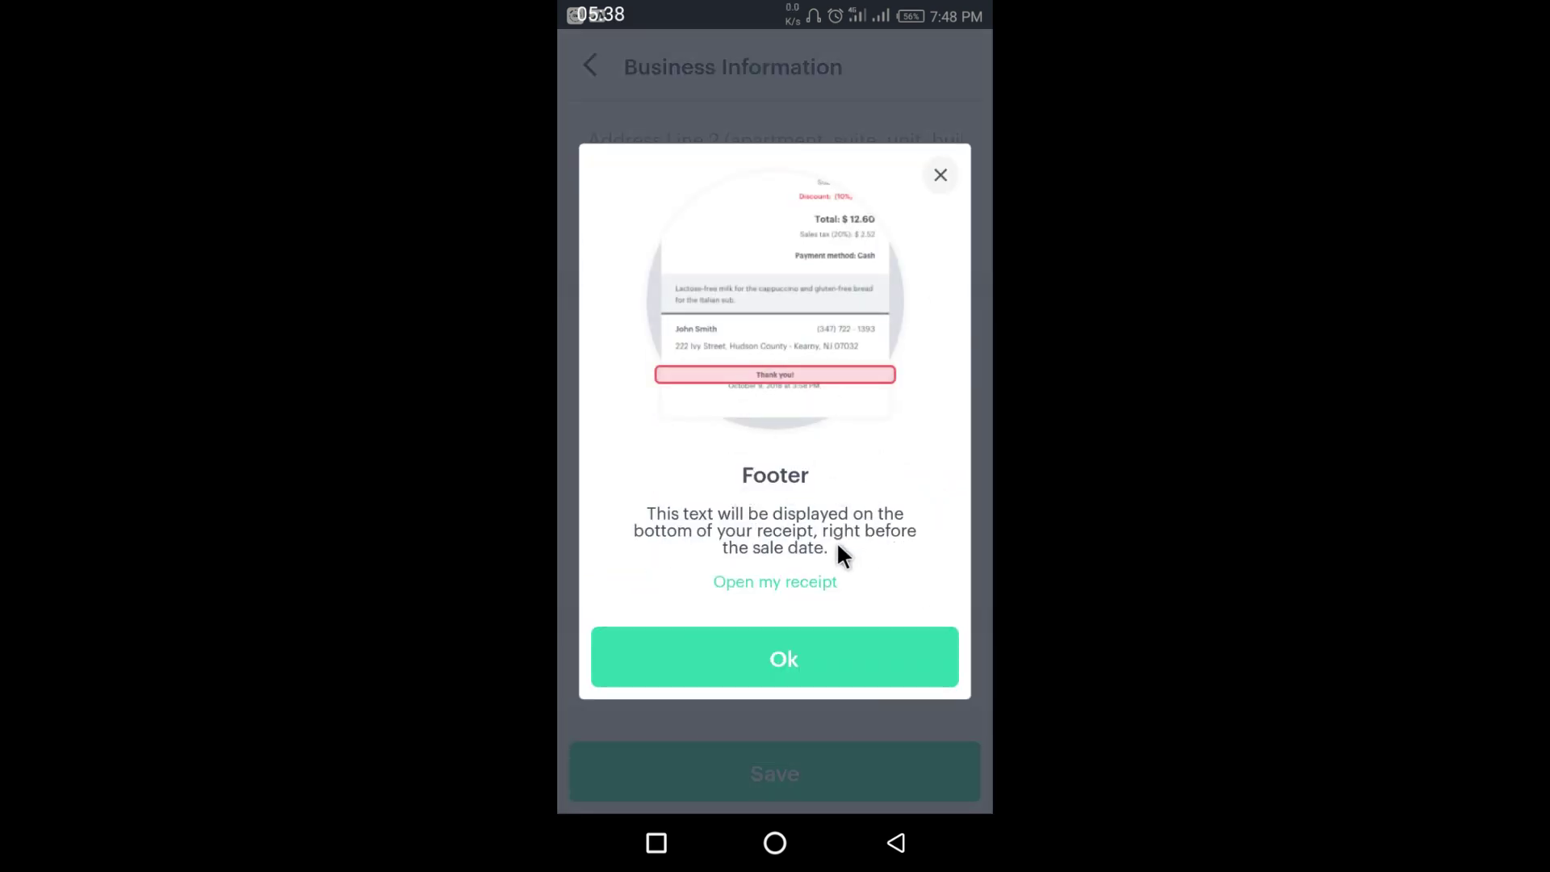
{"action": "left_click", "coordinate": [783, 583]}
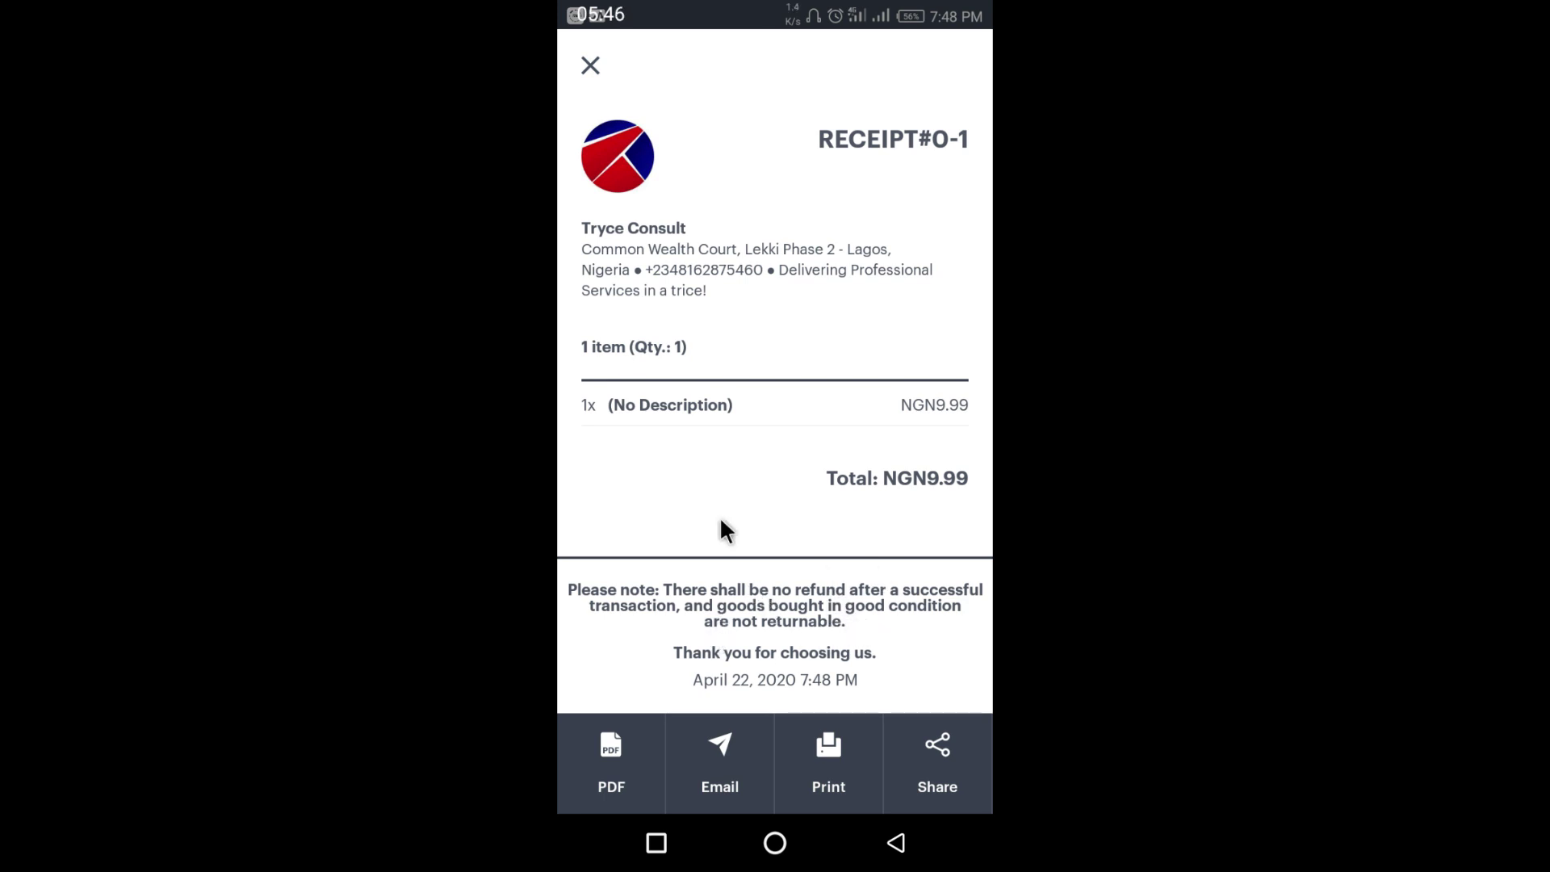
{"action": "left_click", "coordinate": [591, 65]}
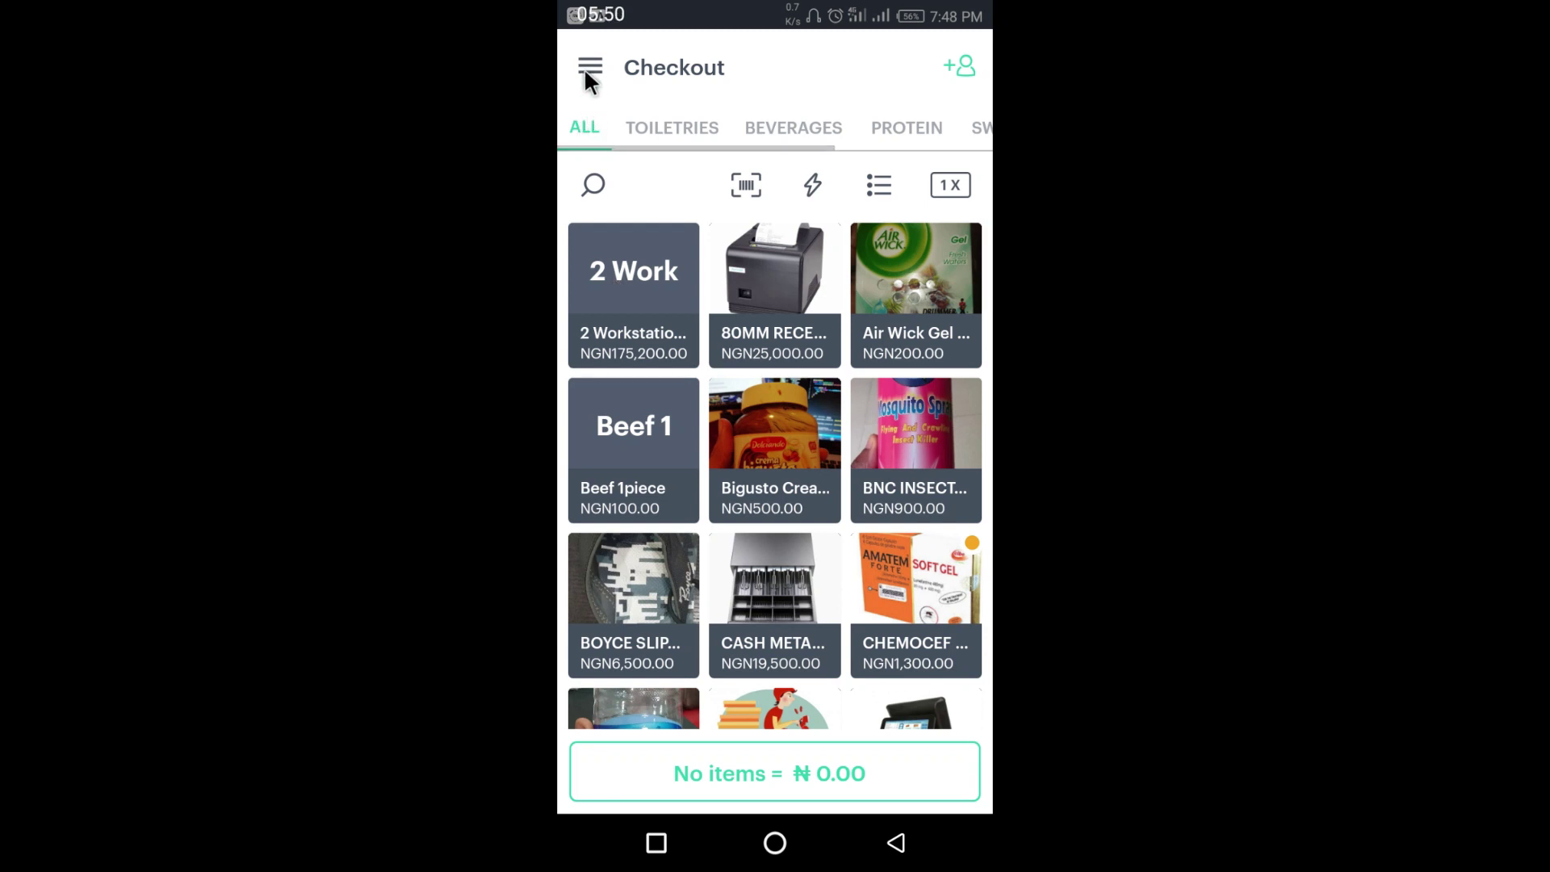
- Go from the main menu through the business account page to the Business Information form
{"action": "left_click", "coordinate": [591, 67]}
{"action": "left_click", "coordinate": [708, 93]}
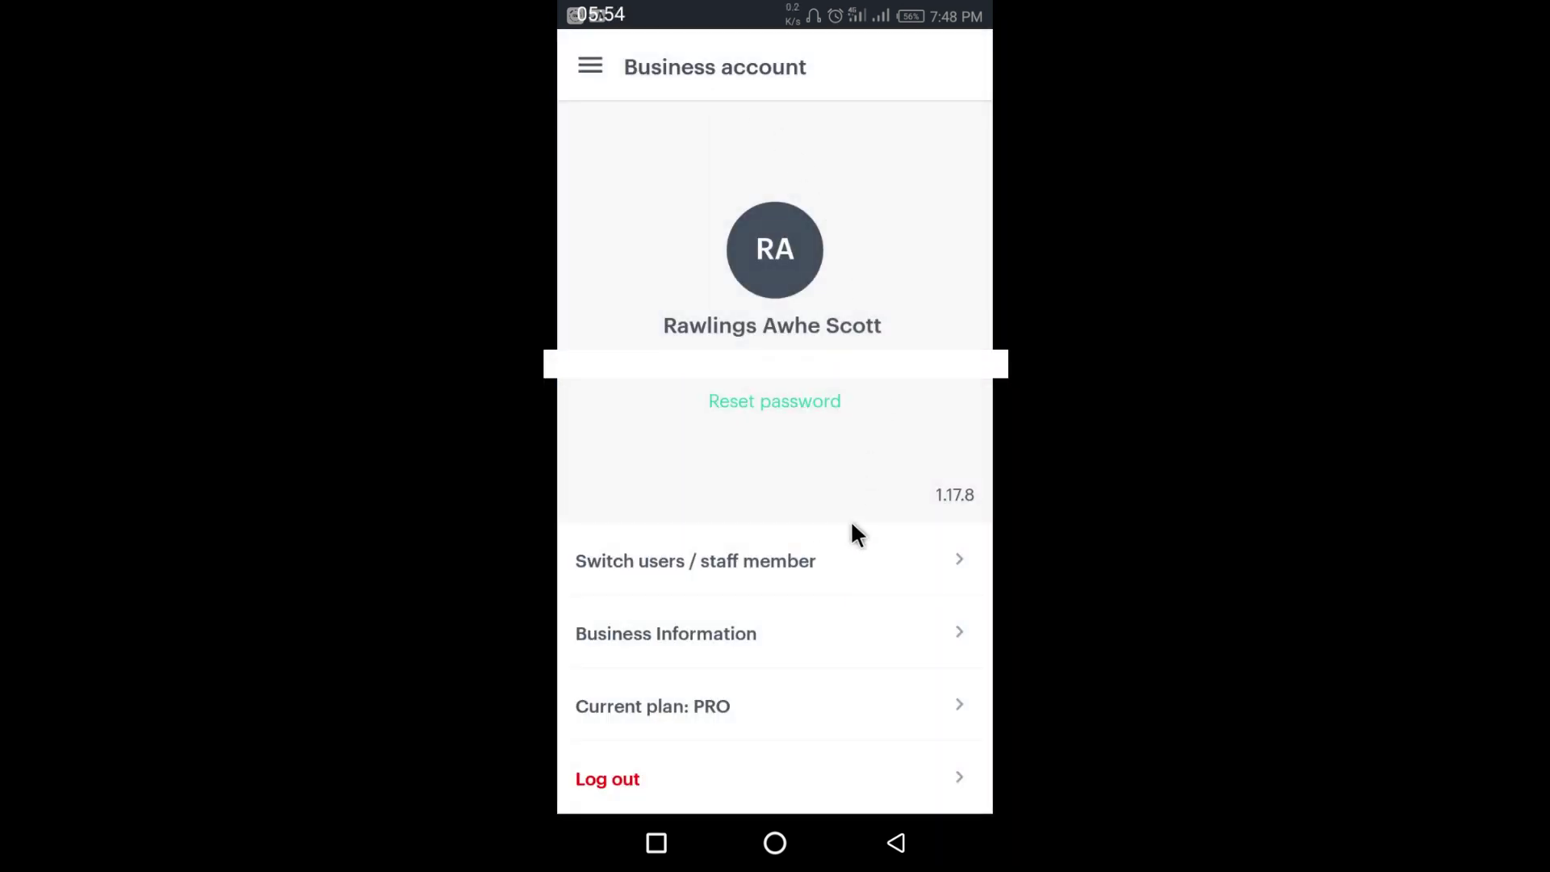
{"action": "left_click", "coordinate": [757, 640]}
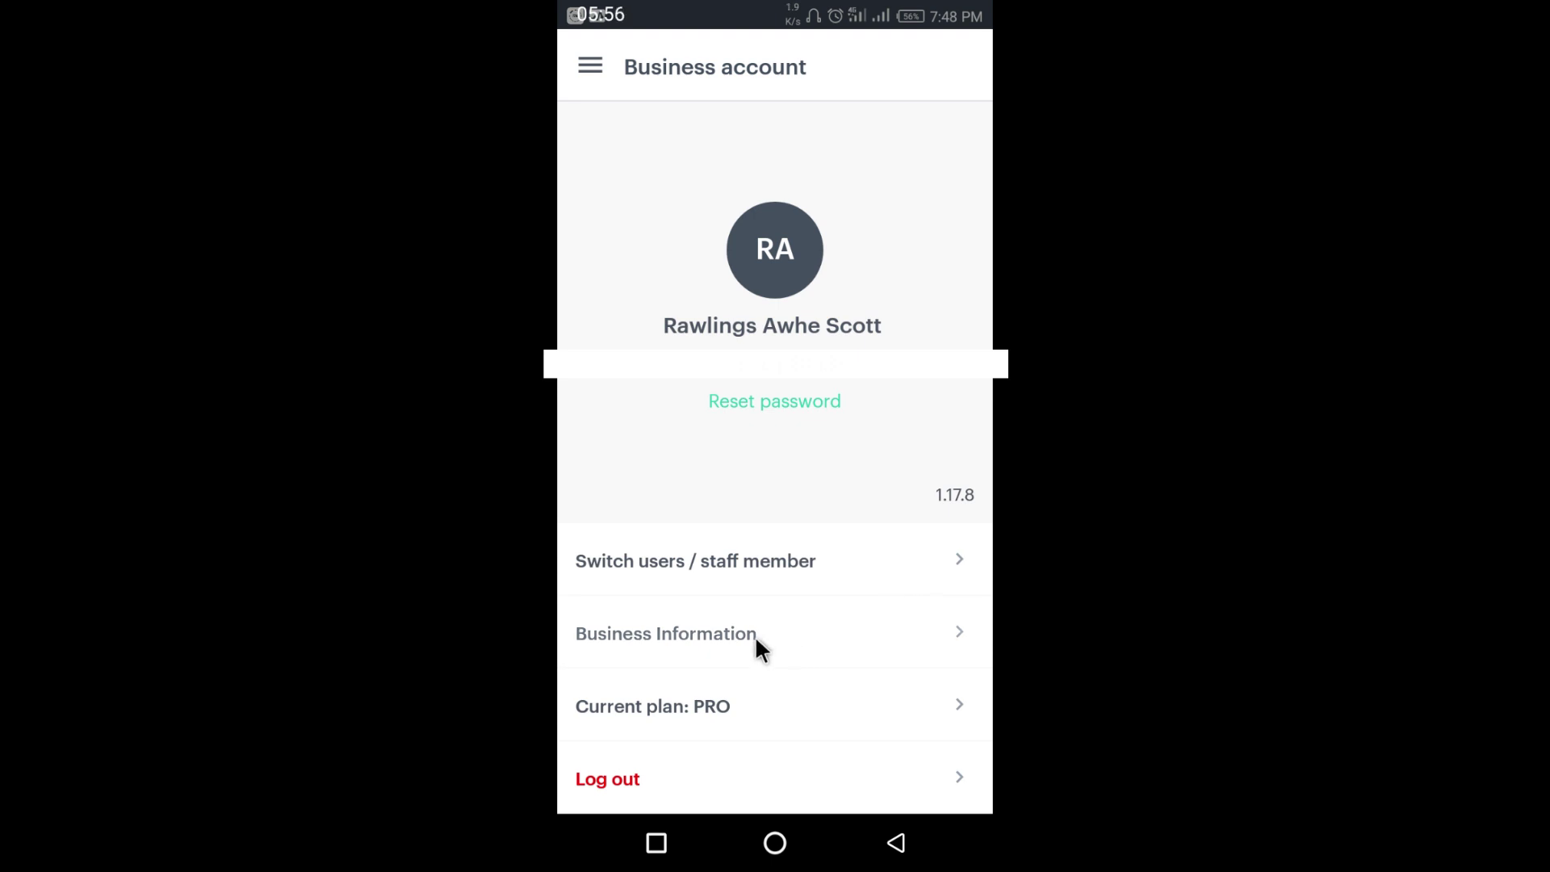
{"action": "scroll", "coordinate": [839, 525], "scroll_direction": "down", "scroll_amount": 5}
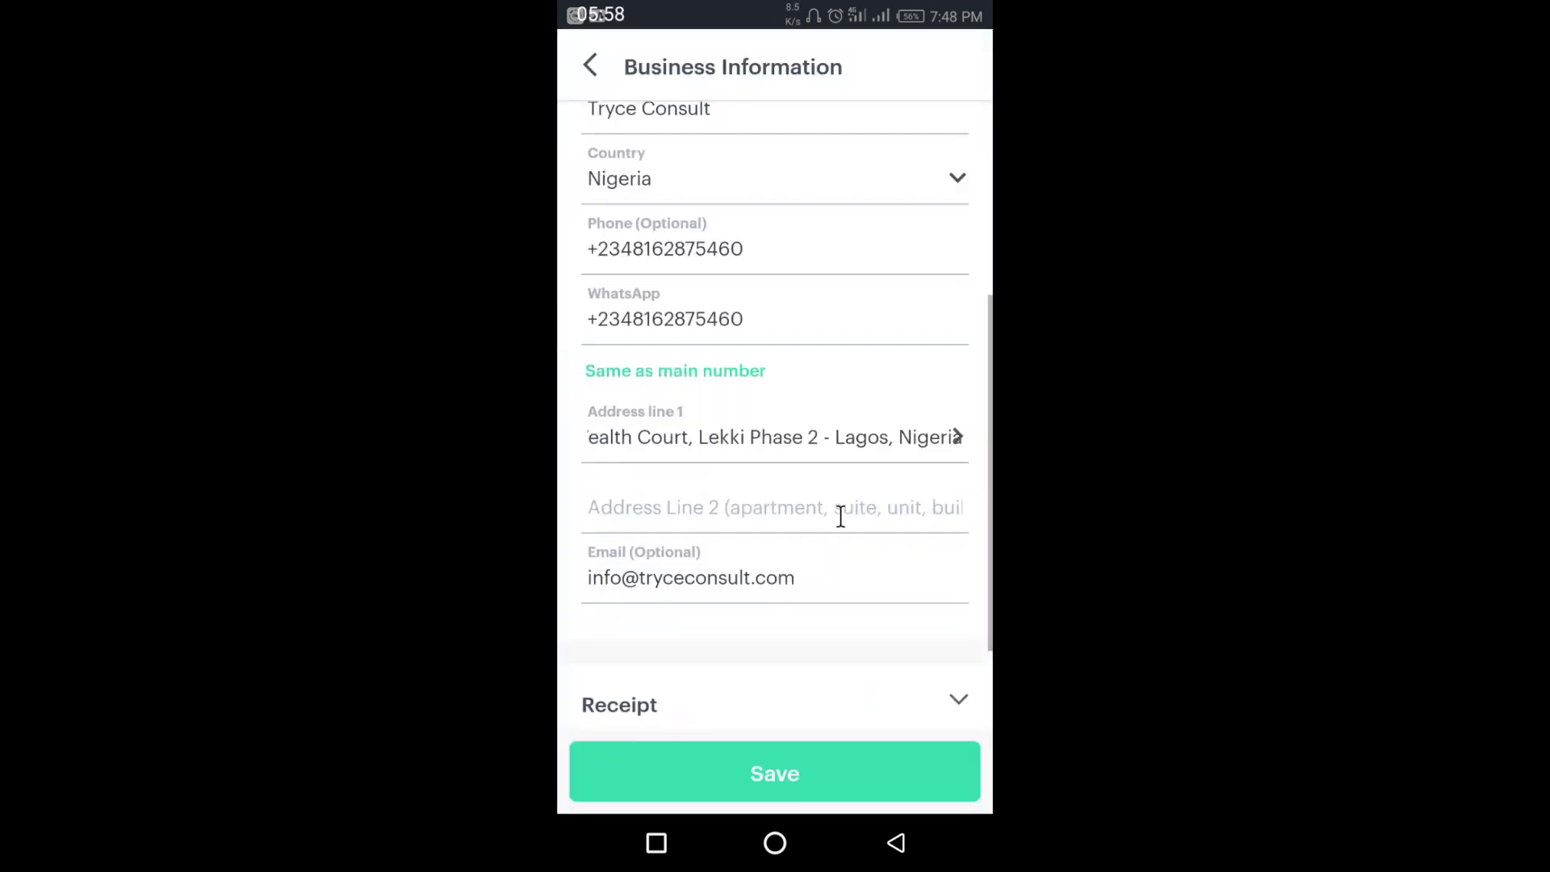
{"action": "scroll", "coordinate": [836, 520], "scroll_direction": "down", "scroll_amount": 2}
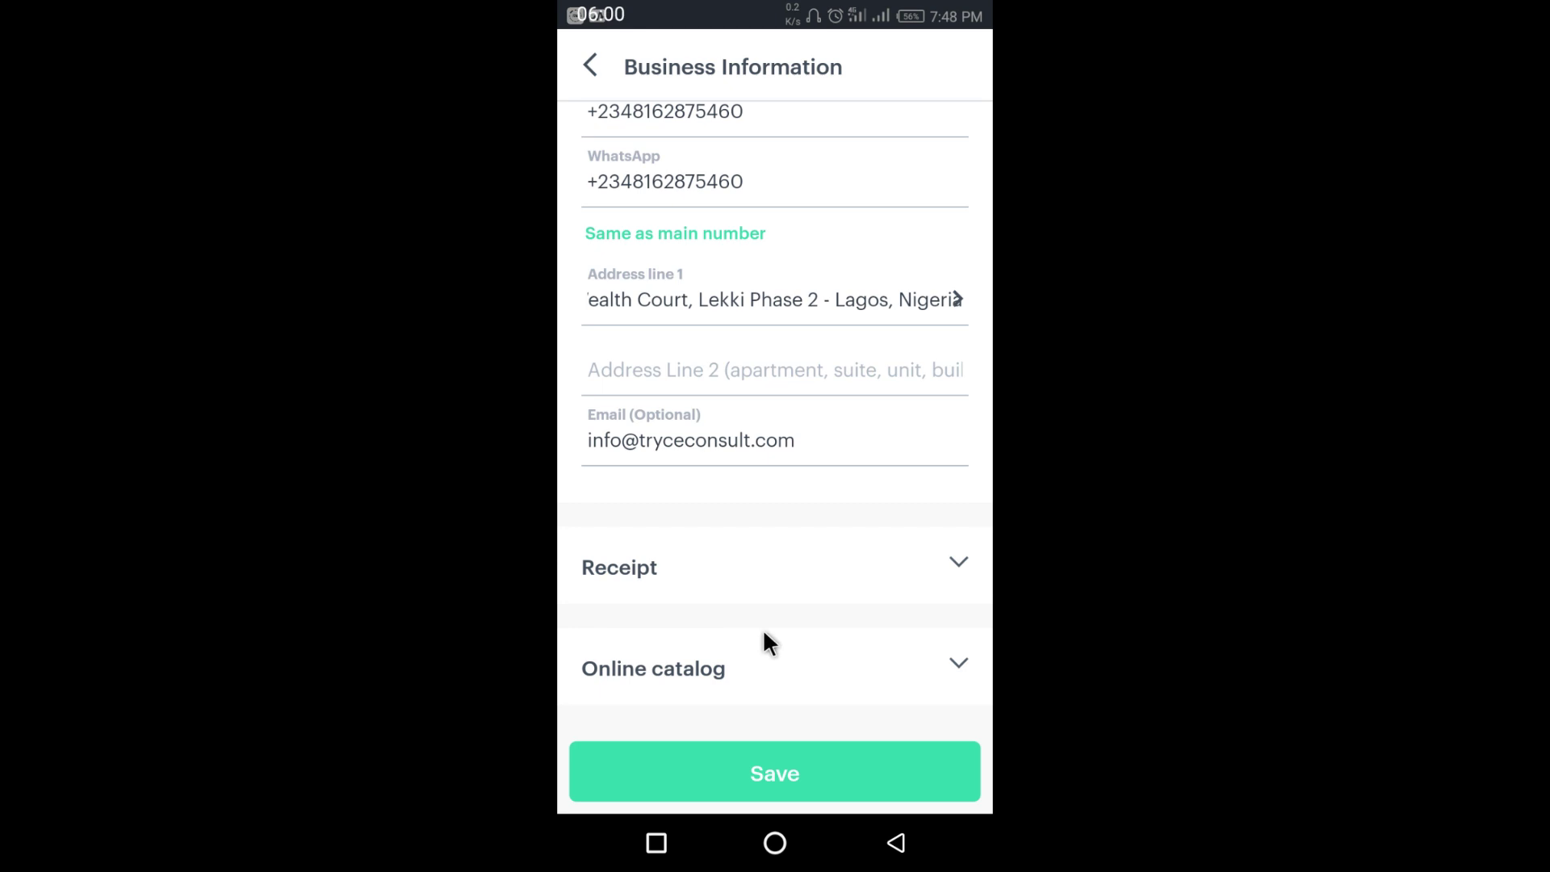
- Expand Receipt settings, confirm Display customer information is on, then expand Online catalog
{"action": "scroll", "coordinate": [953, 565], "scroll_direction": "down", "scroll_amount": 1}
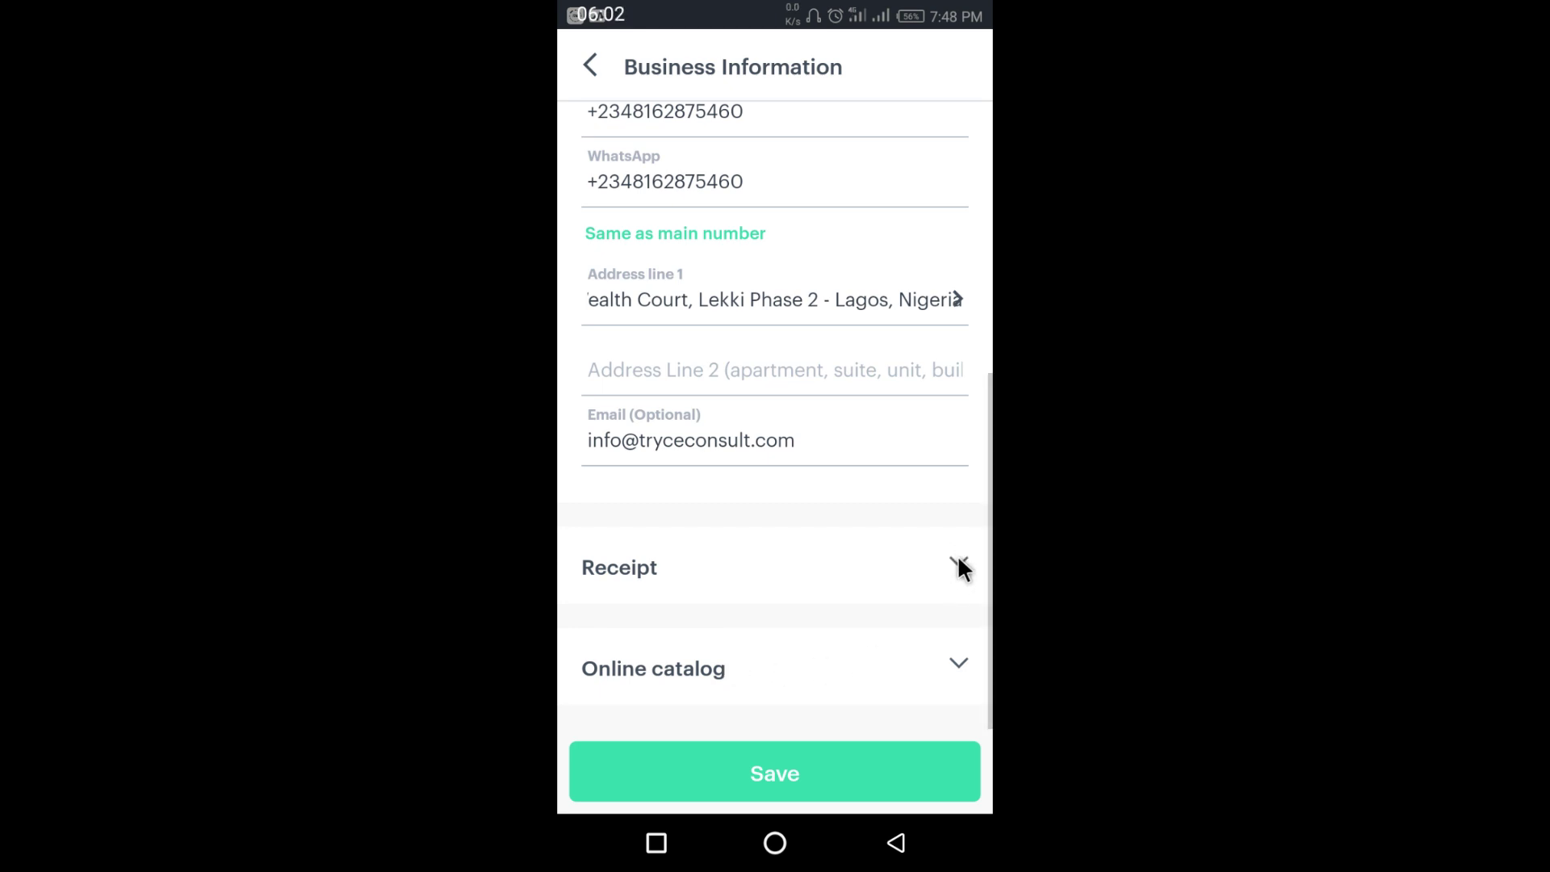
{"action": "left_click", "coordinate": [820, 574]}
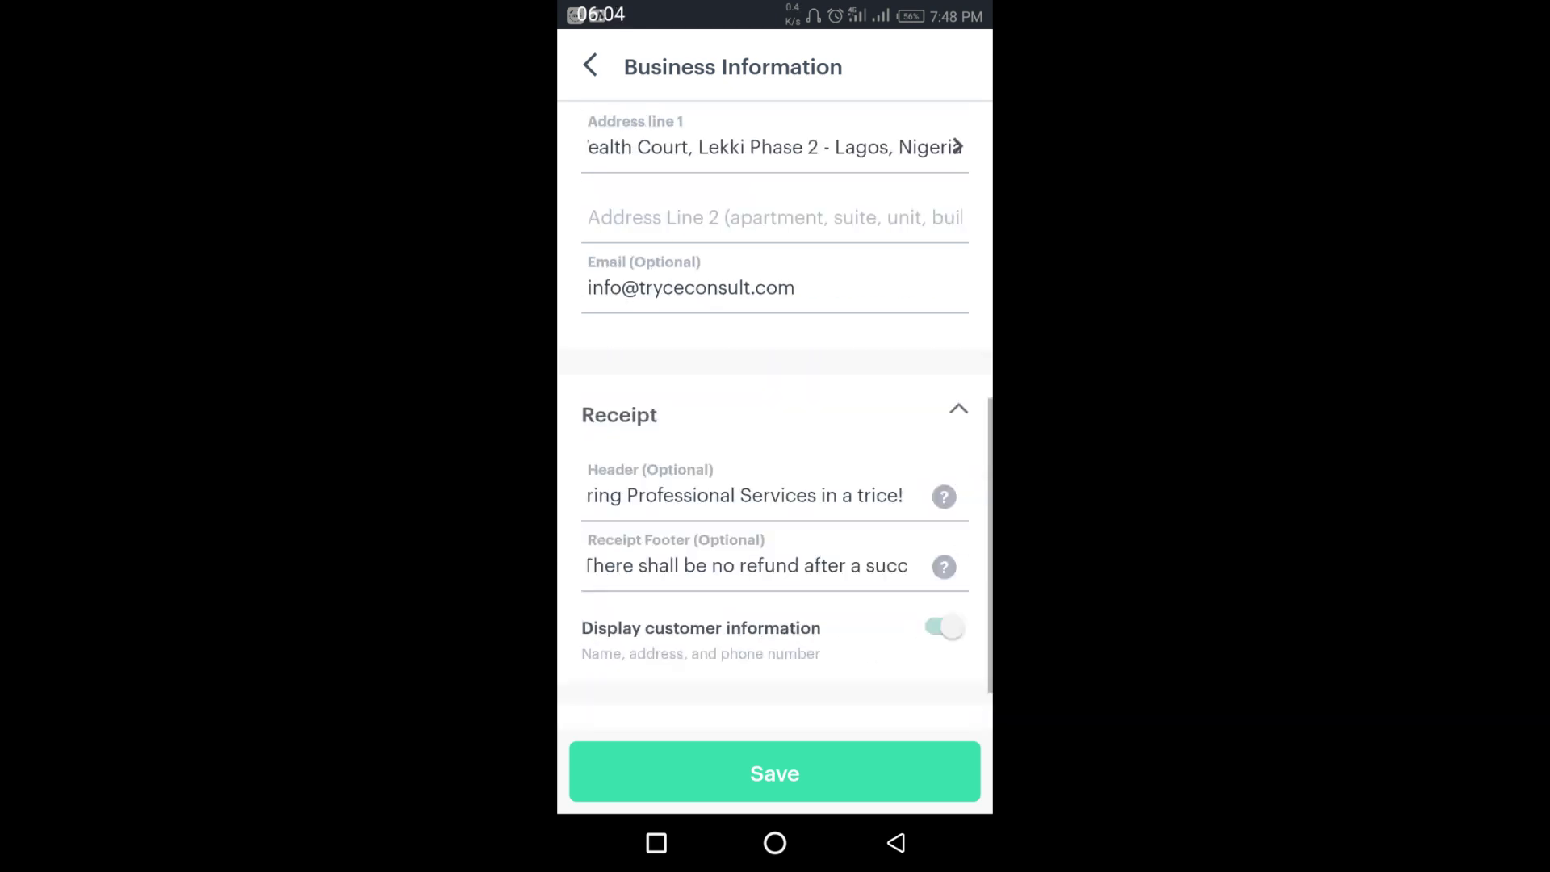
{"action": "scroll", "coordinate": [808, 532], "scroll_direction": "down", "scroll_amount": 1}
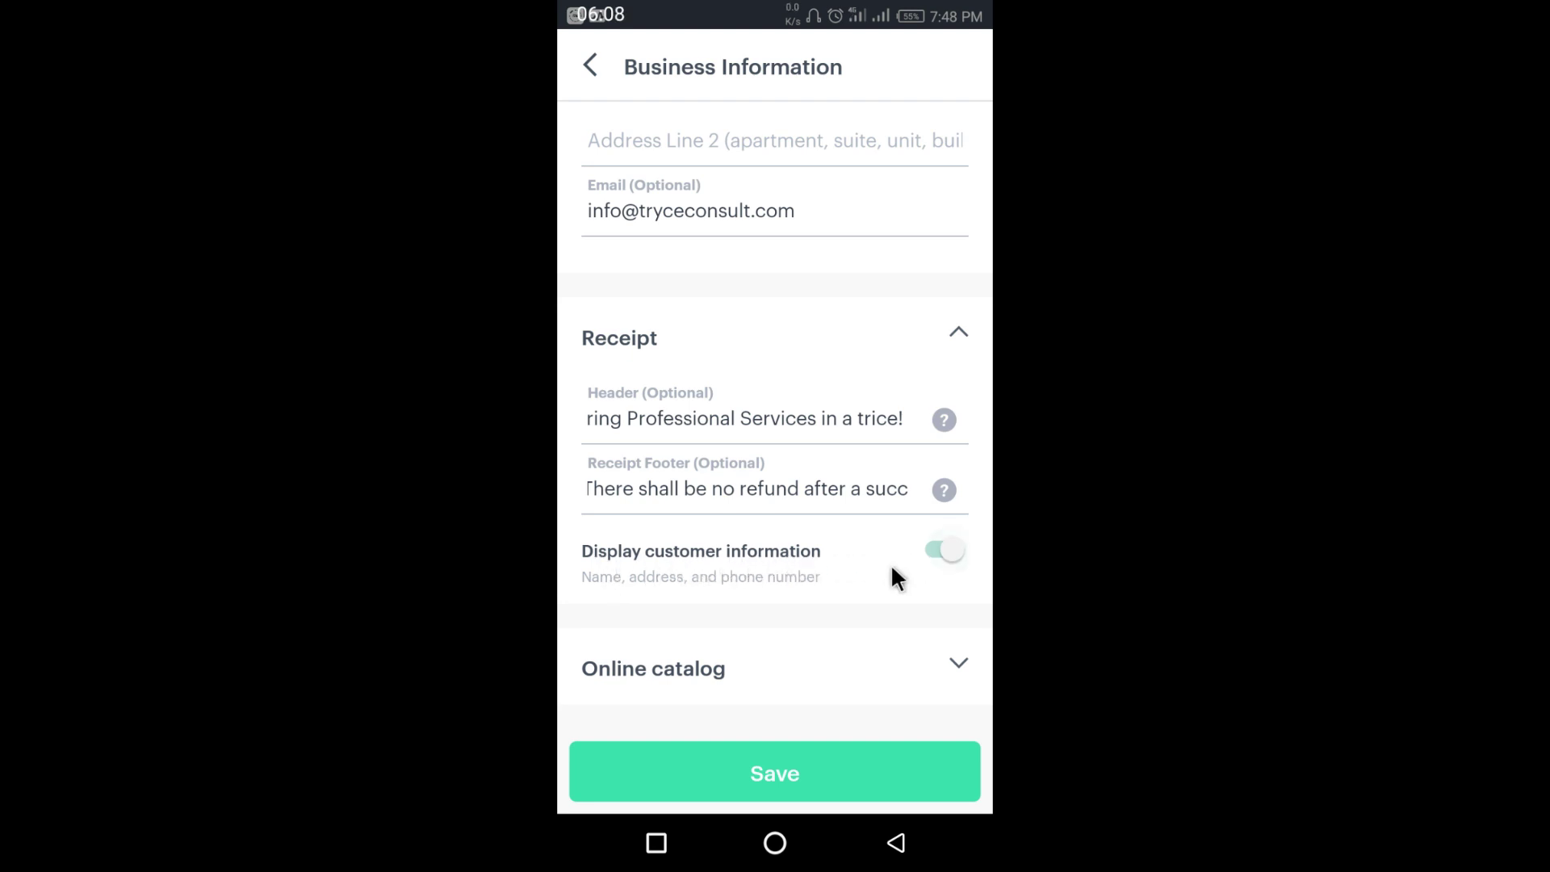
{"action": "left_click", "coordinate": [943, 550]}
{"action": "left_click", "coordinate": [751, 671]}
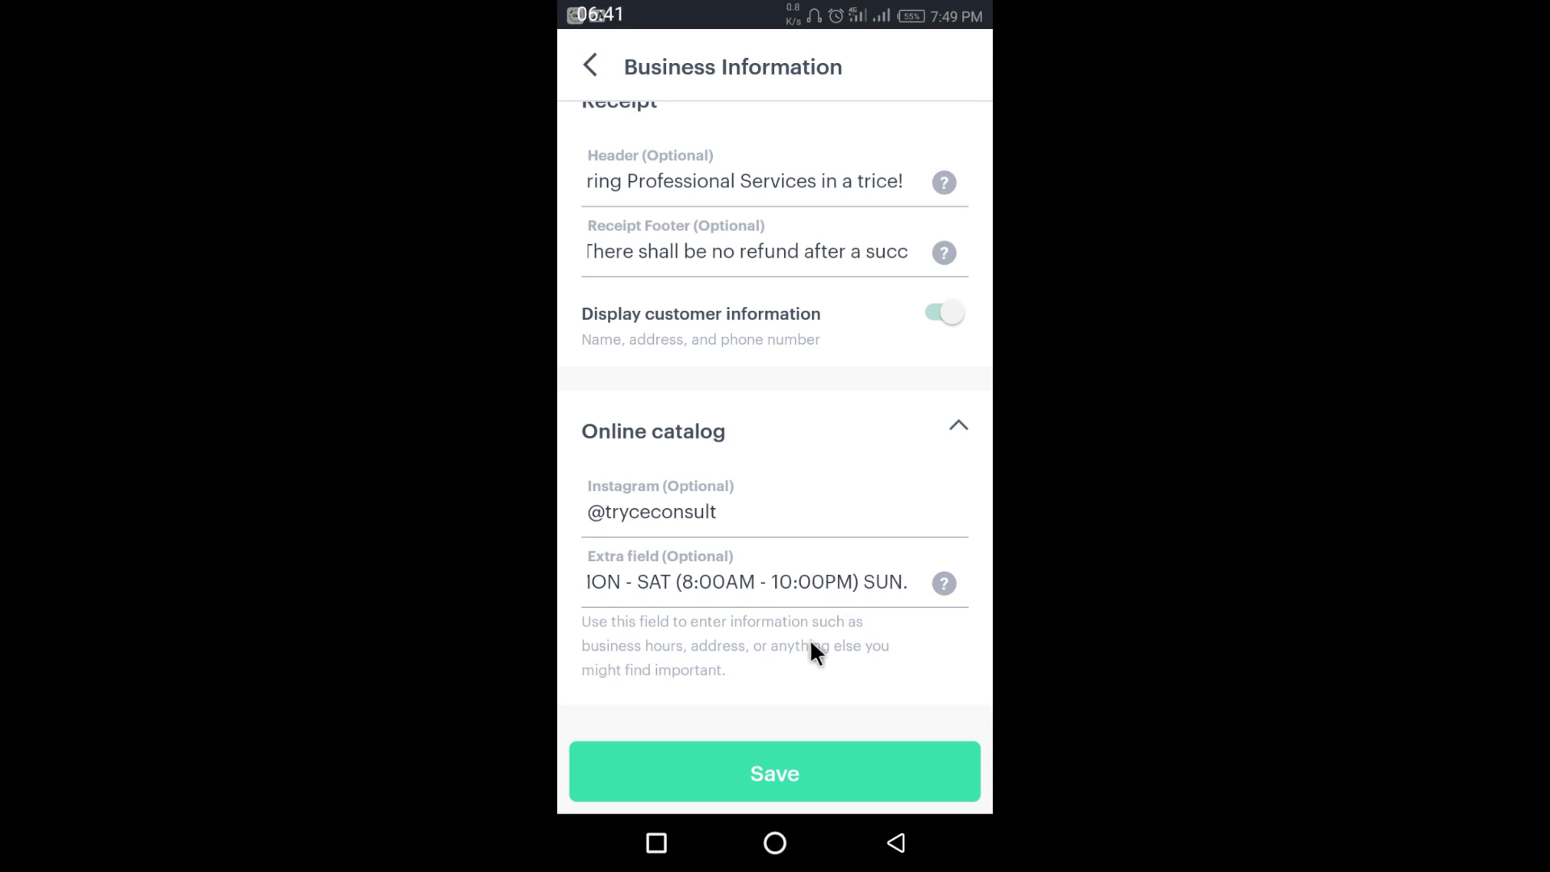
- Edit the Instagram handle field, then view the Extra field's help explaining it appears on the Online Catalog
{"action": "left_click_drag", "start_coordinate": [733, 515], "coordinate": [632, 513]}
{"action": "left_click", "coordinate": [632, 514]}
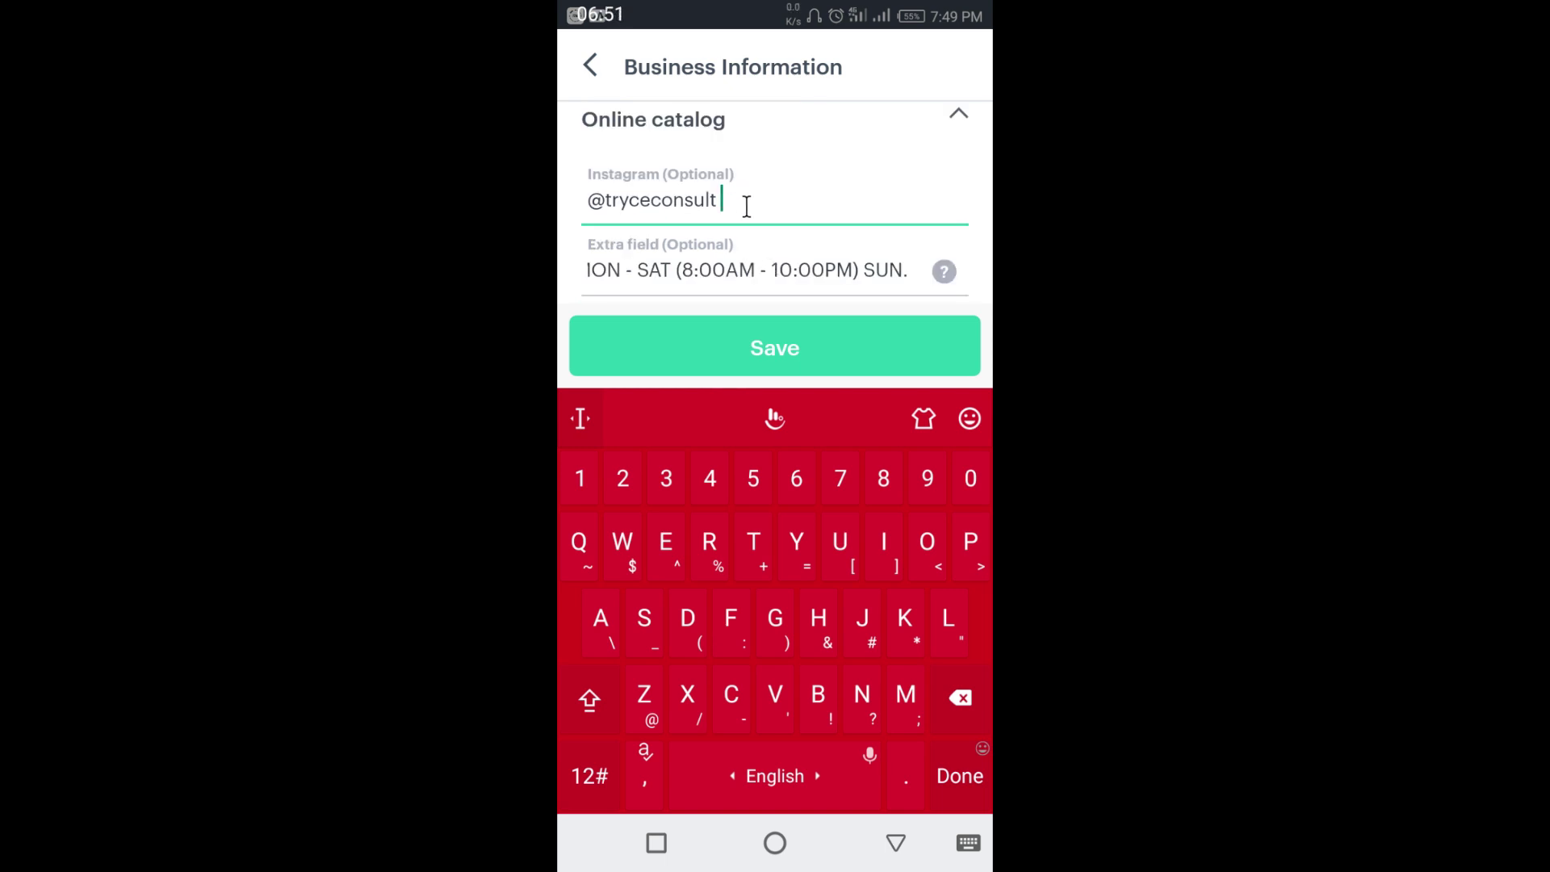
{"action": "left_click", "coordinate": [942, 268]}
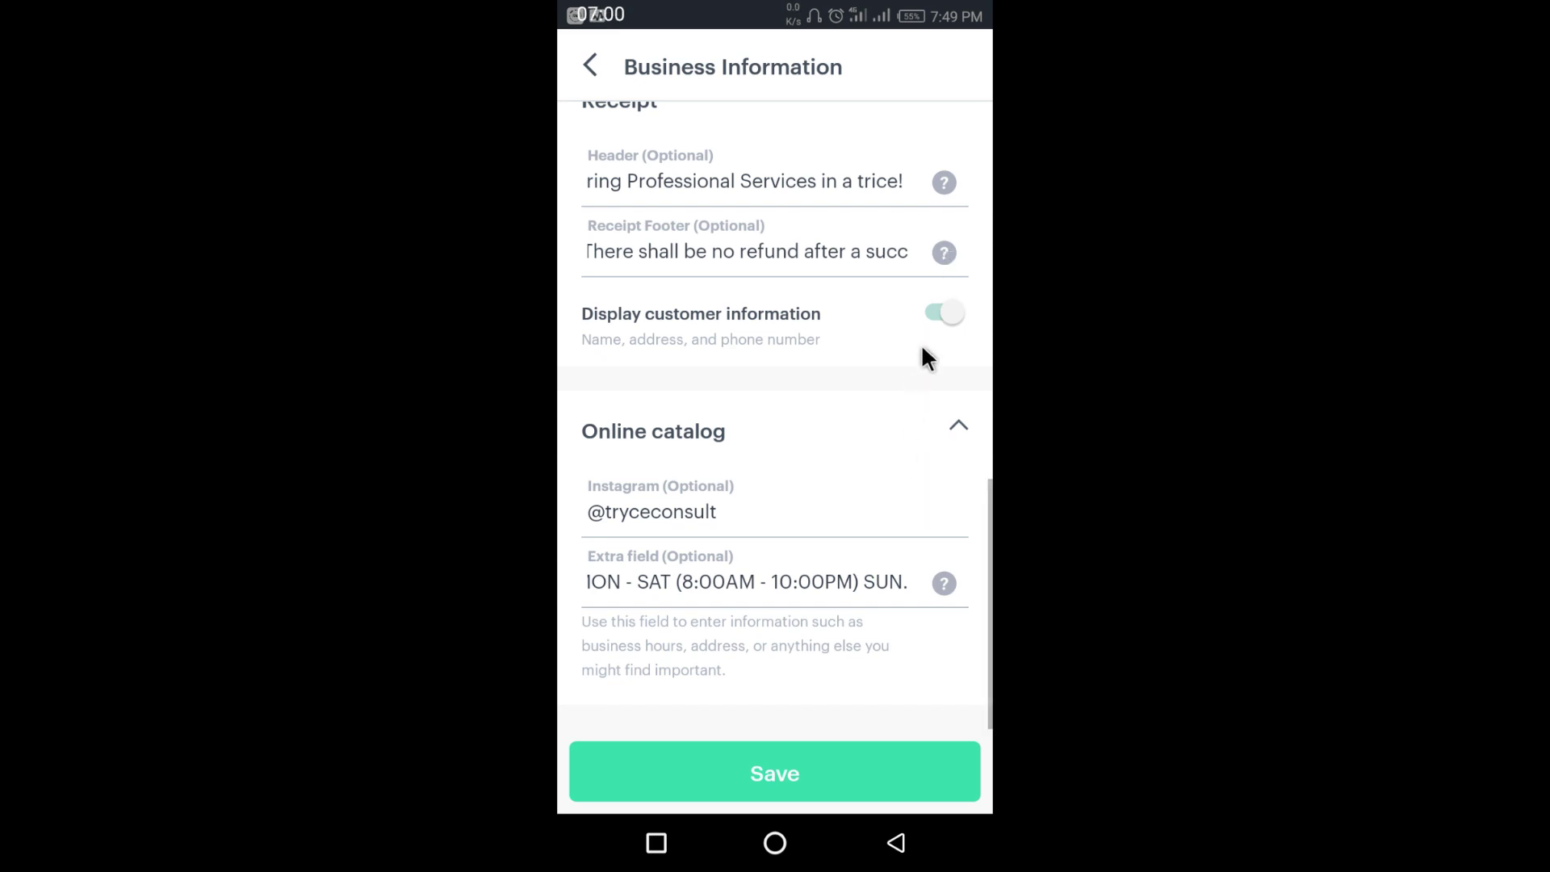
{"action": "left_click", "coordinate": [944, 583]}
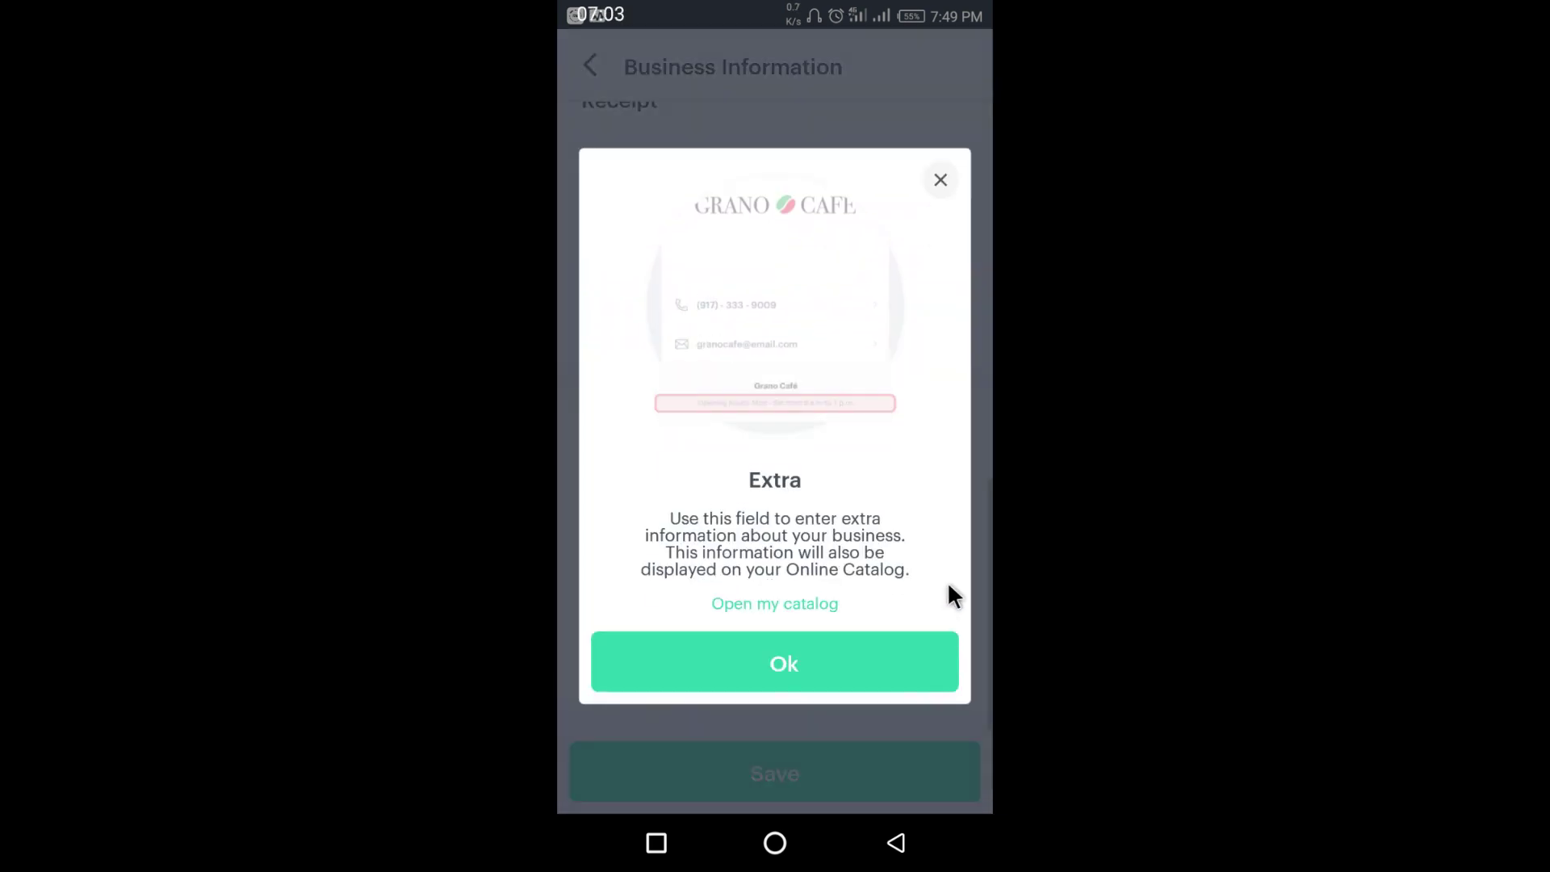
- Open the store's online catalog link in Chrome, set as the always-used browser
{"action": "left_click", "coordinate": [779, 598]}
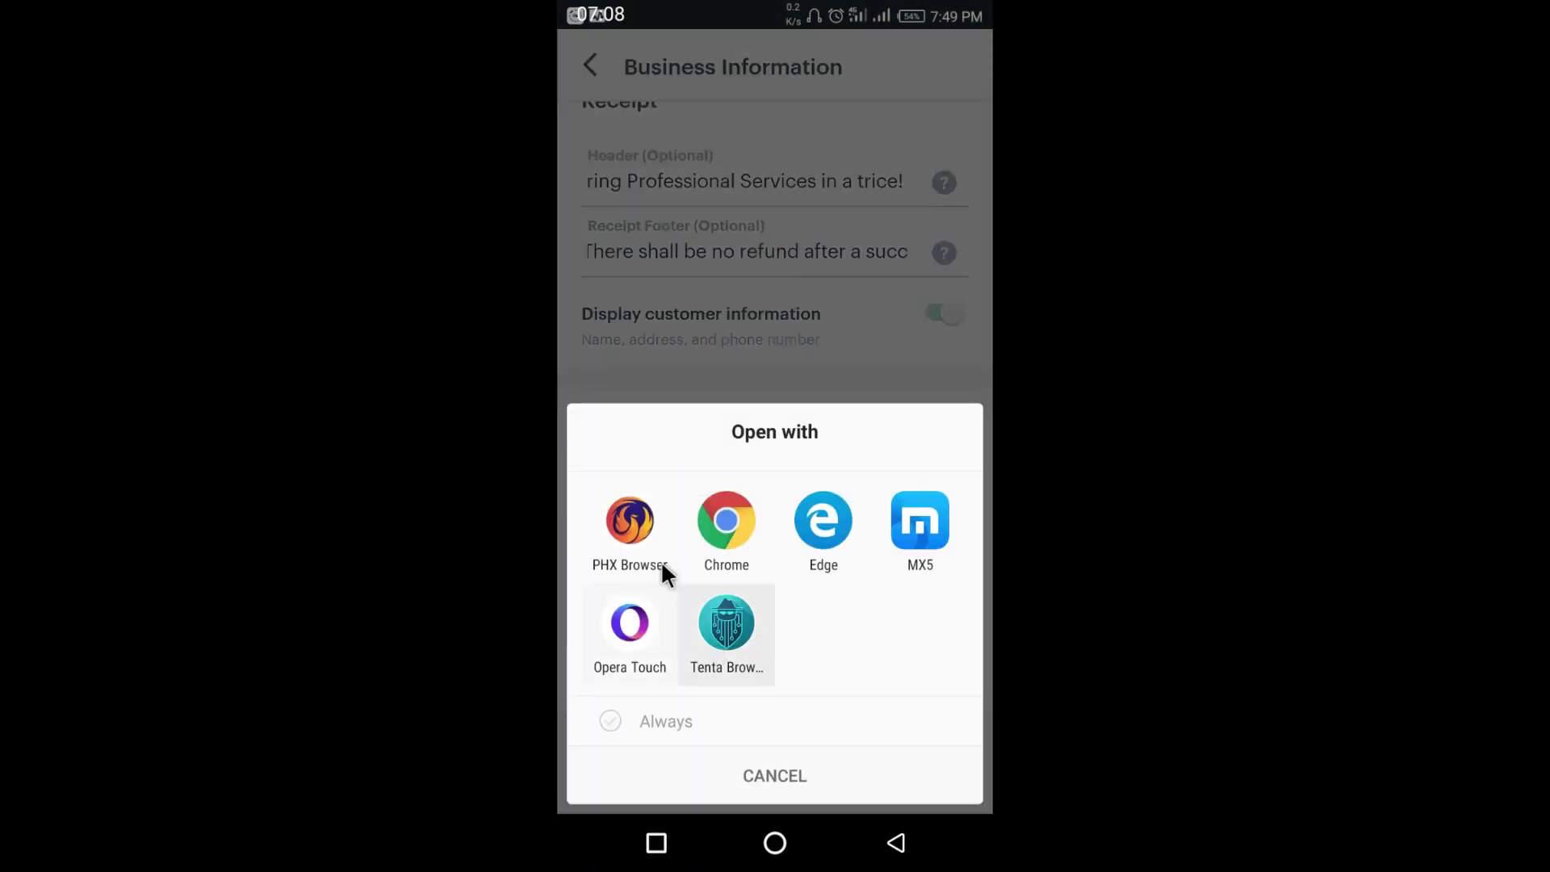
{"action": "left_click", "coordinate": [618, 719]}
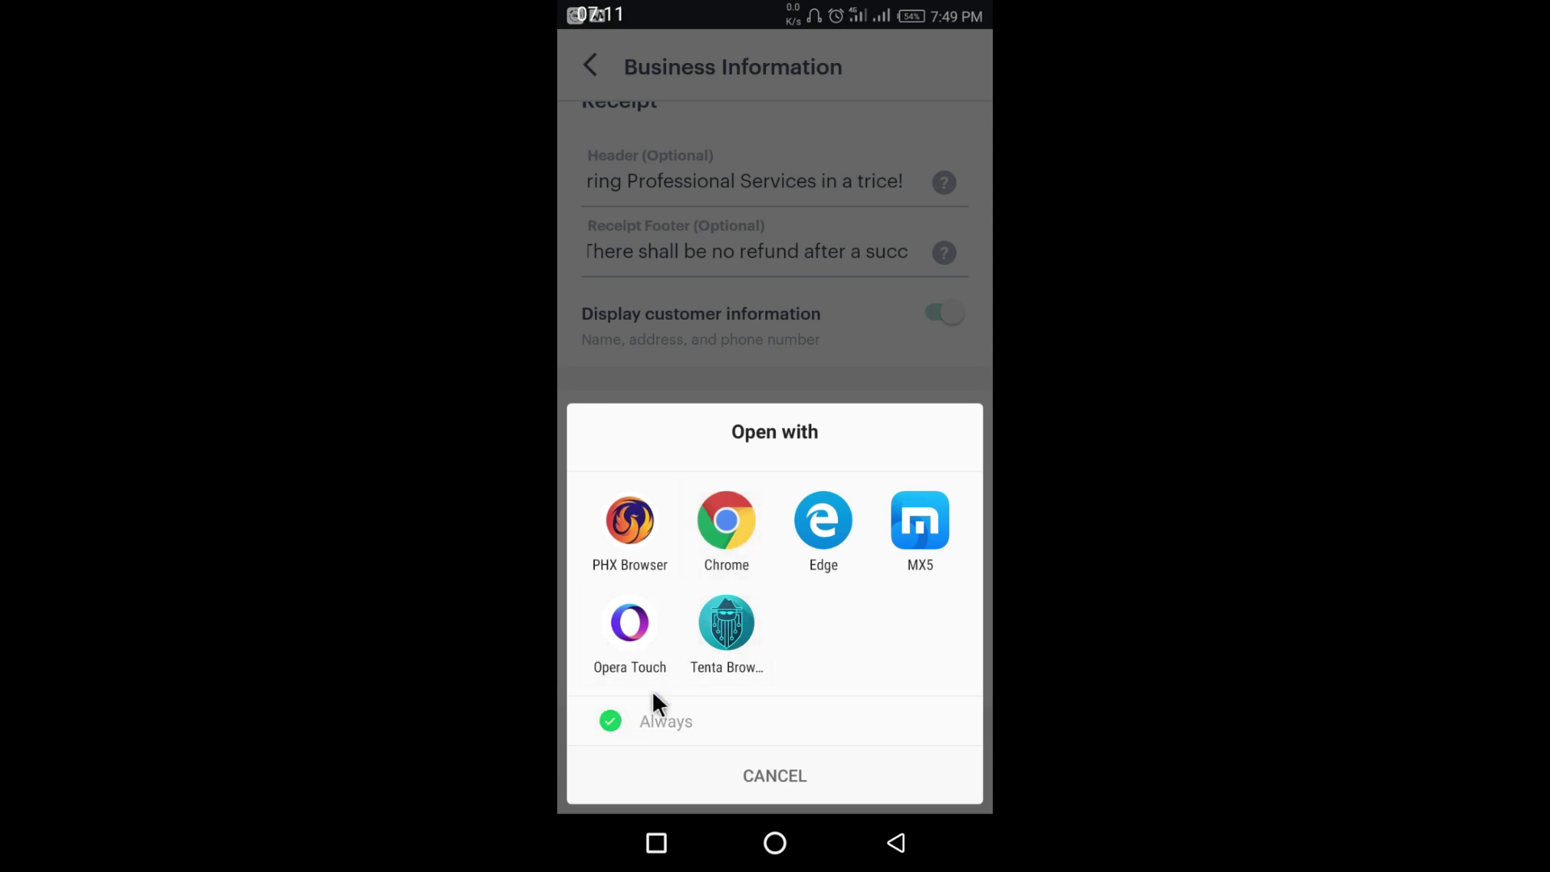
{"action": "left_click", "coordinate": [726, 515]}
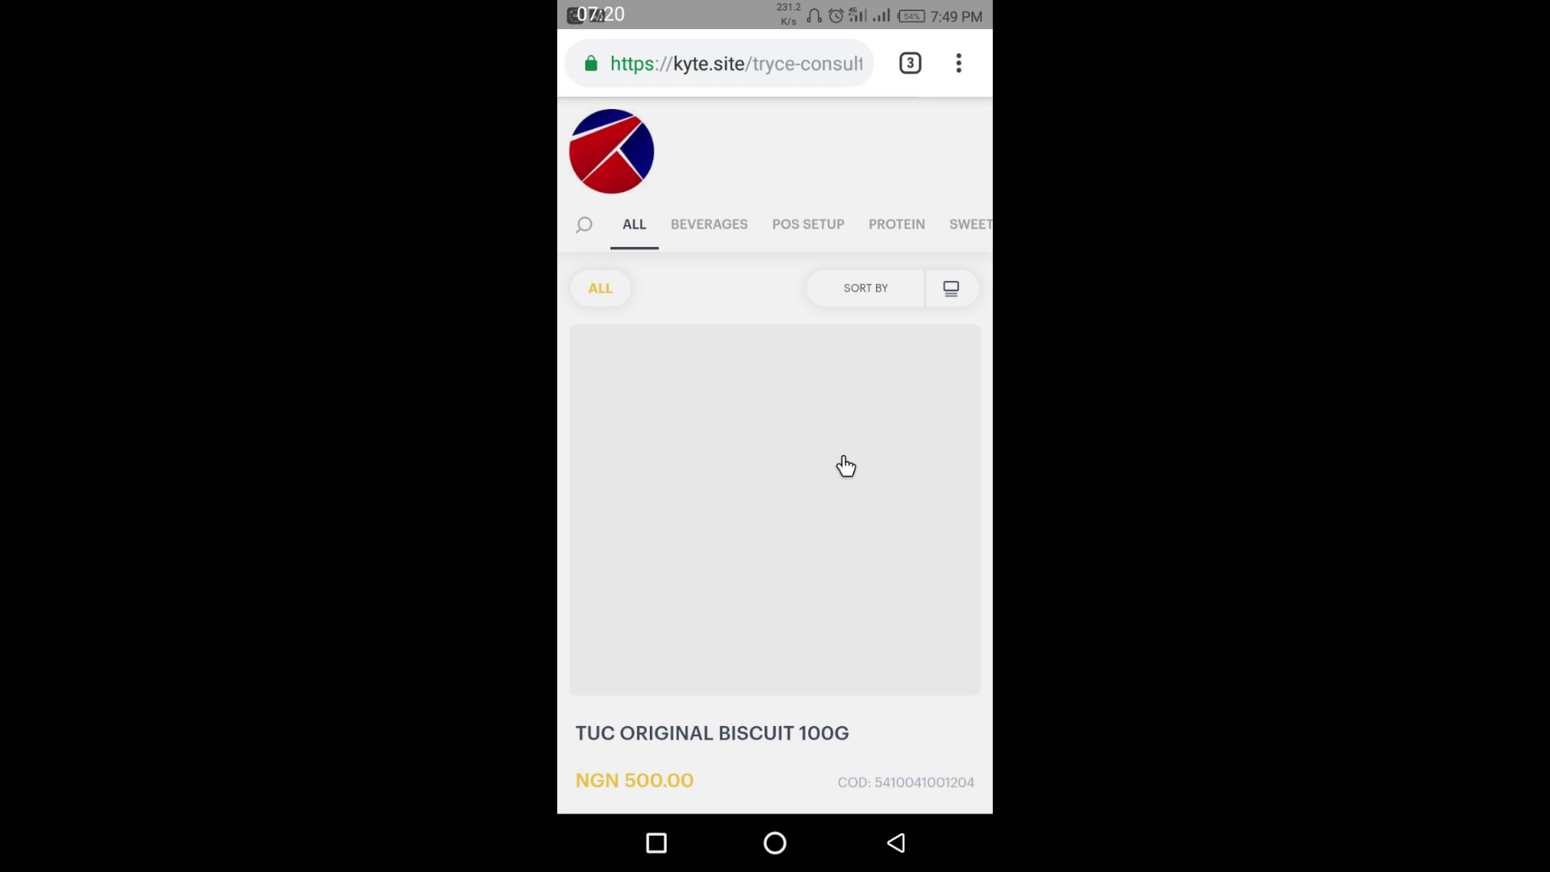
- Browse the catalog from TUC Original Biscuit 100G down to Bigusto creama, then select its web address
{"action": "scroll", "coordinate": [854, 426], "scroll_direction": "down", "scroll_amount": 2}
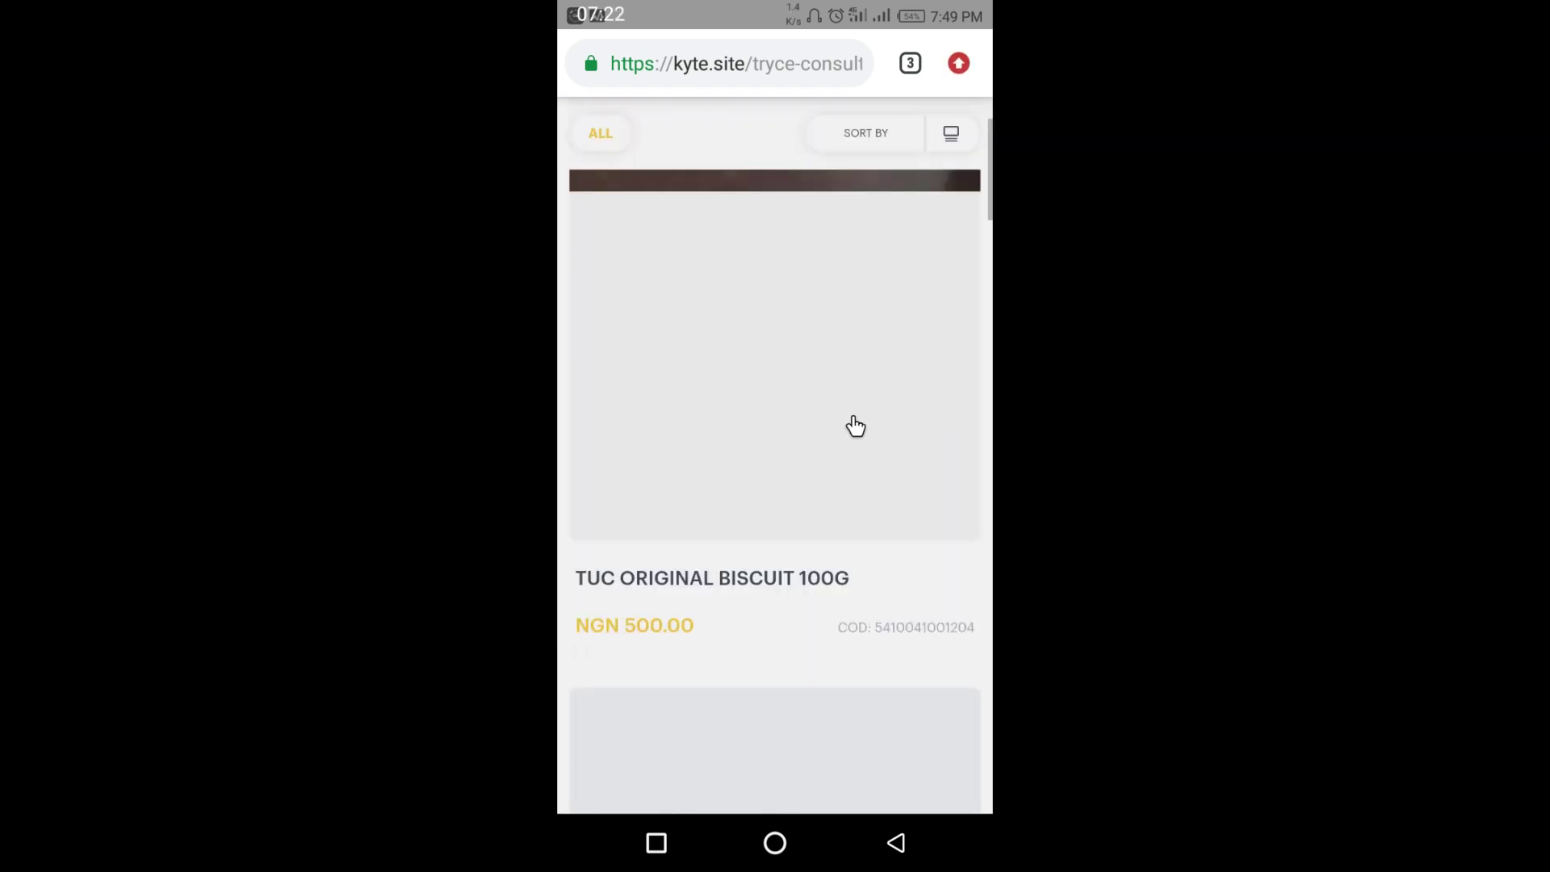
{"action": "scroll", "coordinate": [854, 421], "scroll_direction": "up", "scroll_amount": 2}
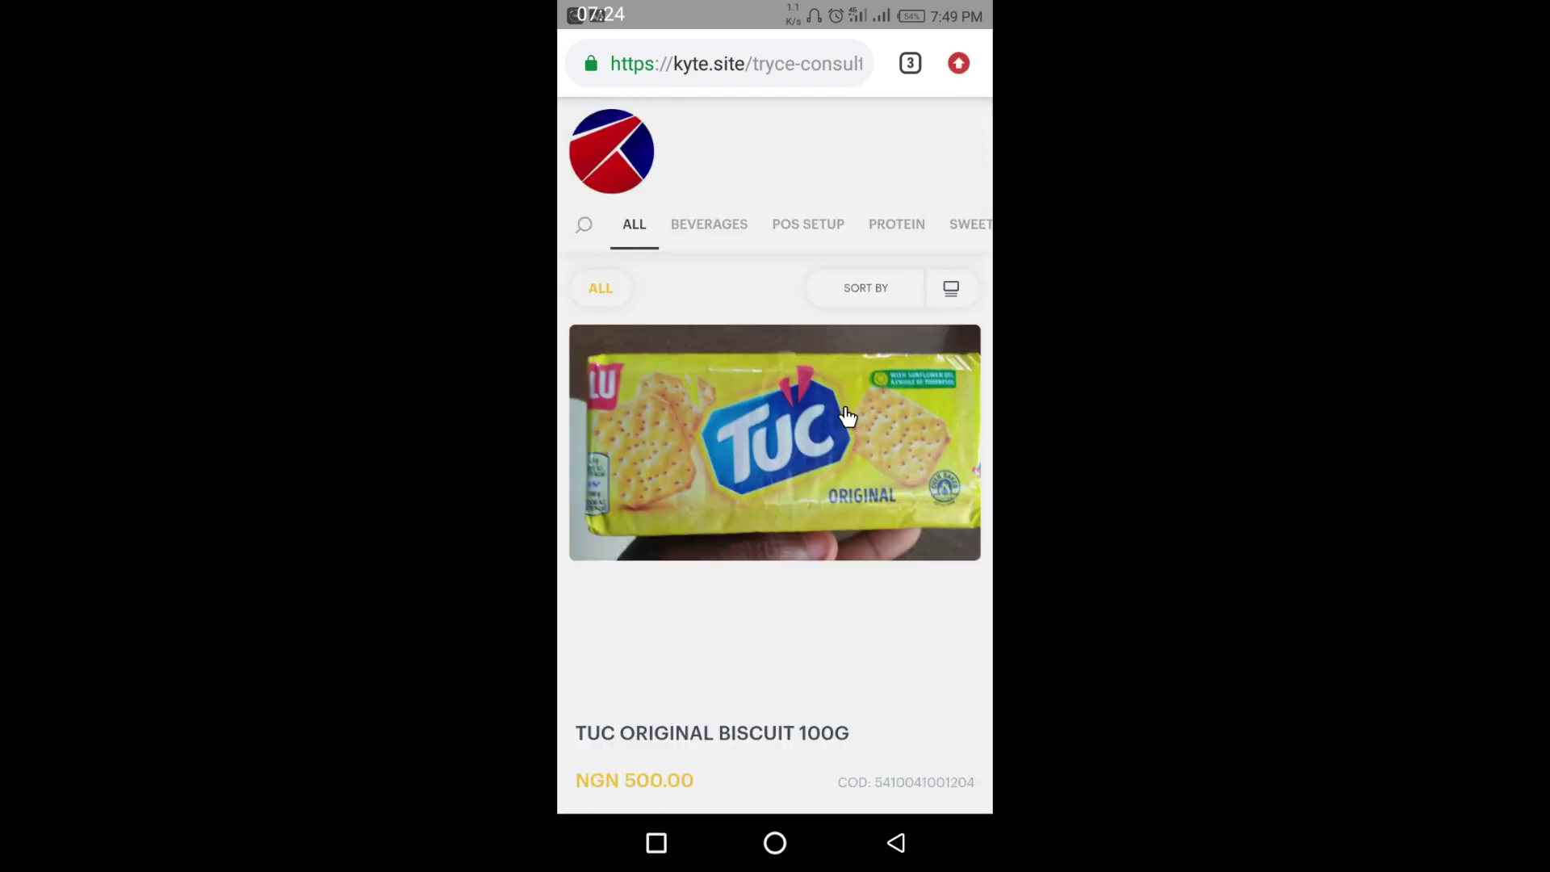
{"action": "scroll", "coordinate": [825, 451], "scroll_direction": "down", "scroll_amount": 3}
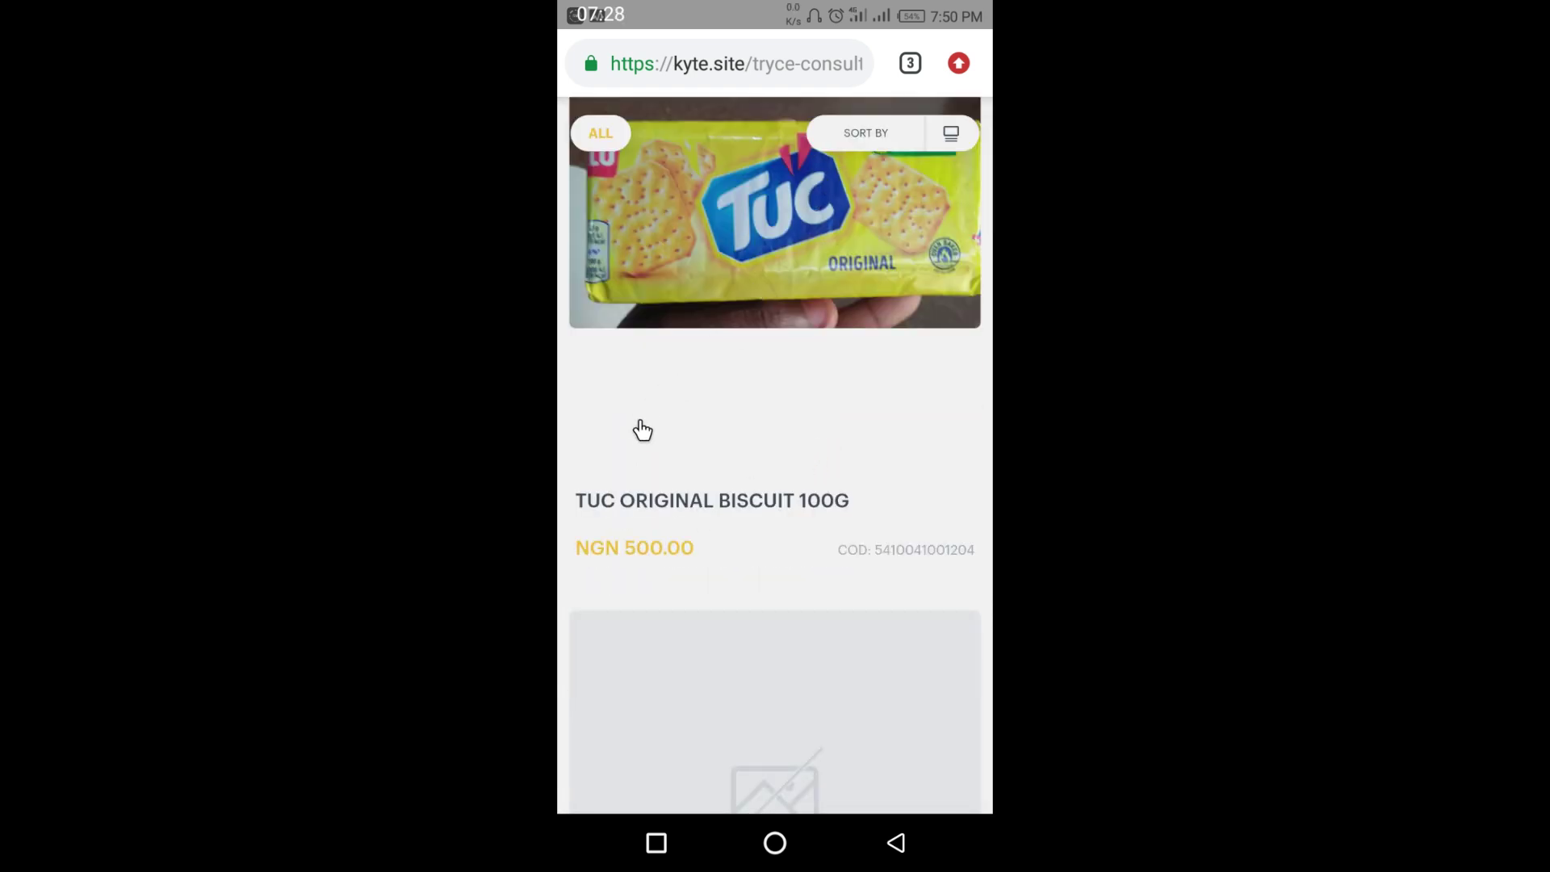
{"action": "scroll", "coordinate": [760, 530], "scroll_direction": "down", "scroll_amount": 3}
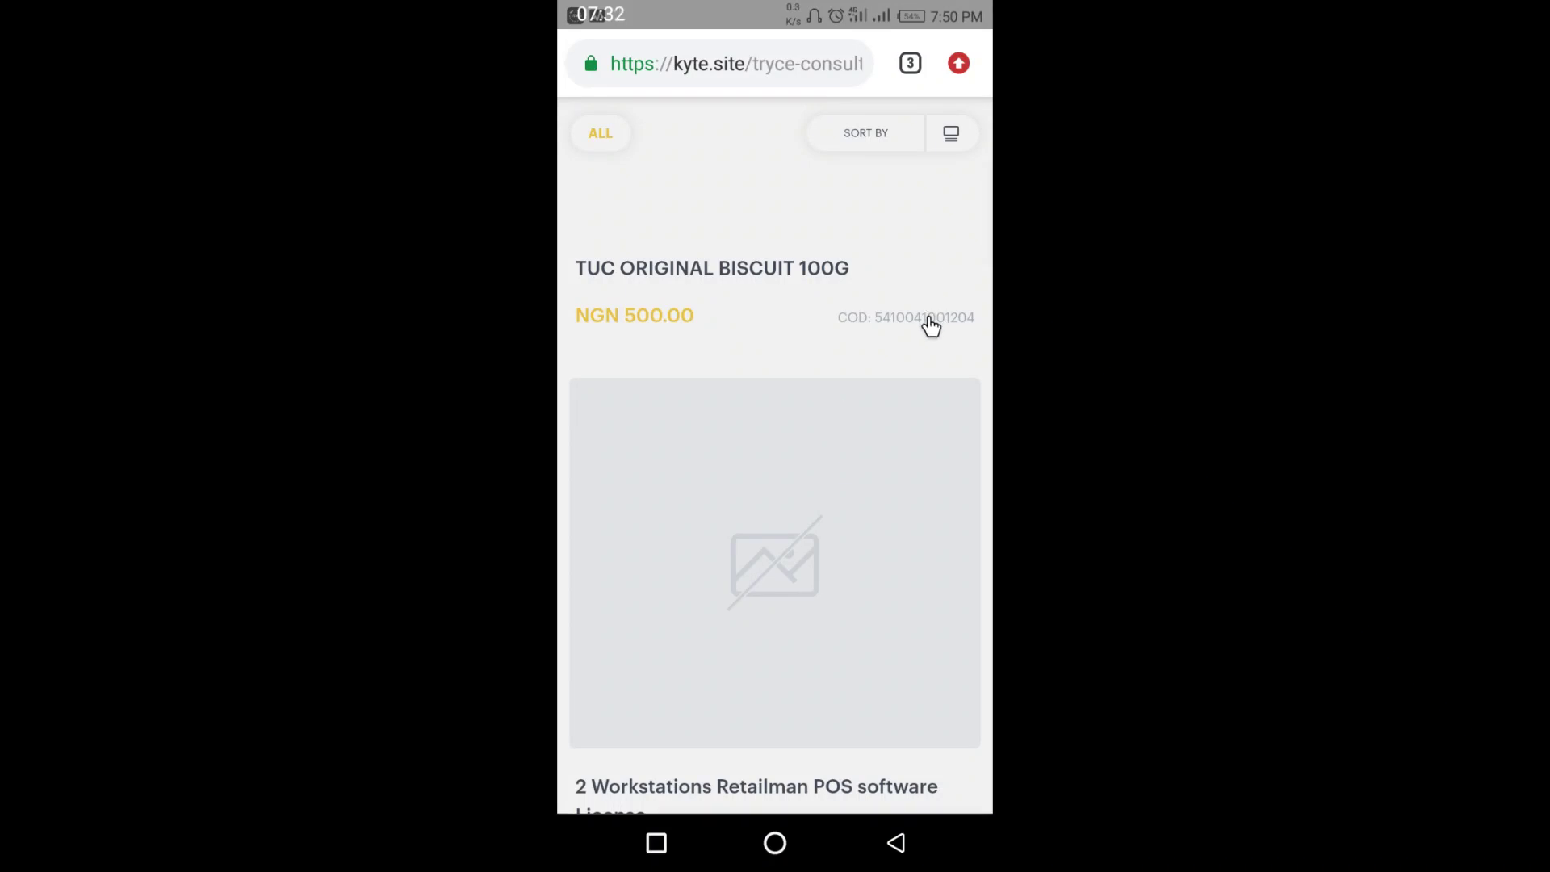
{"action": "scroll", "coordinate": [926, 328], "scroll_direction": "down", "scroll_amount": 2}
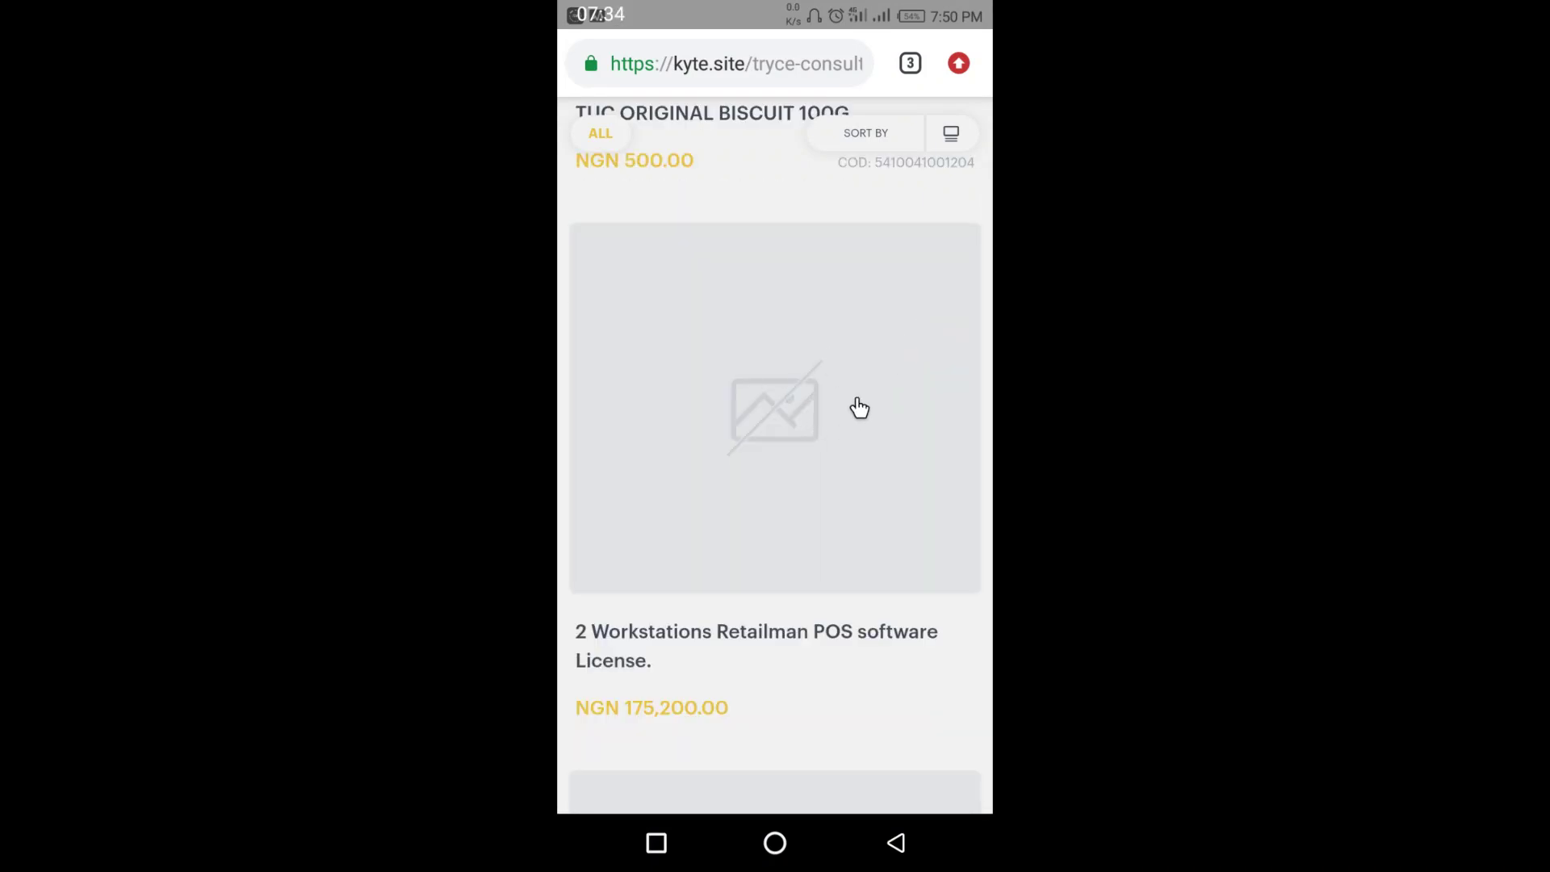
{"action": "scroll", "coordinate": [832, 440], "scroll_direction": "down", "scroll_amount": 4}
{"action": "scroll", "coordinate": [832, 440], "scroll_direction": "down", "scroll_amount": 2}
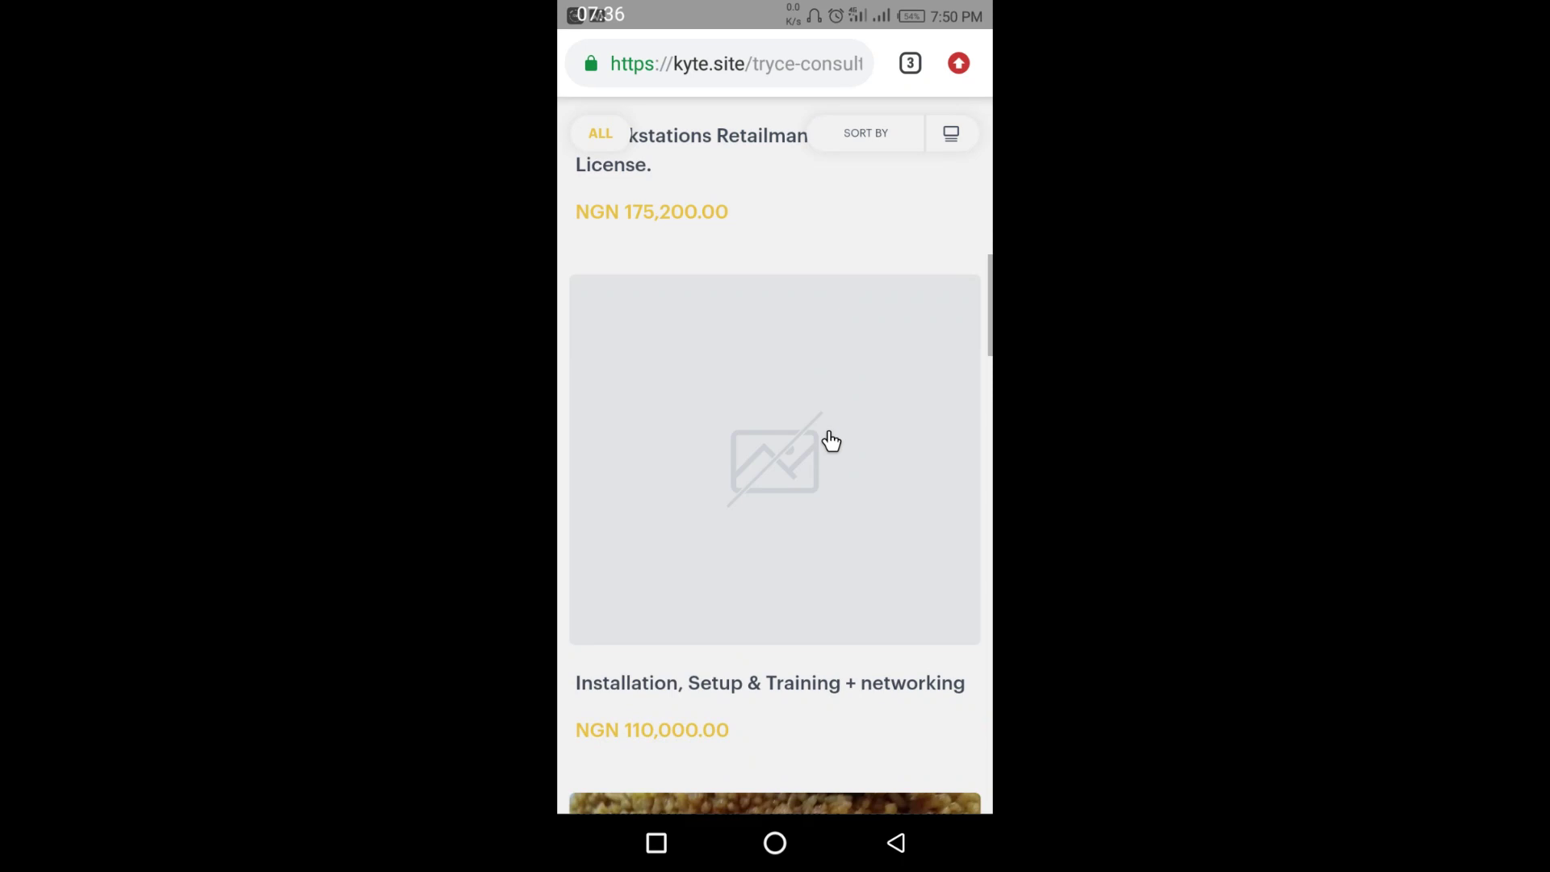
{"action": "scroll", "coordinate": [851, 424], "scroll_direction": "down", "scroll_amount": 4}
{"action": "scroll", "coordinate": [796, 530], "scroll_direction": "down", "scroll_amount": 14}
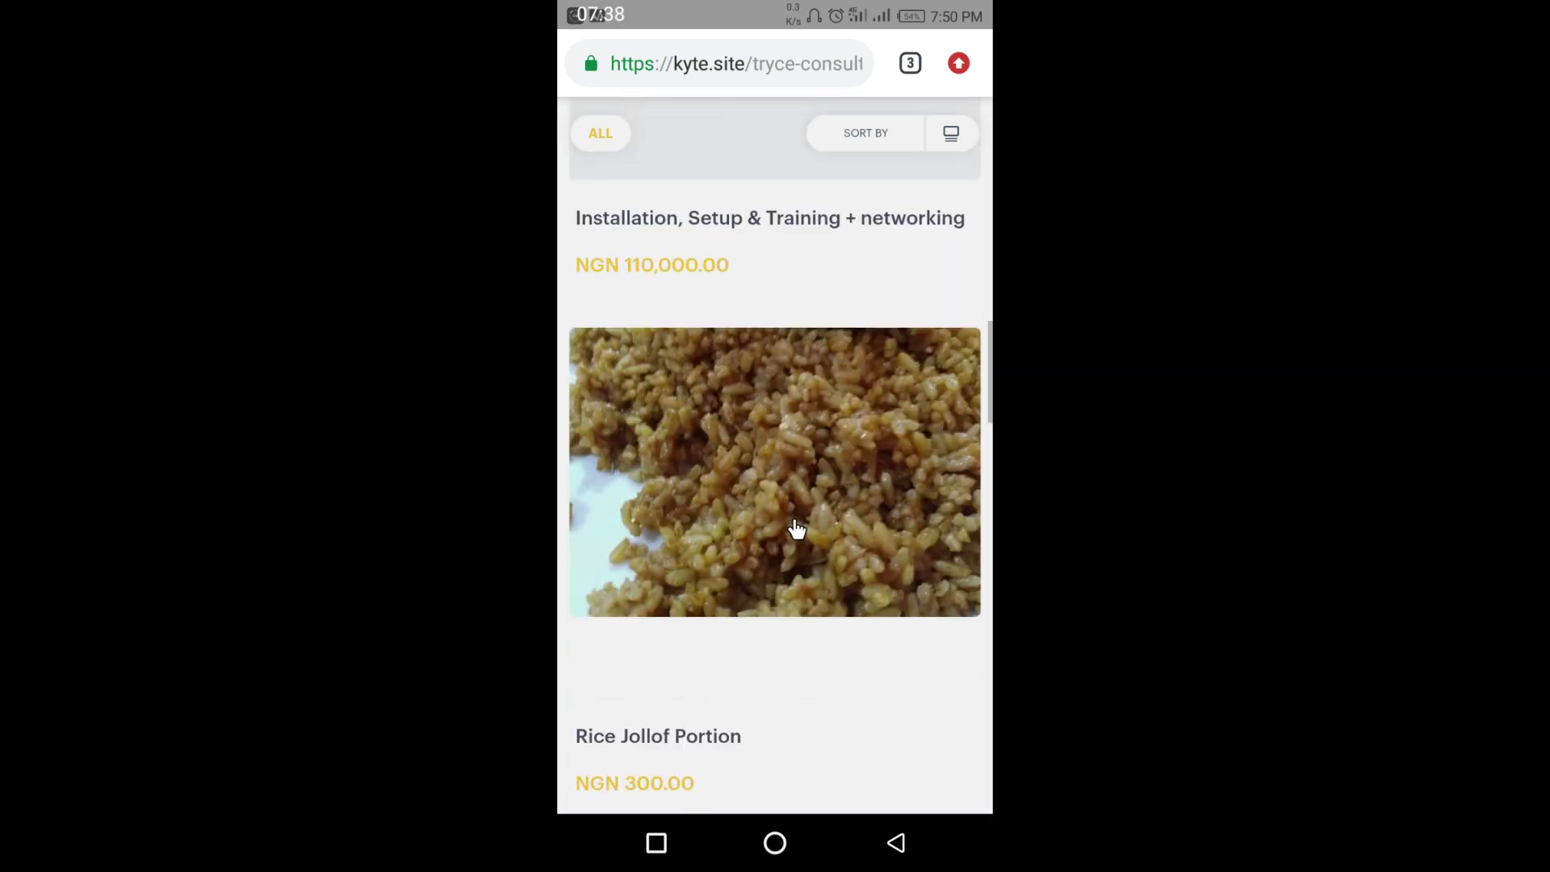
{"action": "scroll", "coordinate": [799, 492], "scroll_direction": "down", "scroll_amount": 15}
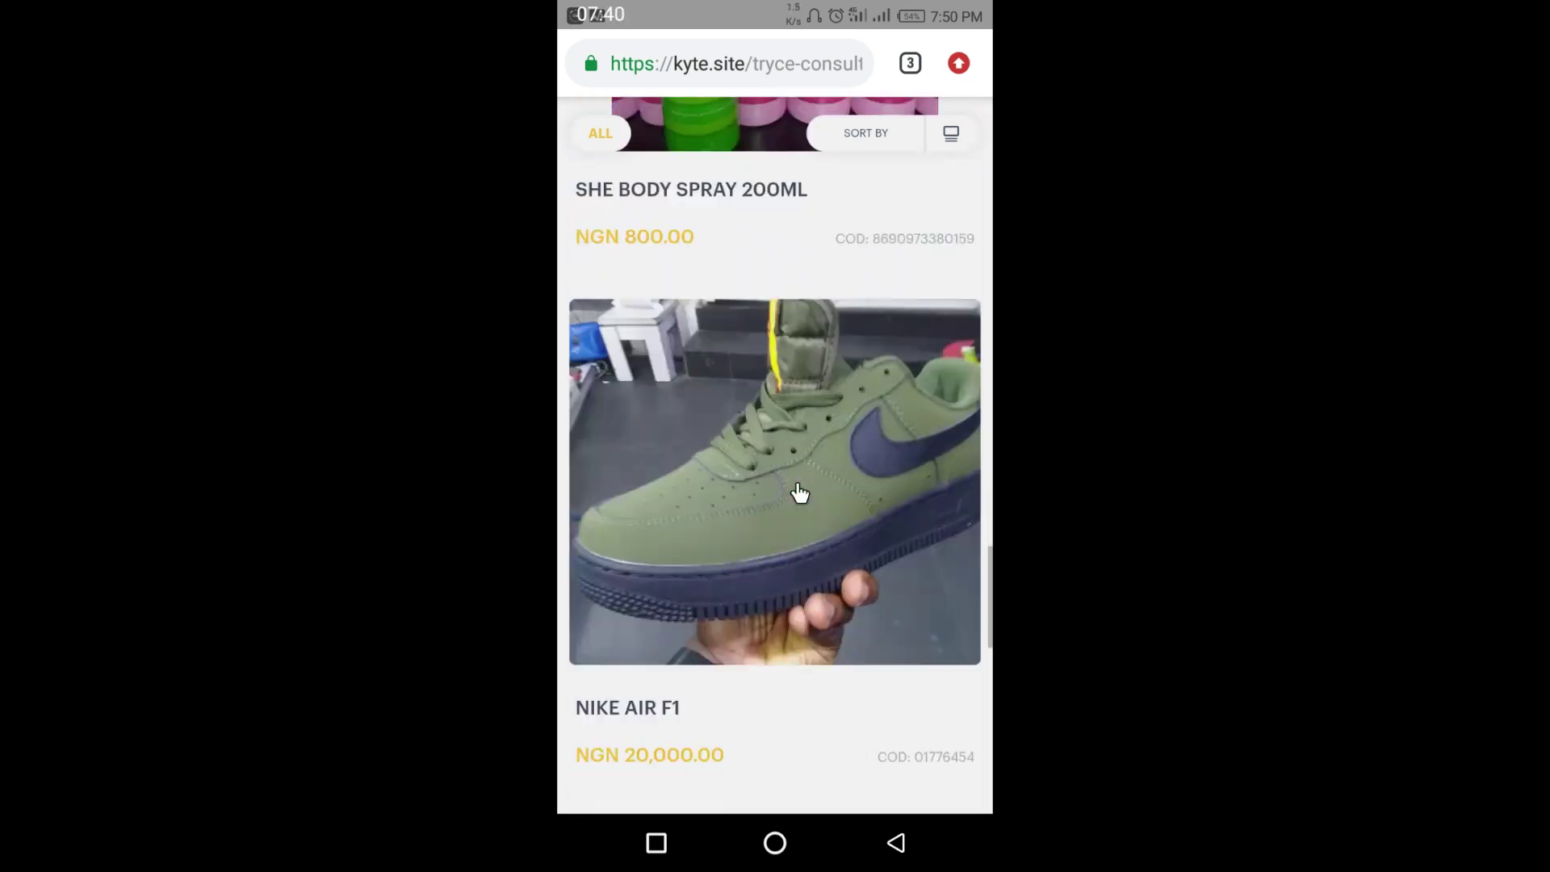
{"action": "scroll", "coordinate": [800, 493], "scroll_direction": "down", "scroll_amount": 5}
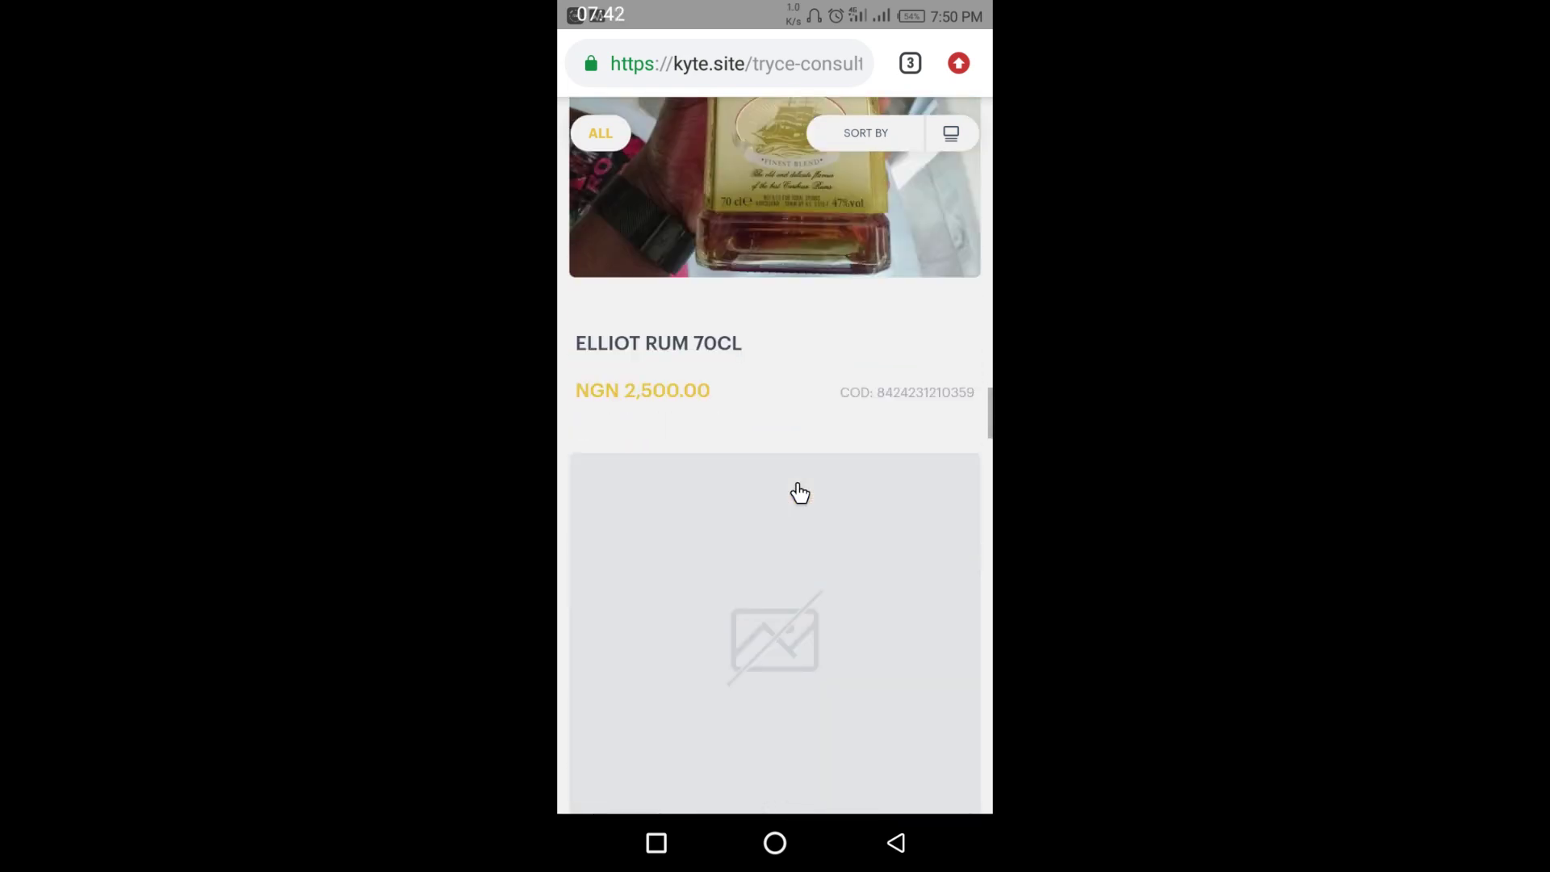
{"action": "scroll", "coordinate": [847, 450], "scroll_direction": "down", "scroll_amount": 3}
{"action": "scroll", "coordinate": [858, 454], "scroll_direction": "down", "scroll_amount": 15}
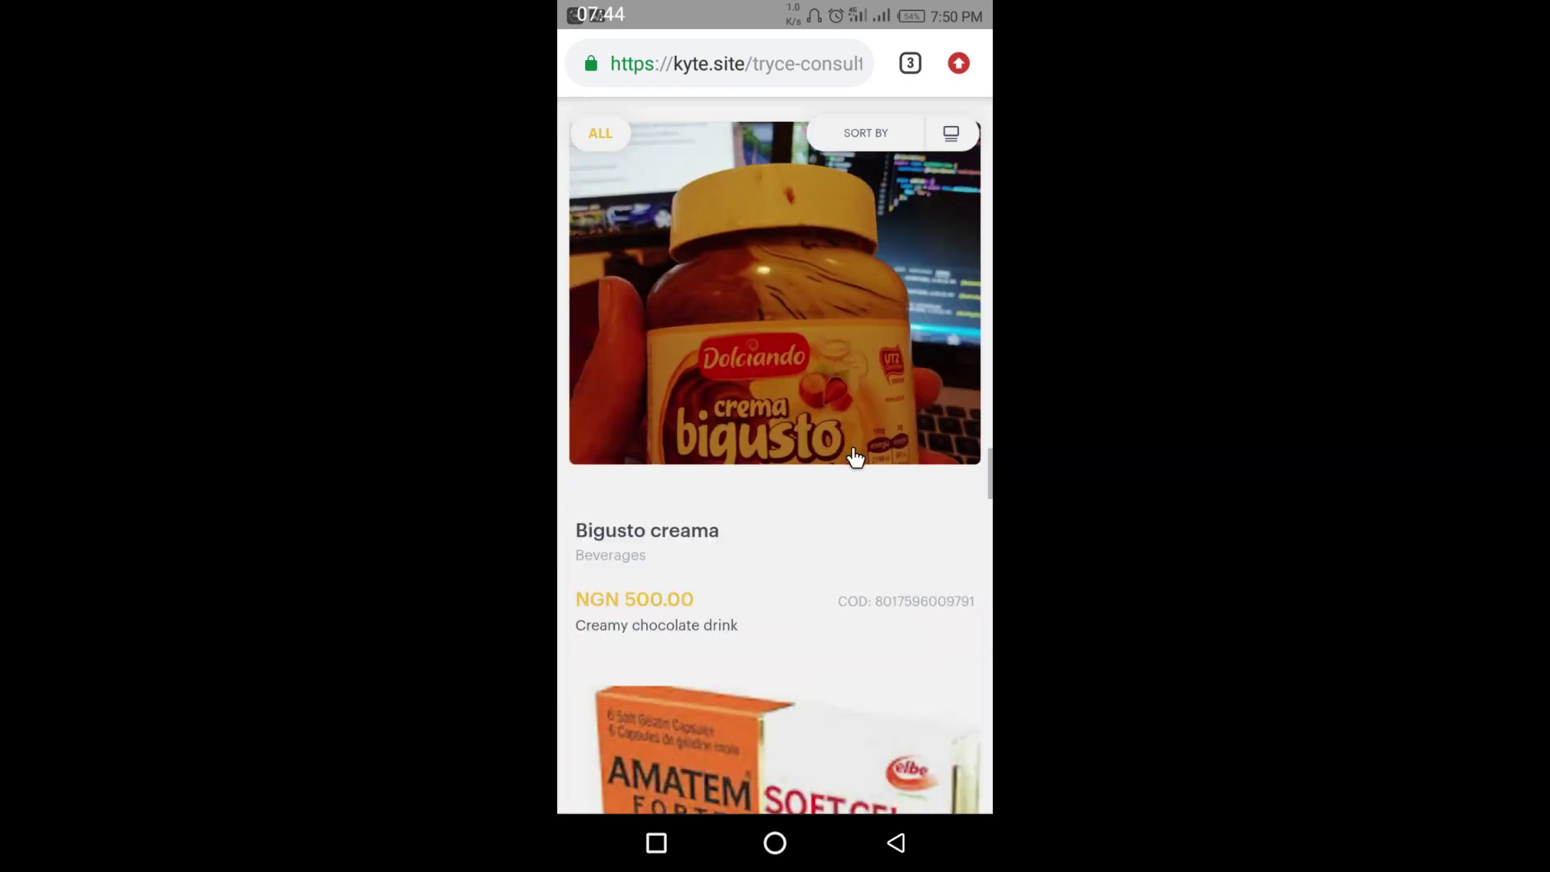
{"action": "scroll", "coordinate": [845, 457], "scroll_direction": "up", "scroll_amount": 5}
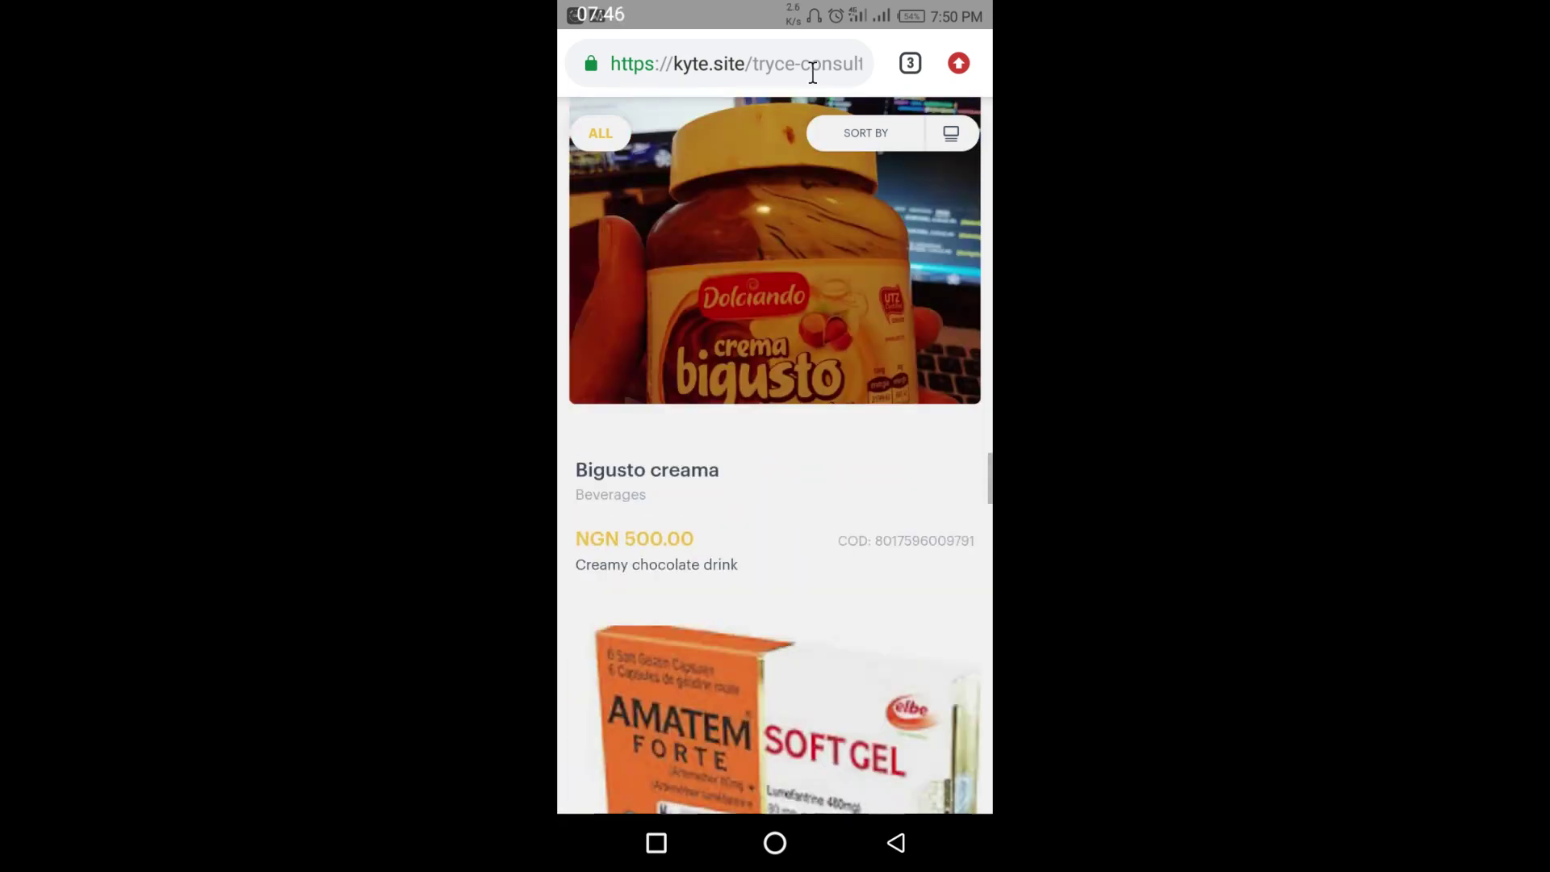
{"action": "left_click", "coordinate": [805, 60]}
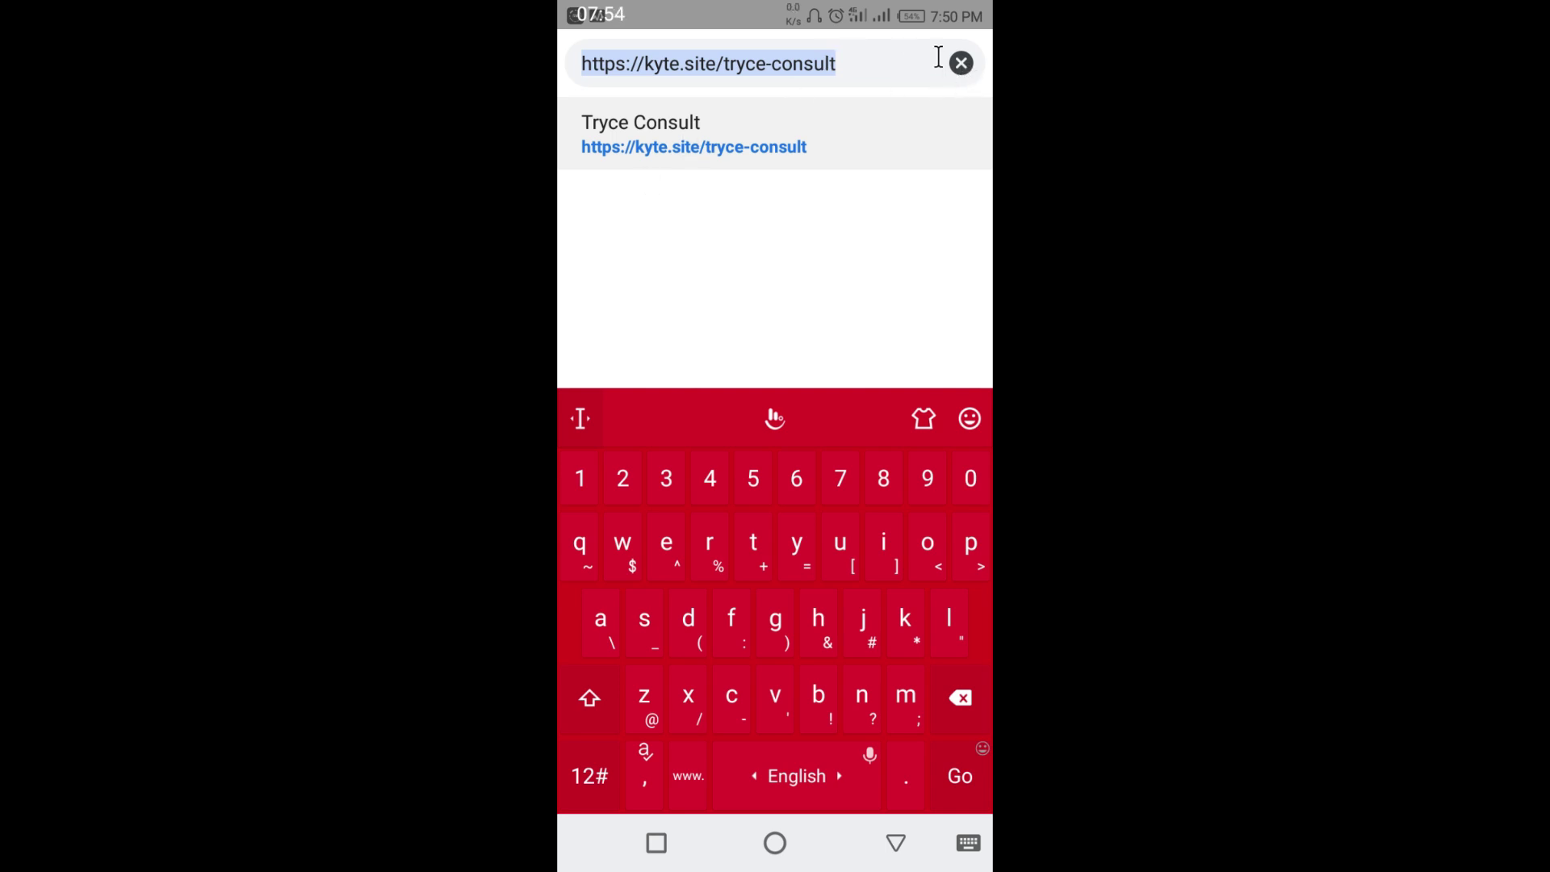
- Clear the address bar and return to the catalog page
{"action": "left_click", "coordinate": [961, 63]}
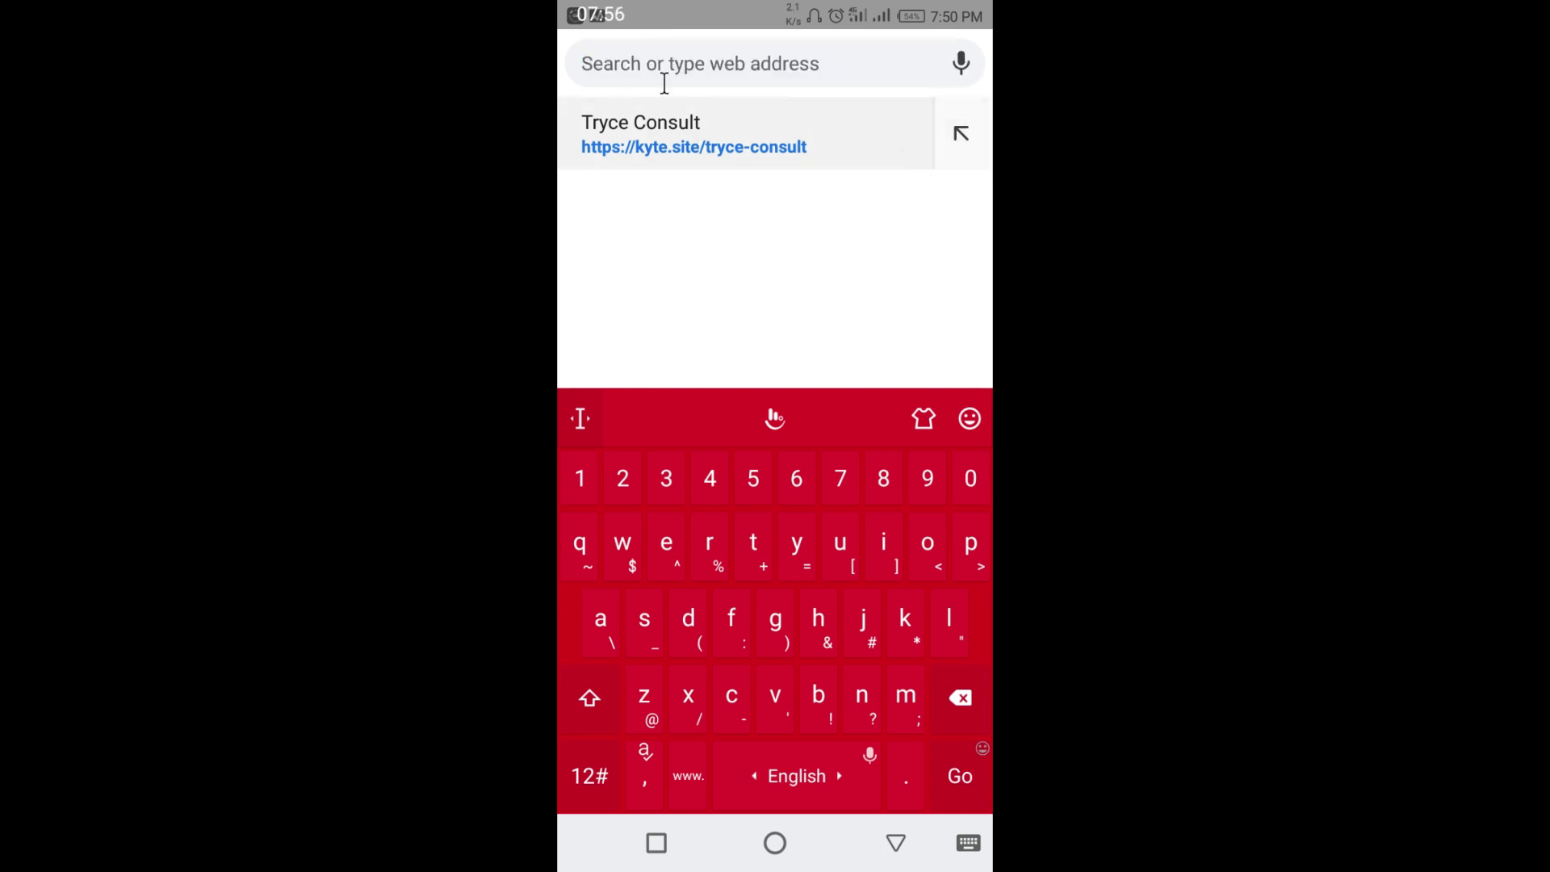
{"action": "left_click", "coordinate": [898, 844]}
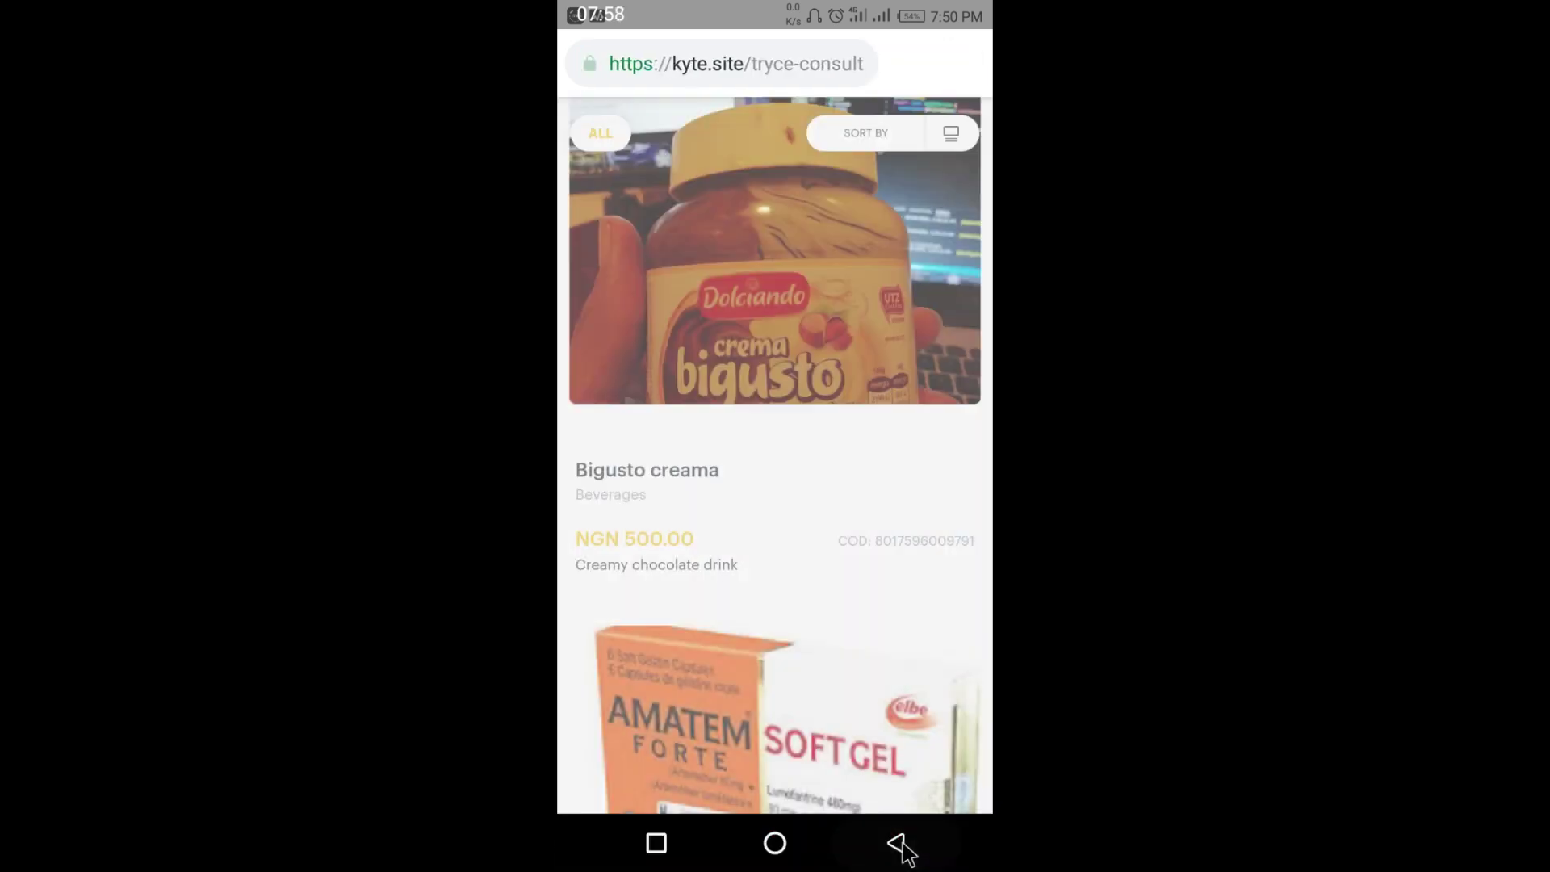
{"action": "scroll", "coordinate": [800, 476], "scroll_direction": "down", "scroll_amount": 10}
{"action": "scroll", "coordinate": [800, 469], "scroll_direction": "down", "scroll_amount": 10}
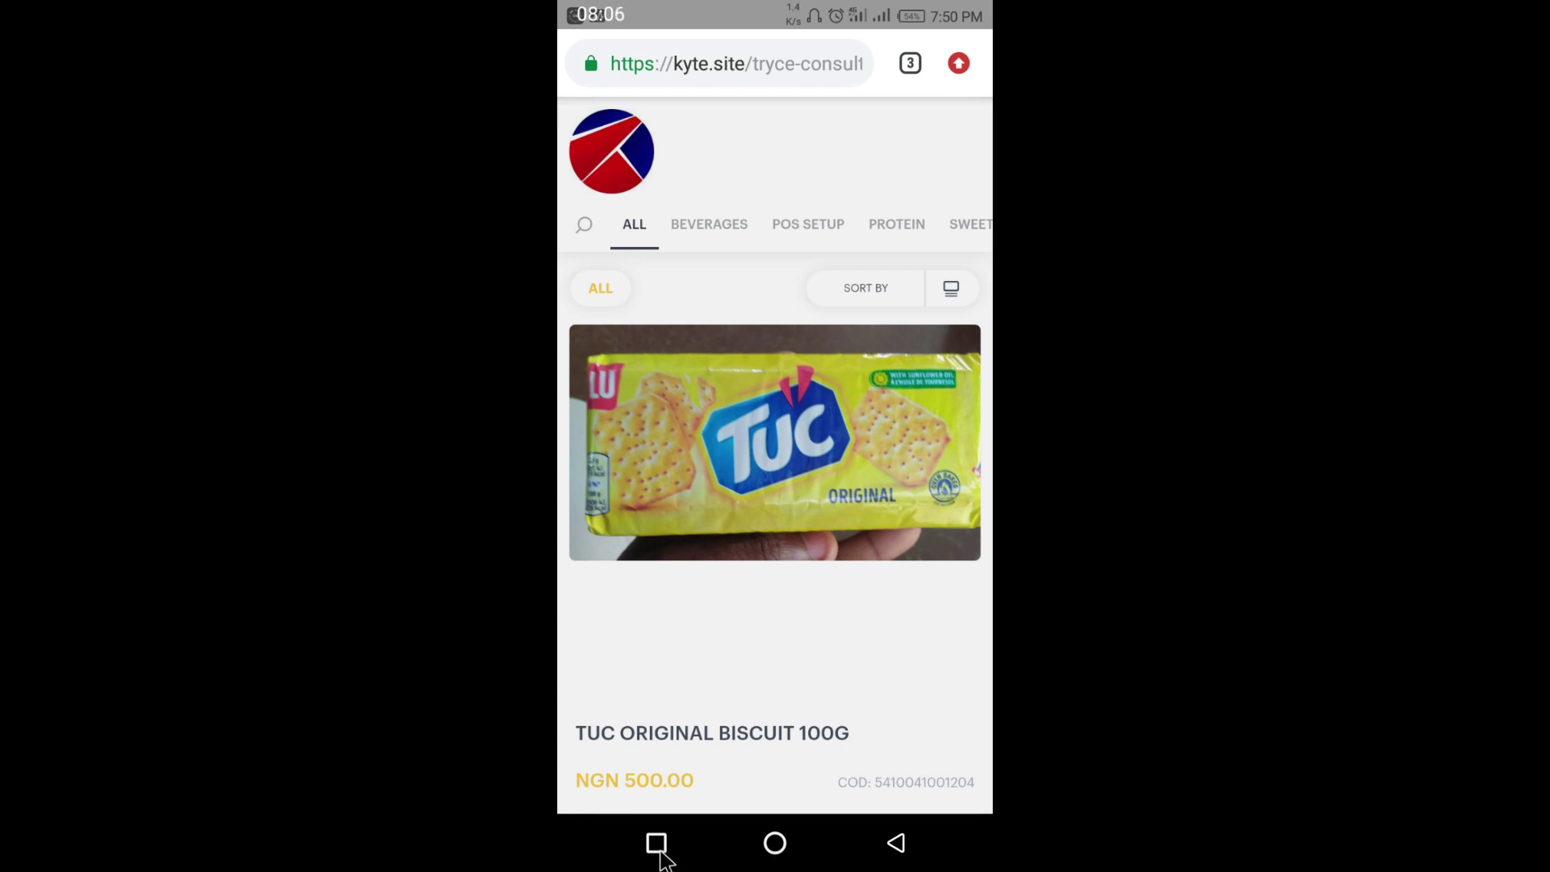
- Close Chrome from recent apps and switch back to Kyte POS
{"action": "left_click", "coordinate": [656, 843]}
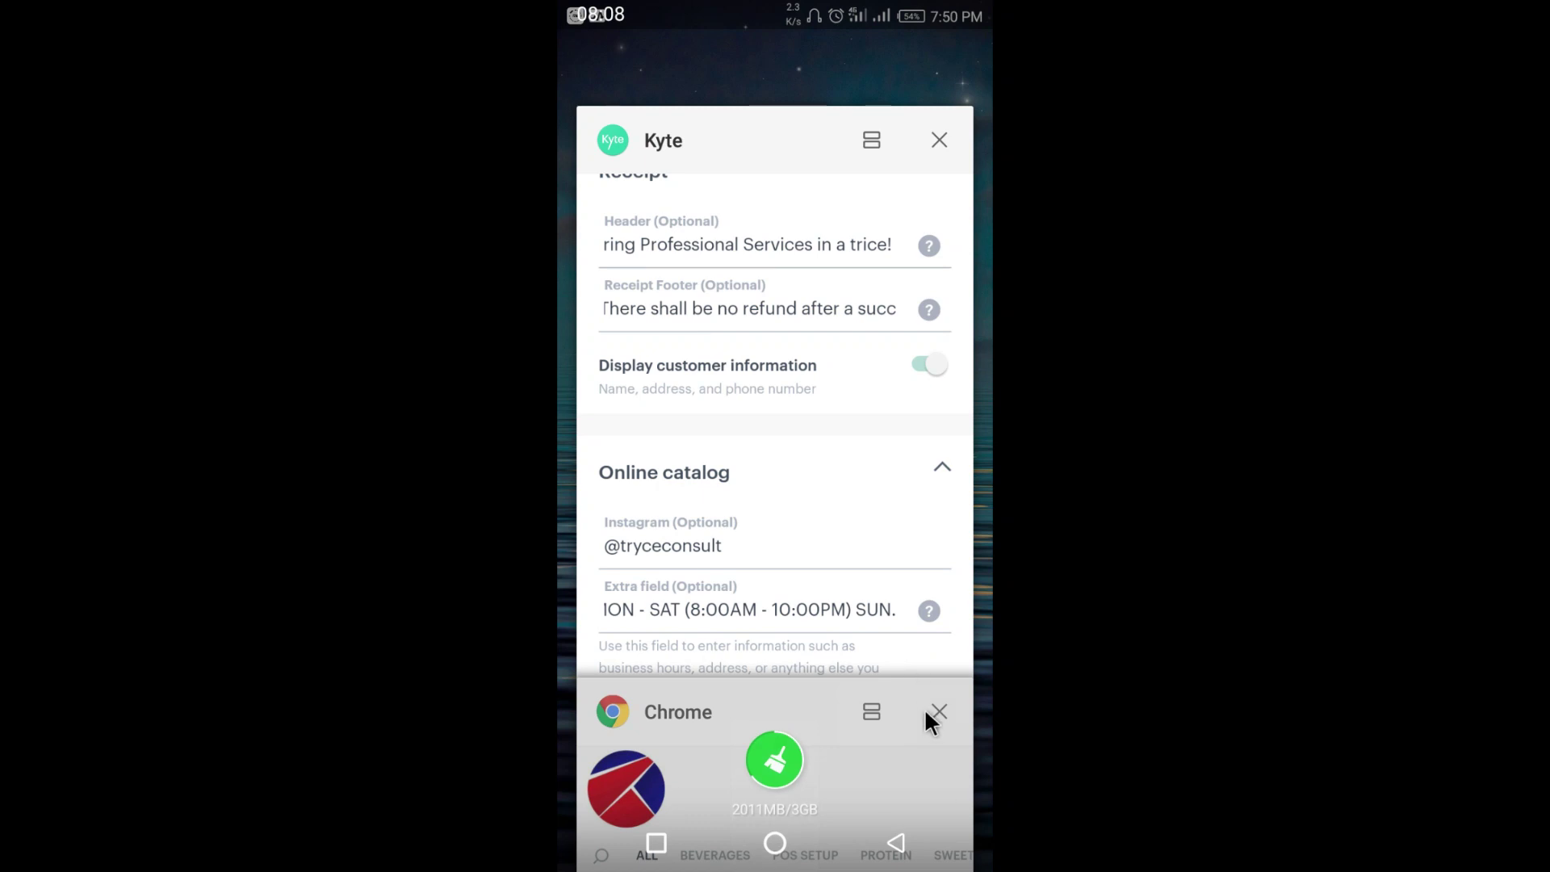
{"action": "left_click", "coordinate": [938, 709]}
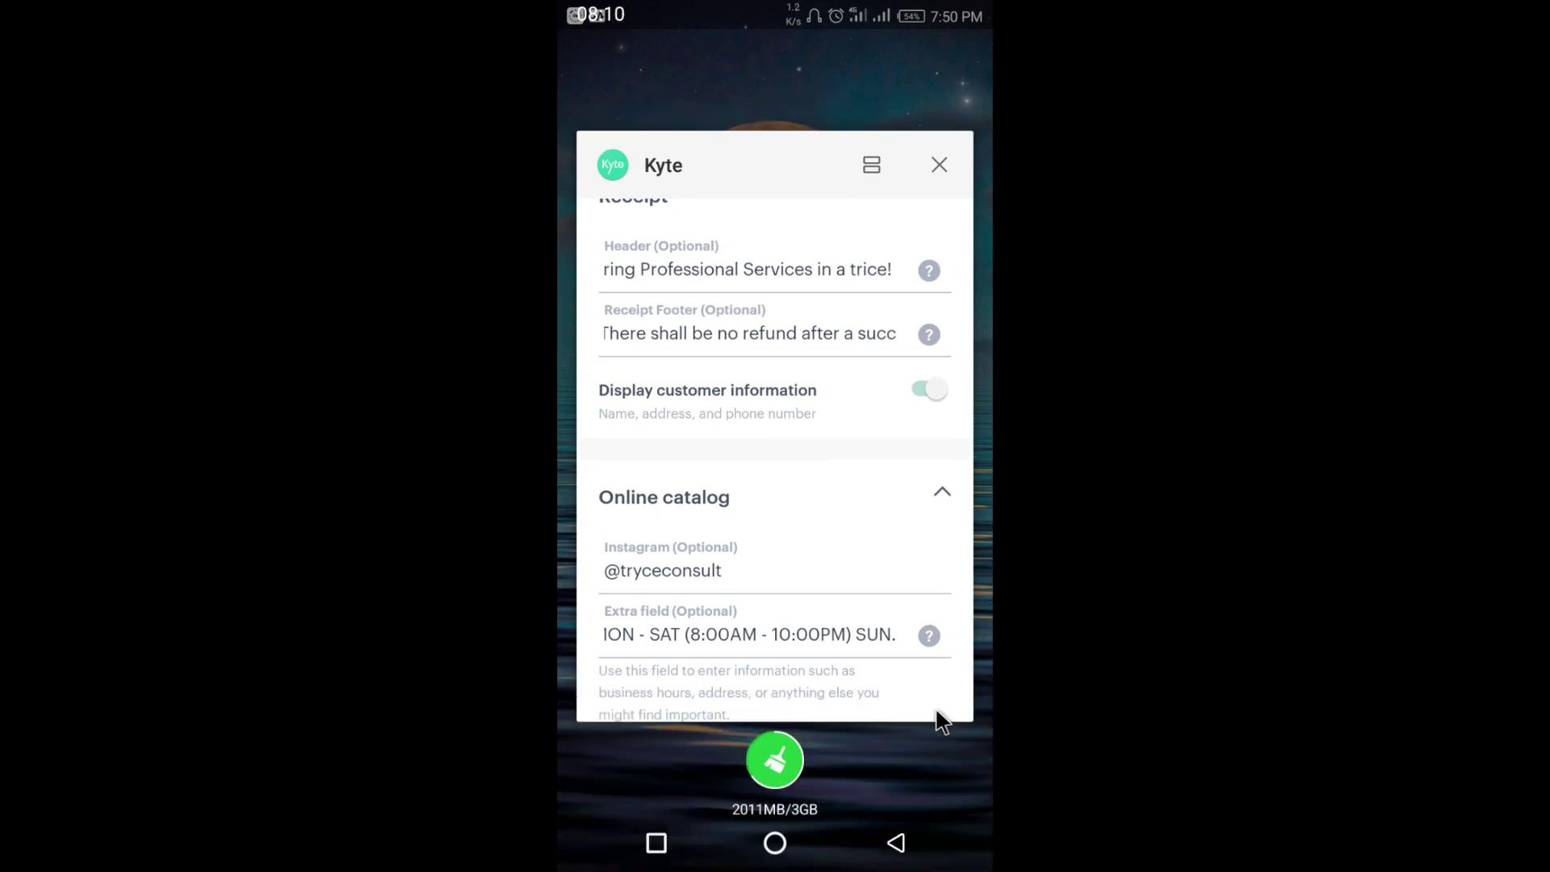
{"action": "left_click", "coordinate": [815, 466]}
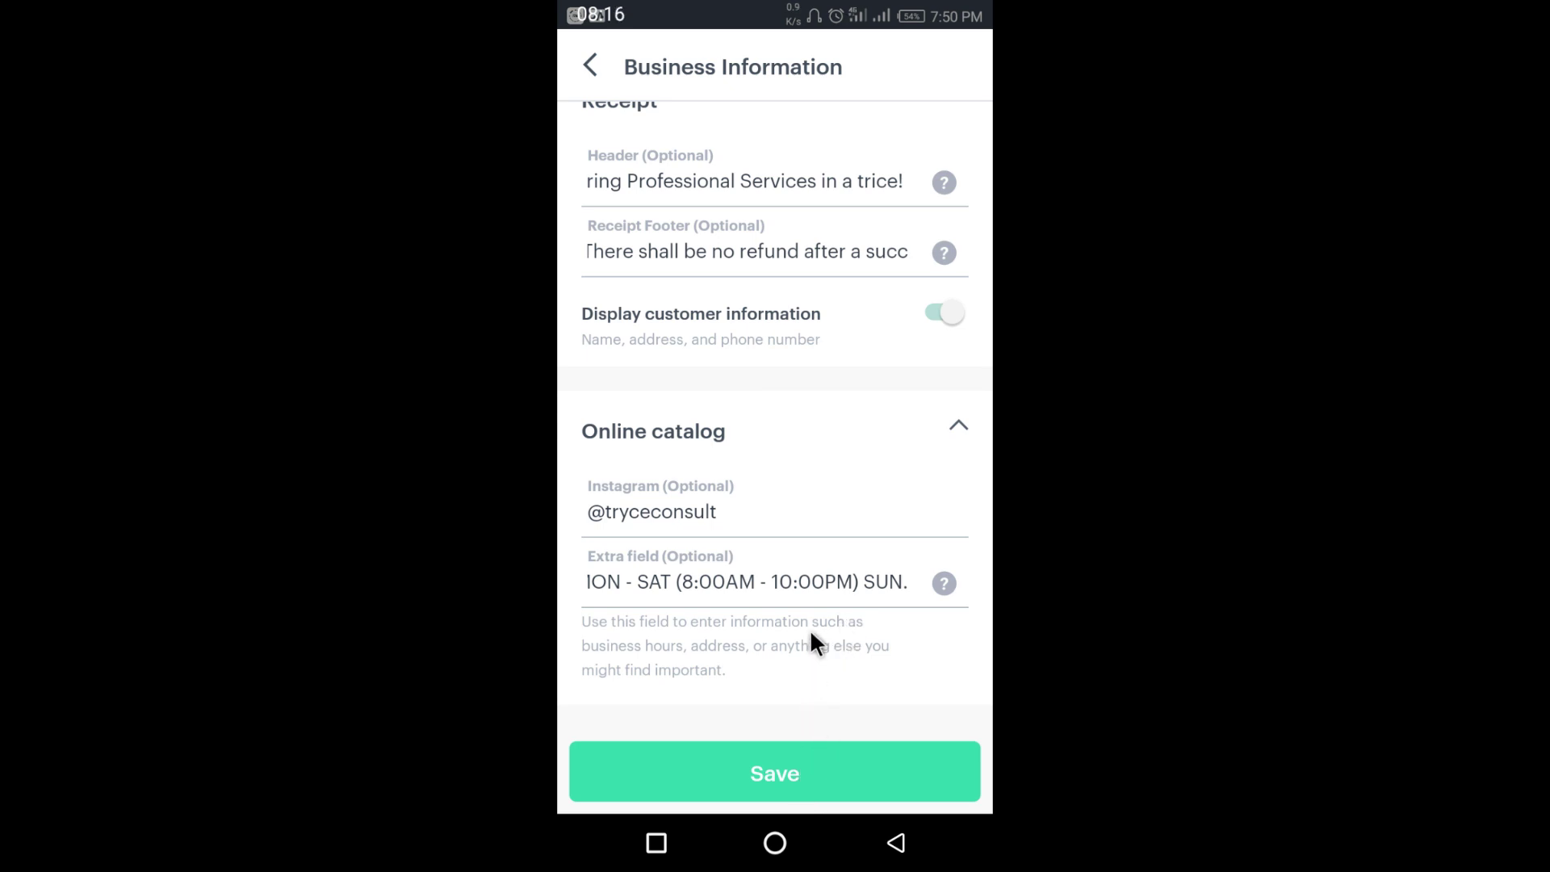
- Back out to the Business account page and open the main navigation drawer
{"action": "left_click", "coordinate": [589, 65]}
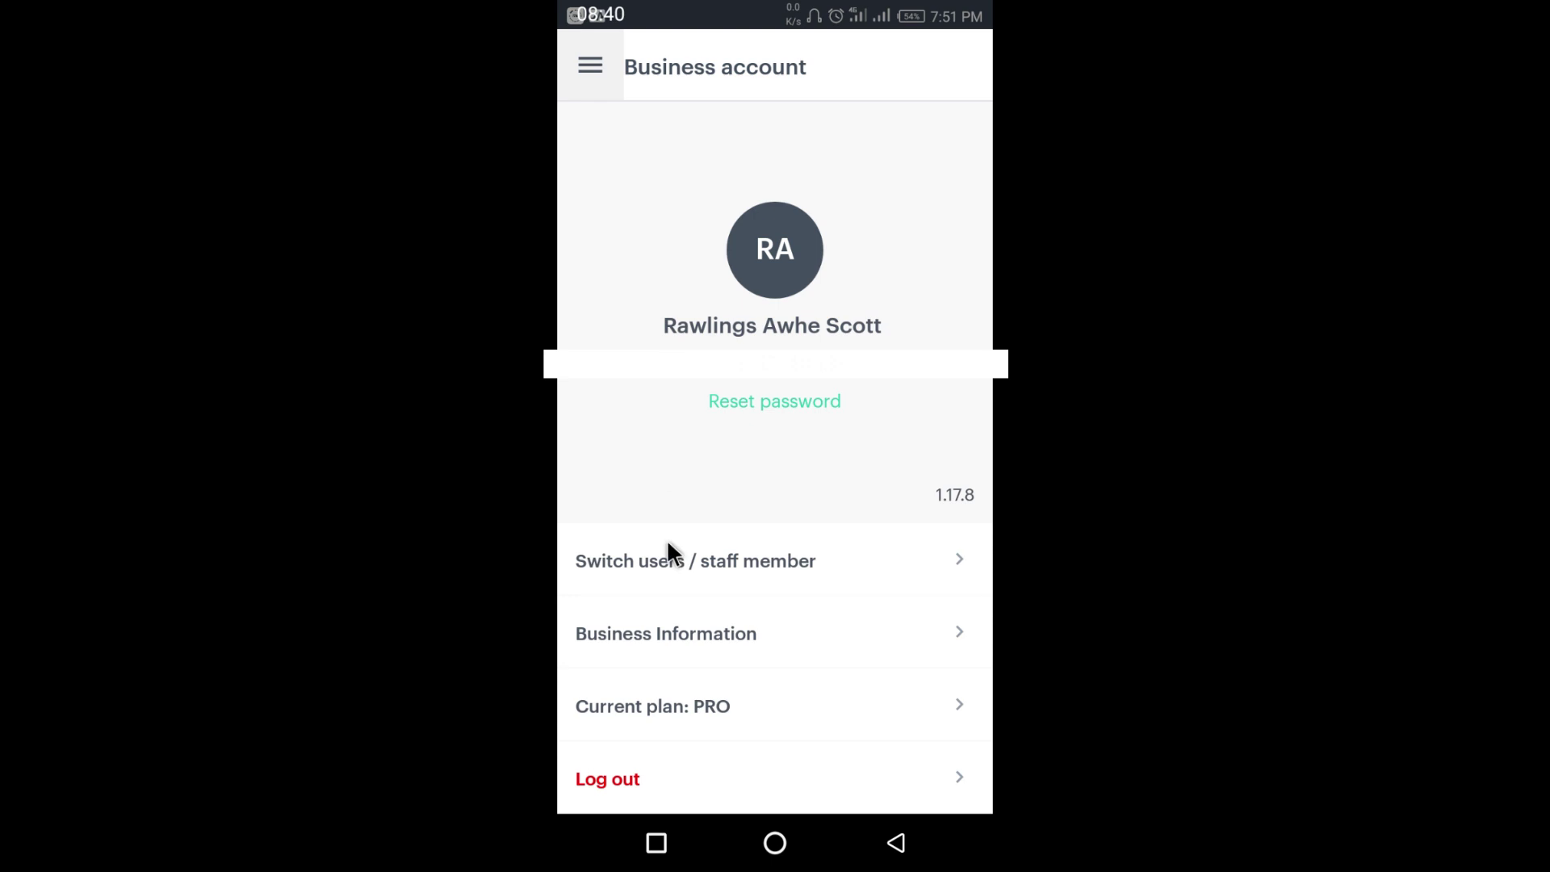
{"action": "left_click", "coordinate": [590, 68]}
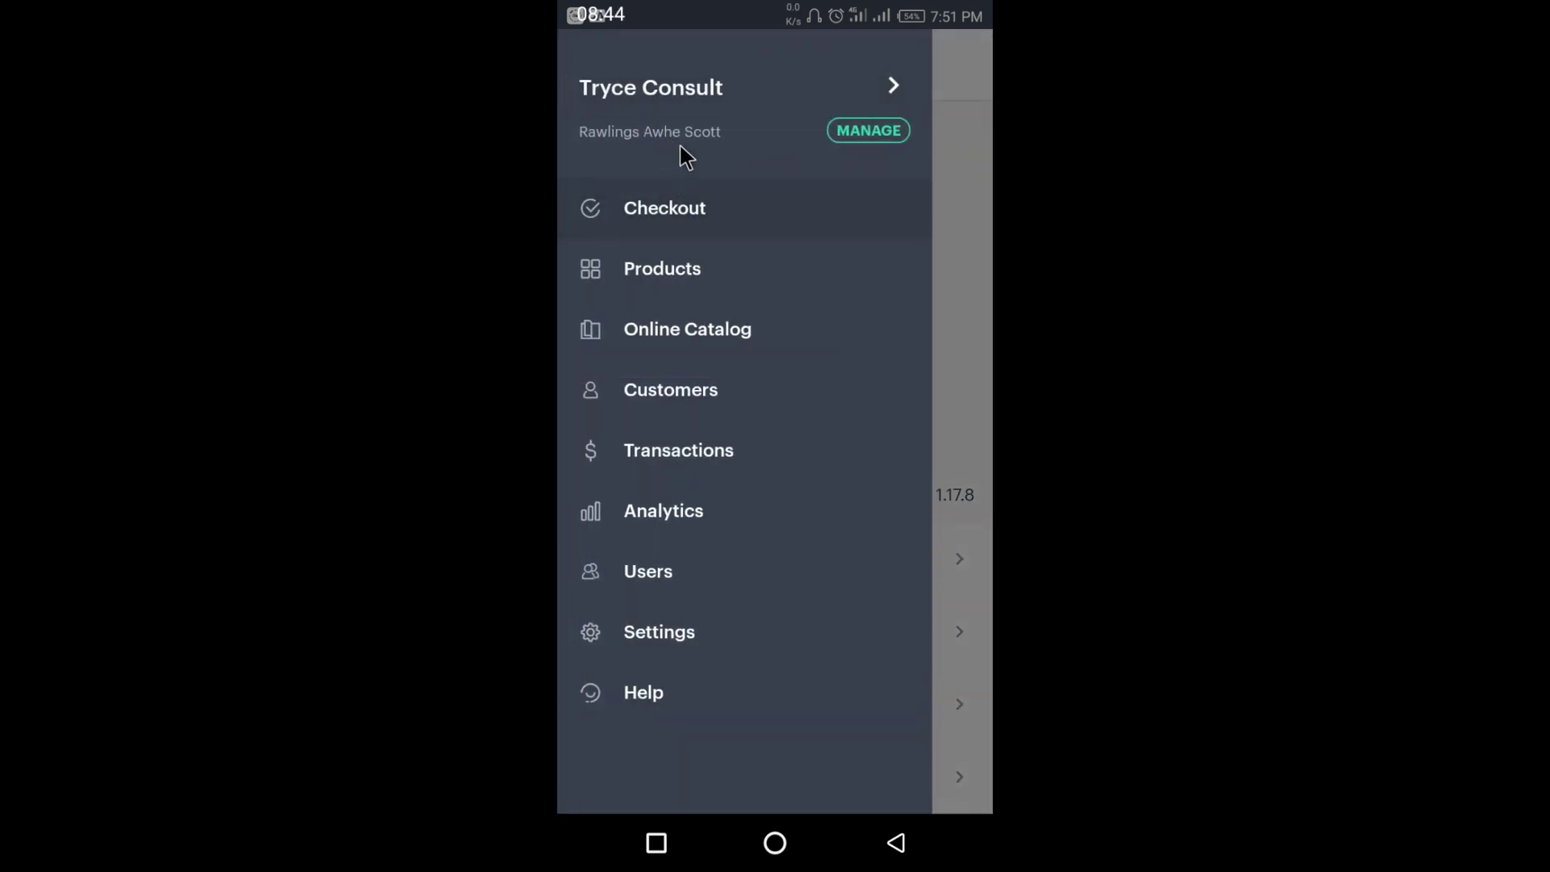